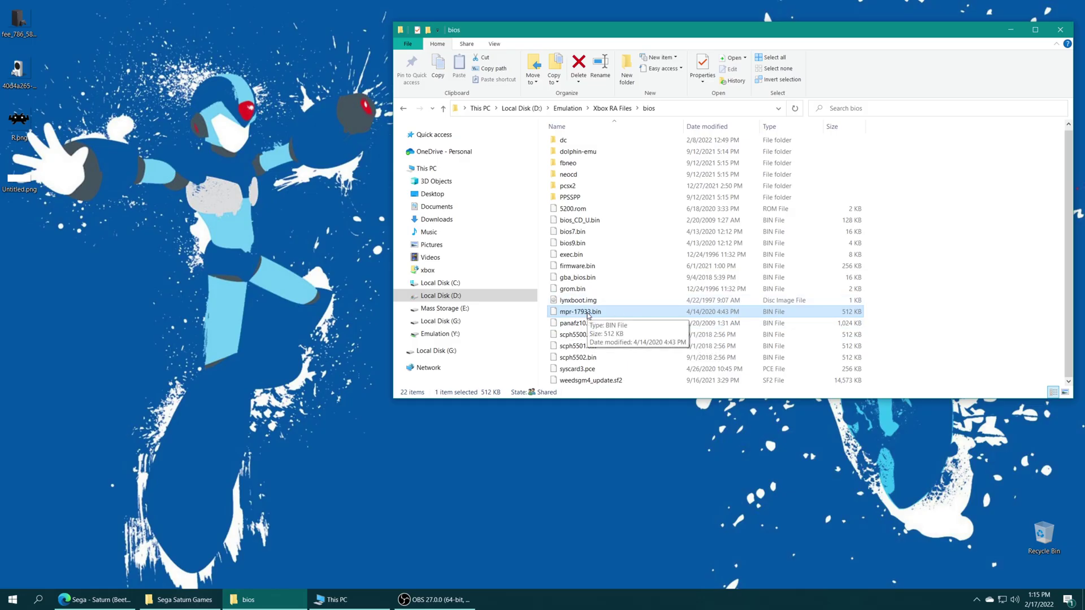
# Open the system folder on Local Disk (G:) and copy mpr-17933.bin into it from the bios folder
pyautogui.click(331, 599)
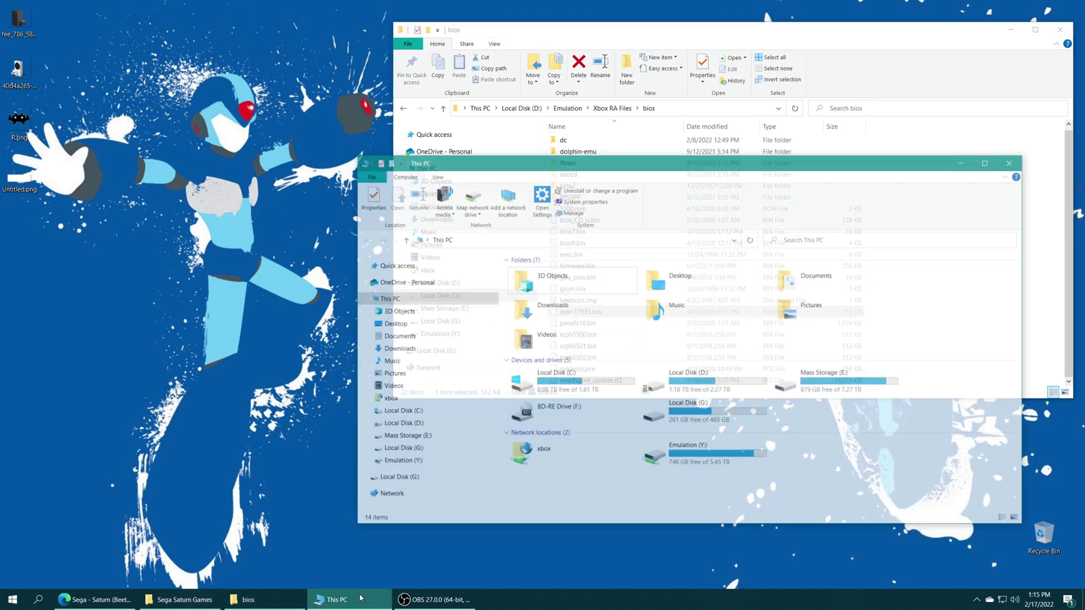
pyautogui.click(720, 394)
pyautogui.doubleClick(720, 393)
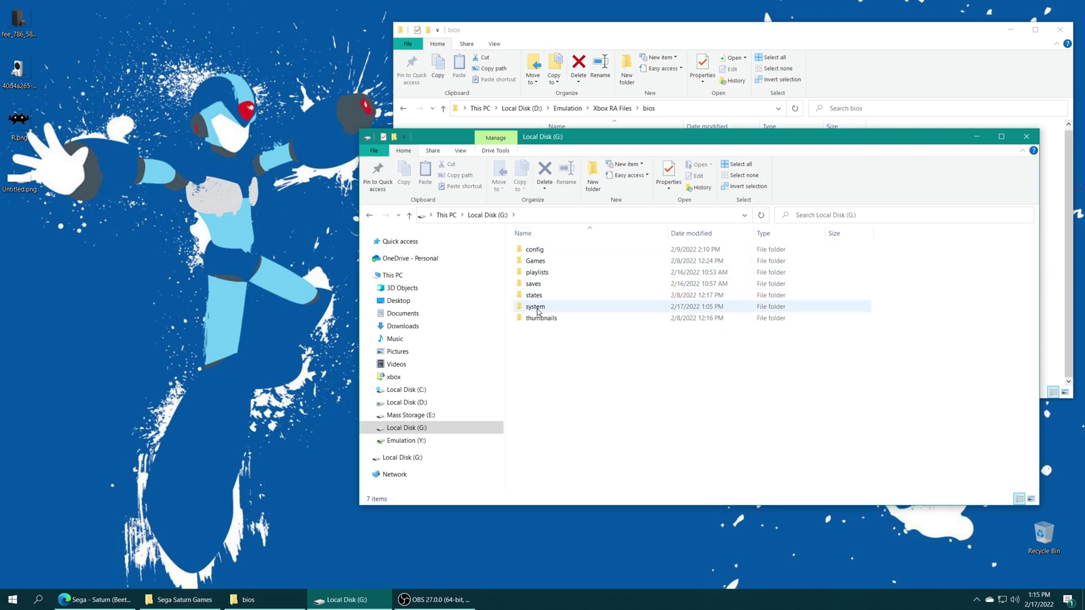
pyautogui.doubleClick(538, 308)
pyautogui.moveTo(565, 136); pyautogui.dragTo(287, 144)
pyautogui.click(574, 314)
pyautogui.moveTo(574, 317); pyautogui.dragTo(615, 459)
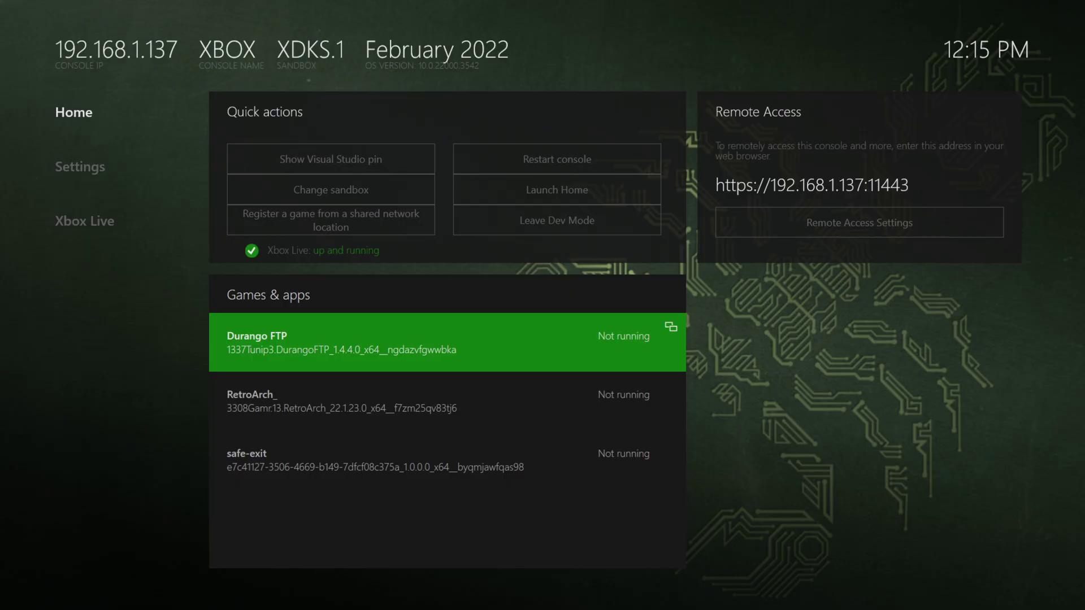
# Switch to the Xbox, launch Durango FTP and start its server on port 21 with anonymous access
pyautogui.press('Return')
pyautogui.press('Down')
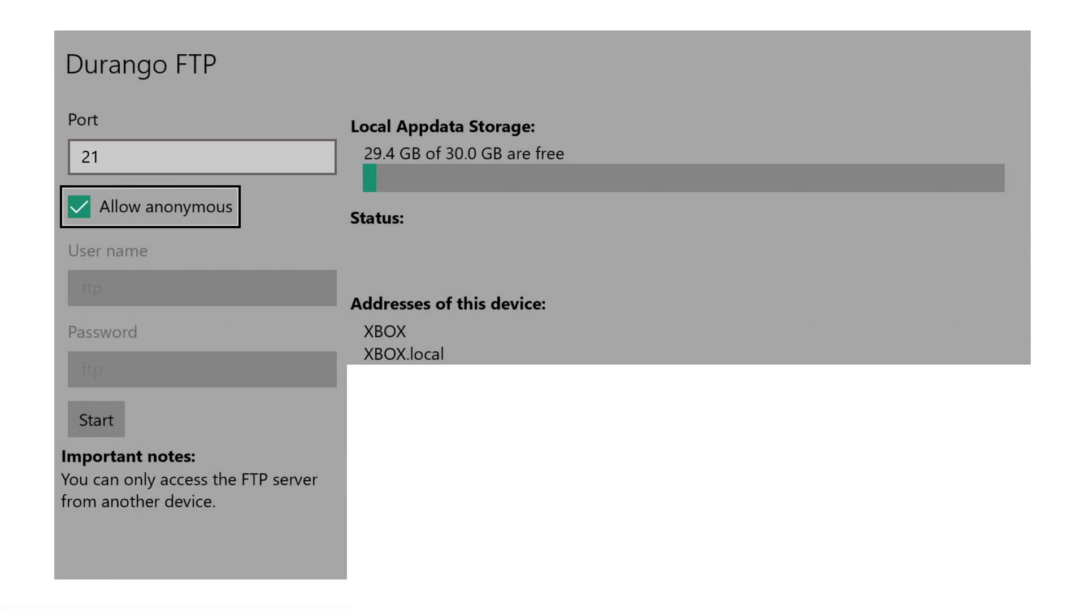
pyautogui.press('Down')
pyautogui.press('Return')
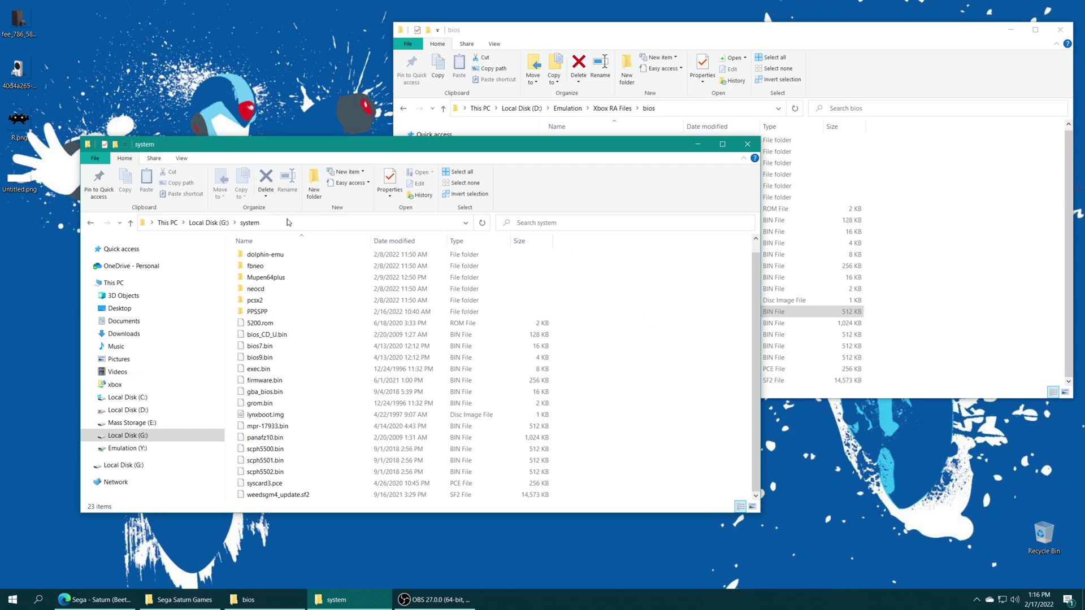
# Open RetroArch's LocalState system folder under LOCALFOLDER in the xbox network location and copy mpr-17933.bin into it
pyautogui.click(115, 385)
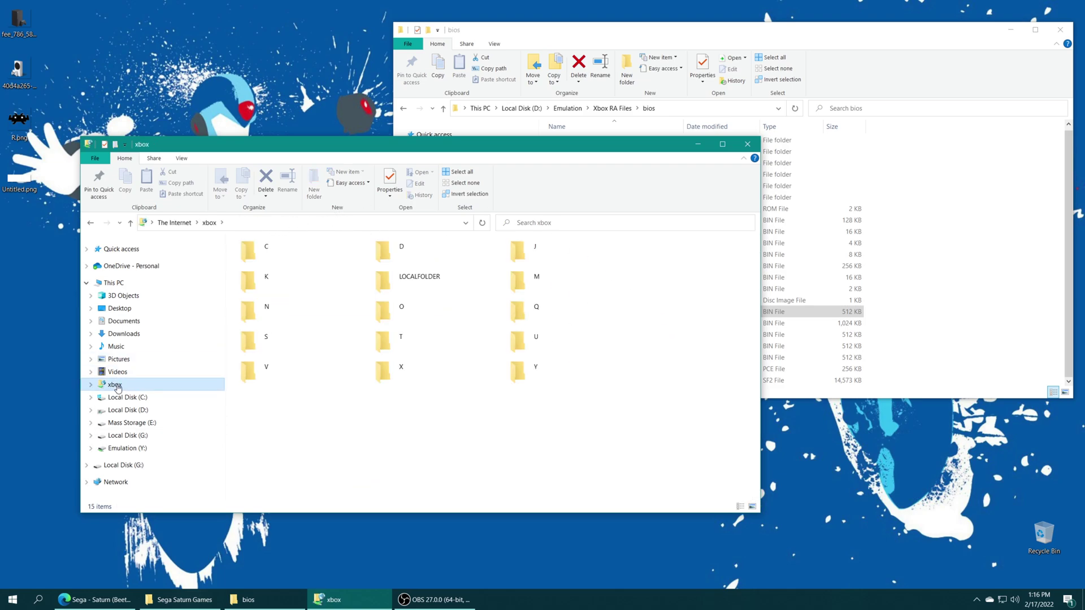
pyautogui.doubleClick(384, 283)
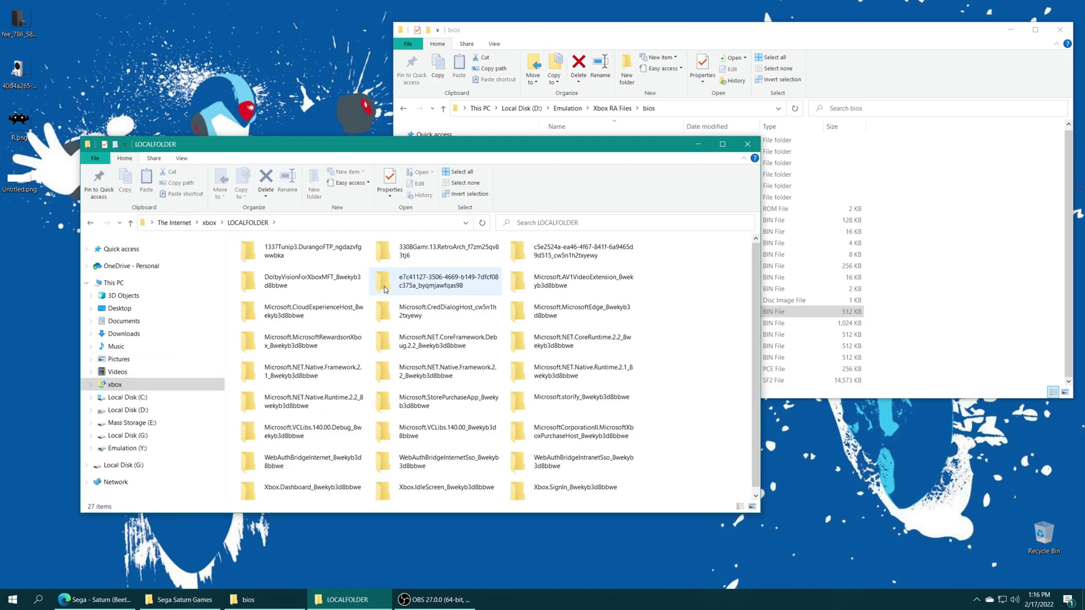
pyautogui.doubleClick(414, 253)
pyautogui.doubleClick(298, 278)
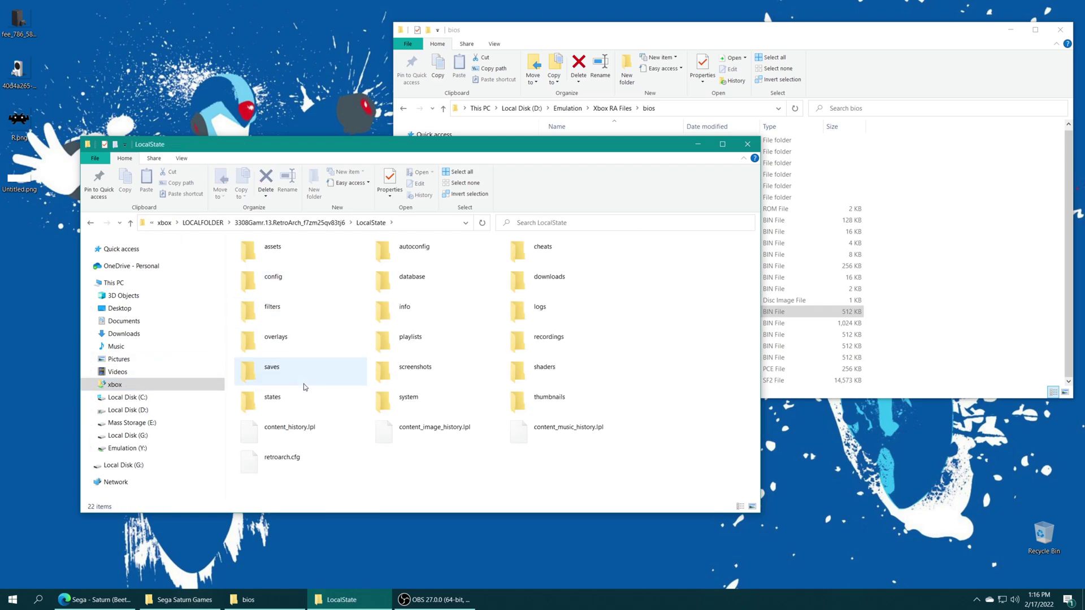
pyautogui.doubleClick(450, 400)
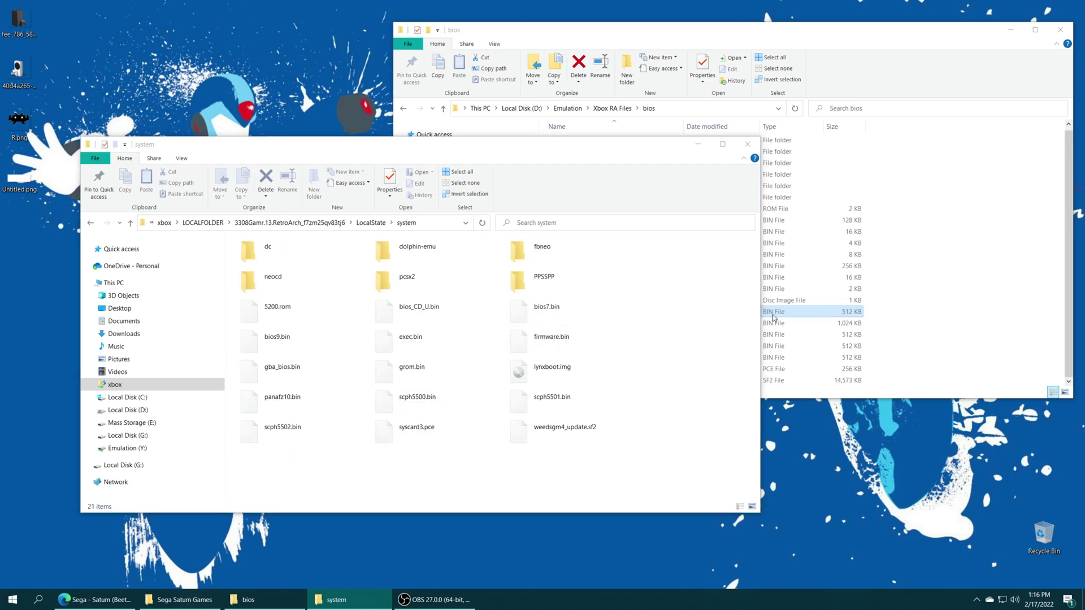
pyautogui.moveTo(779, 312); pyautogui.dragTo(687, 497)
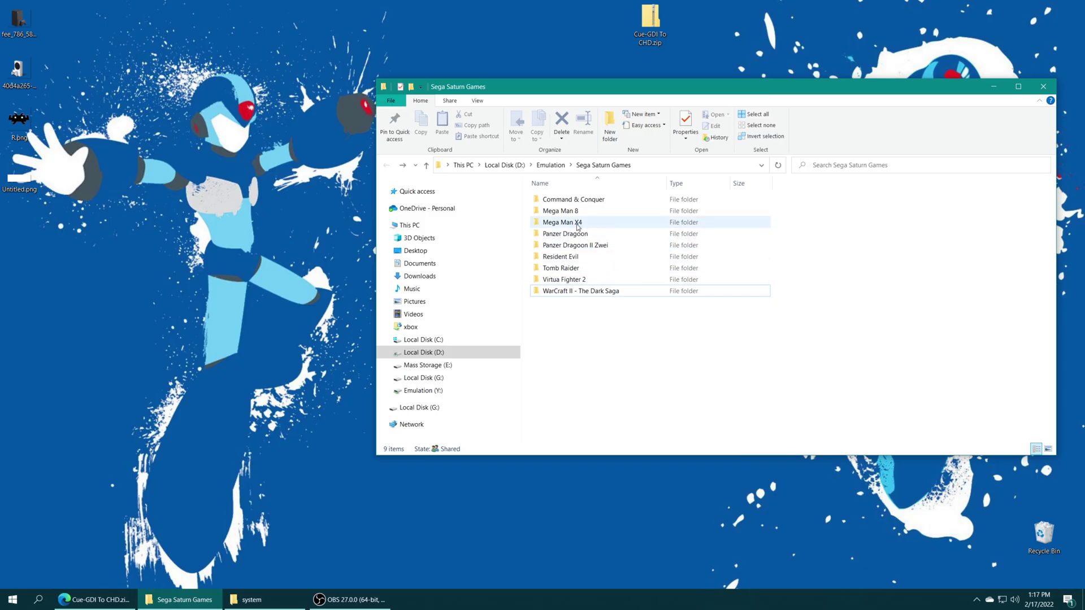
# Open the Mega Man X4 folder in Sega Saturn Games to view its disc files
pyautogui.doubleClick(577, 225)
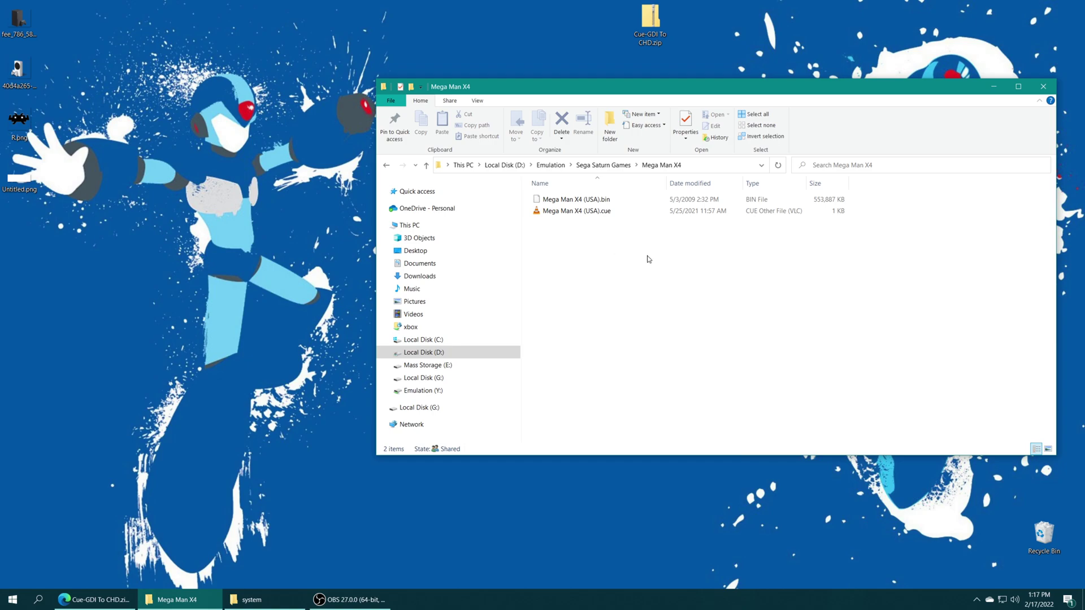
pyautogui.moveTo(649, 259)
pyautogui.mouseDown()
pyautogui.moveTo(593, 203)
pyautogui.moveTo(635, 219)
pyautogui.moveTo(650, 257)
pyautogui.mouseUp()
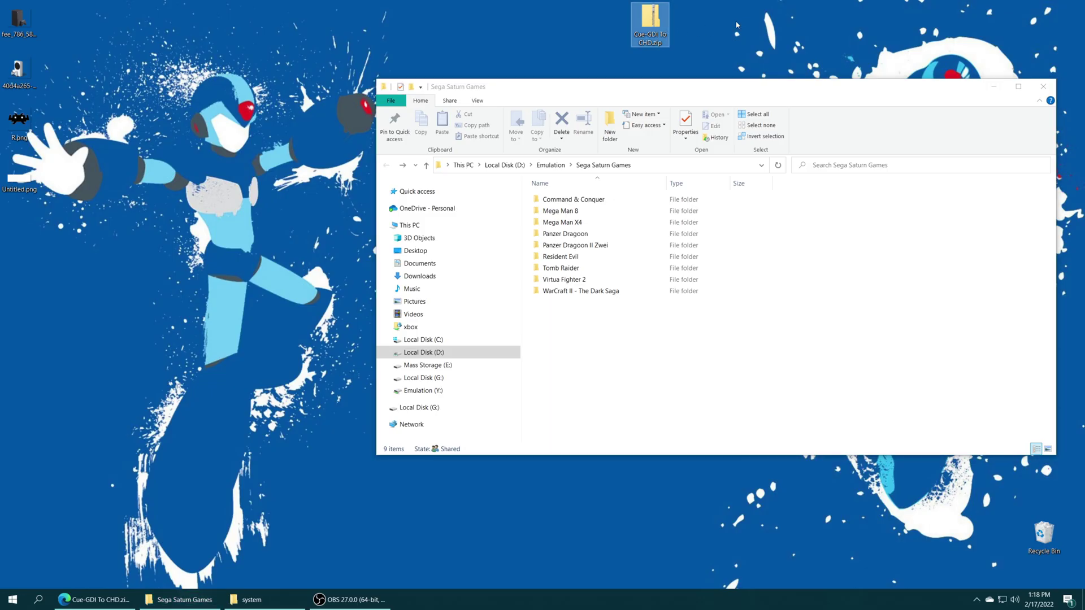
# Extract Cue-GDI To CHD.zip on the desktop into its own Cue-GDI To CHD folder and open that folder
pyautogui.rightClick(649, 22)
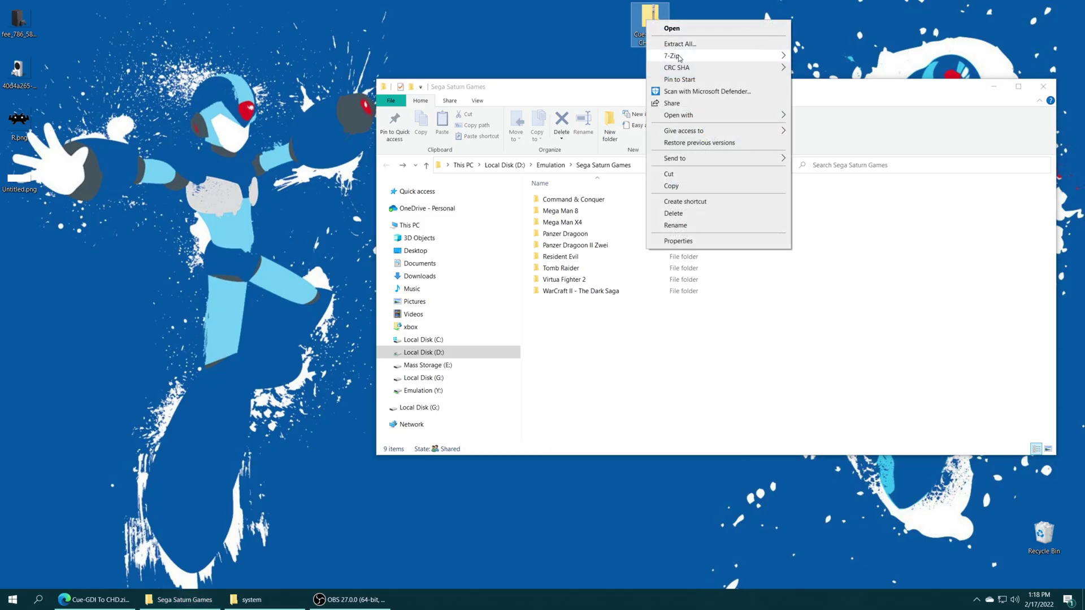
pyautogui.moveTo(705, 56)
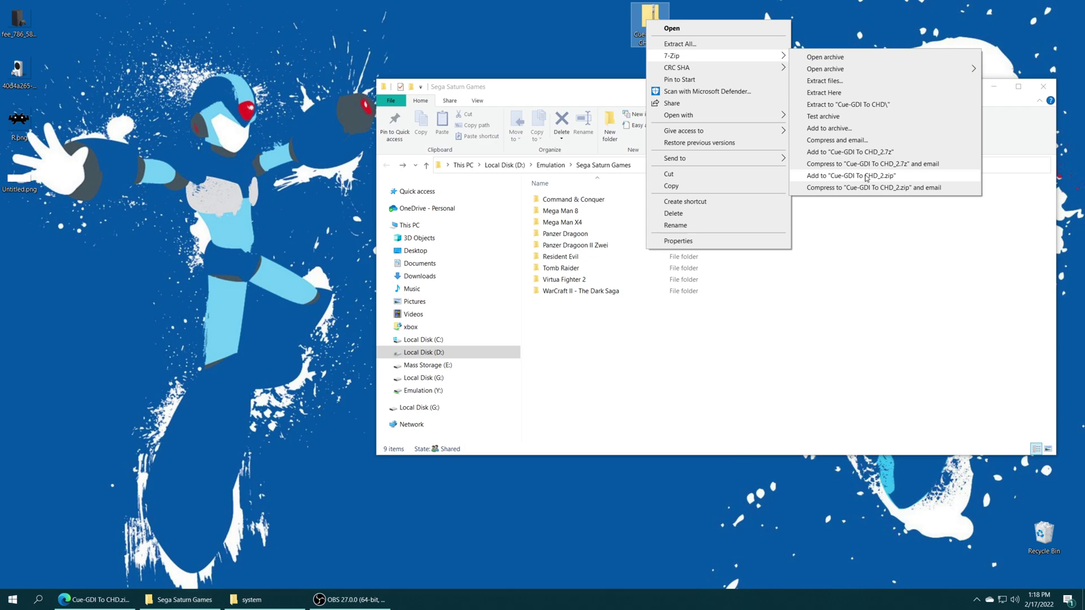
pyautogui.click(848, 104)
pyautogui.doubleClick(19, 226)
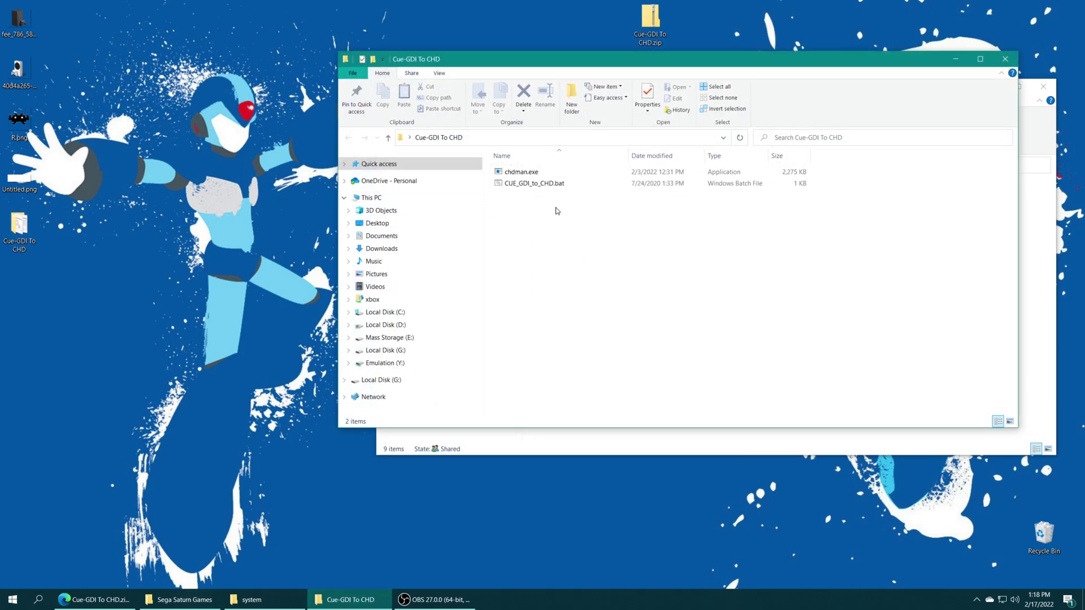
# Copy chdman.exe and CUE_GDI_to_CHD.bat into the Sega Saturn Games folder and run the batch file to convert the games to CHD
pyautogui.click(558, 185)
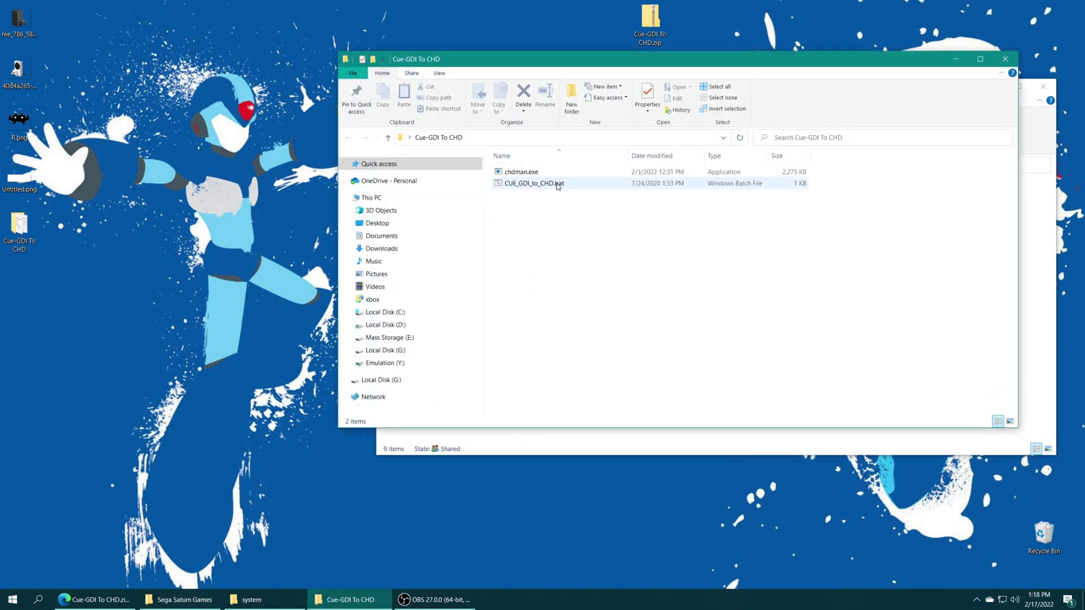
pyautogui.moveTo(583, 62); pyautogui.dragTo(286, 52)
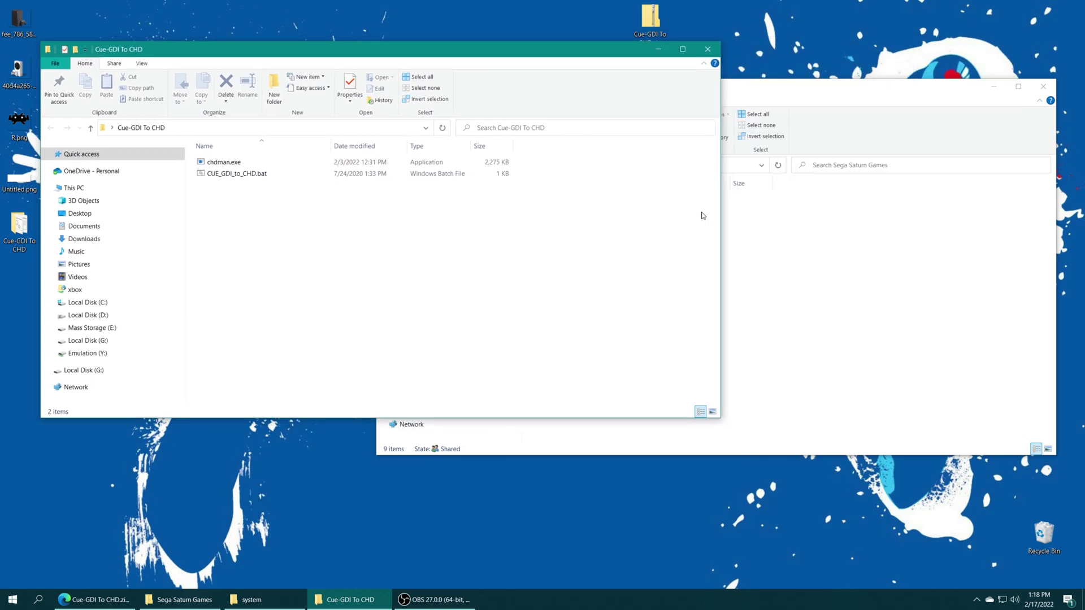
pyautogui.click(747, 237)
pyautogui.moveTo(273, 201); pyautogui.dragTo(741, 371)
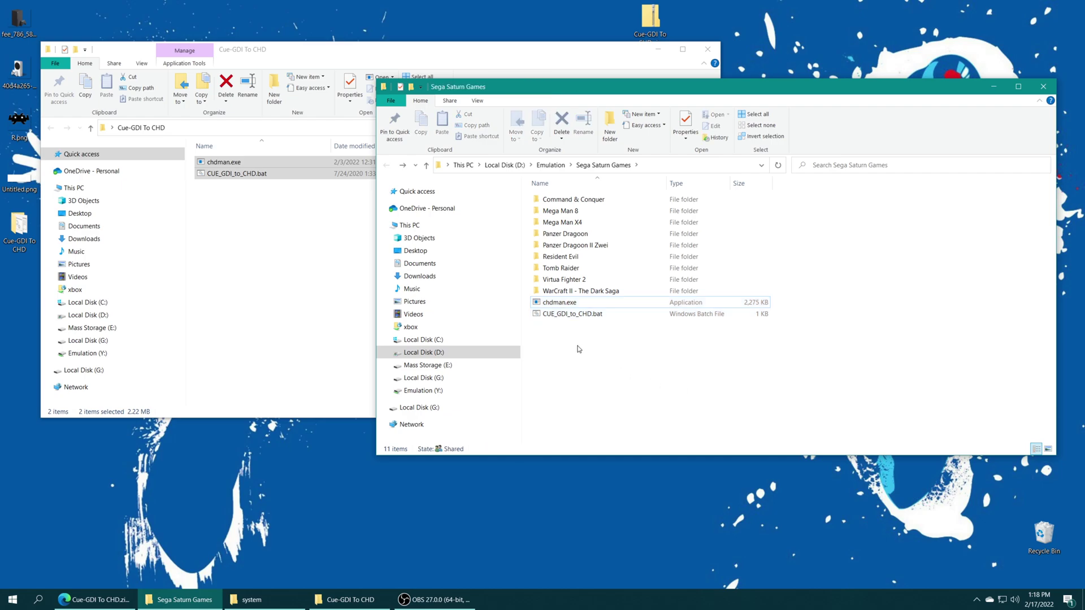
pyautogui.doubleClick(574, 315)
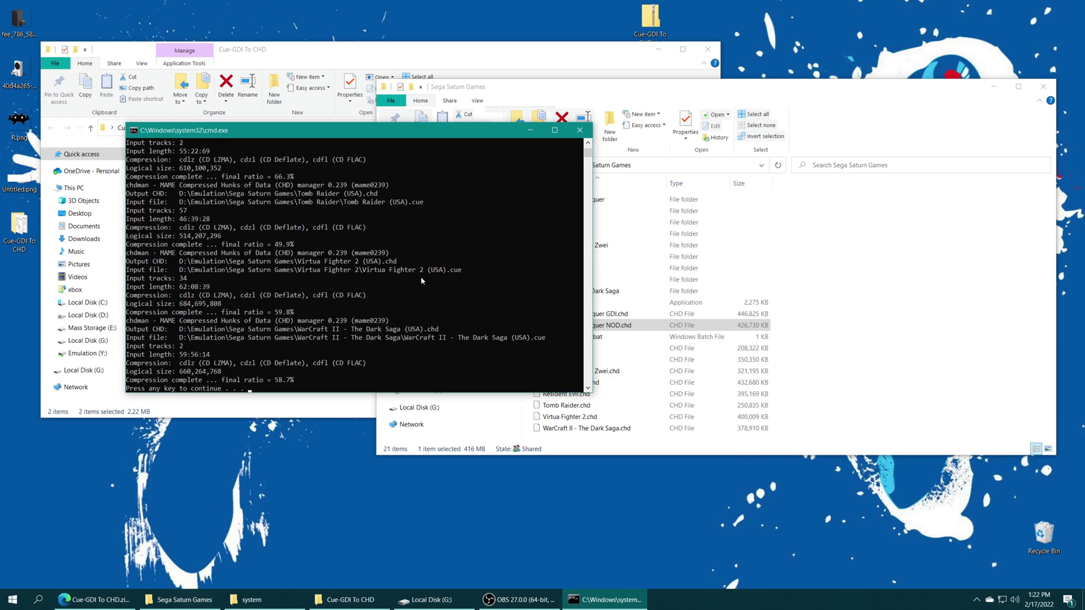
pyautogui.press('Return')
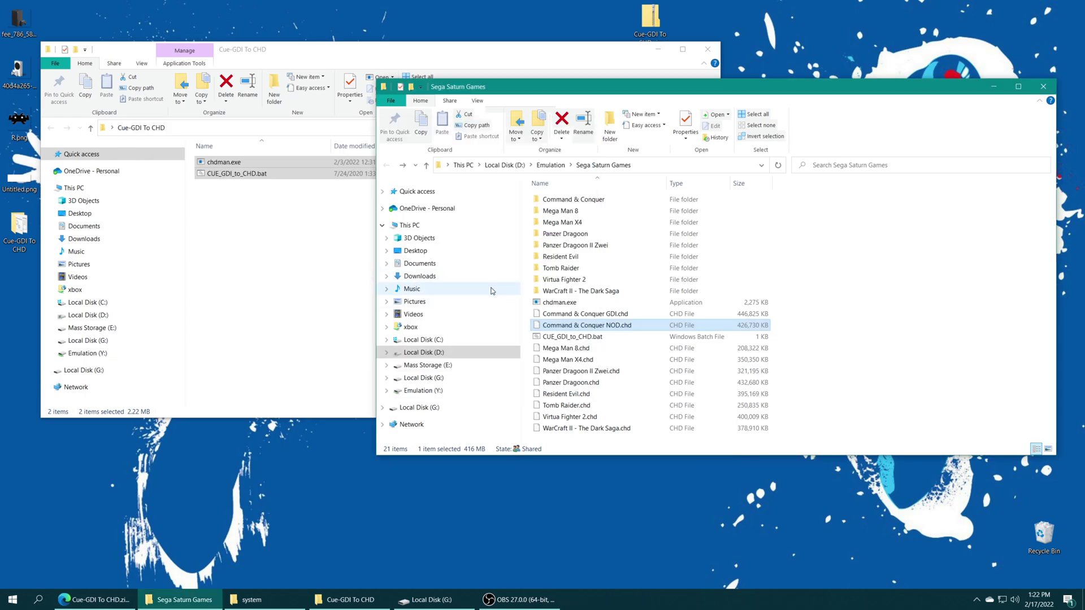
# Delete CUE_GDI_to_CHD.bat, chdman.exe and every game folder except Command & Conquer from Sega Saturn Games
pyautogui.click(539, 336)
pyautogui.press('Delete')
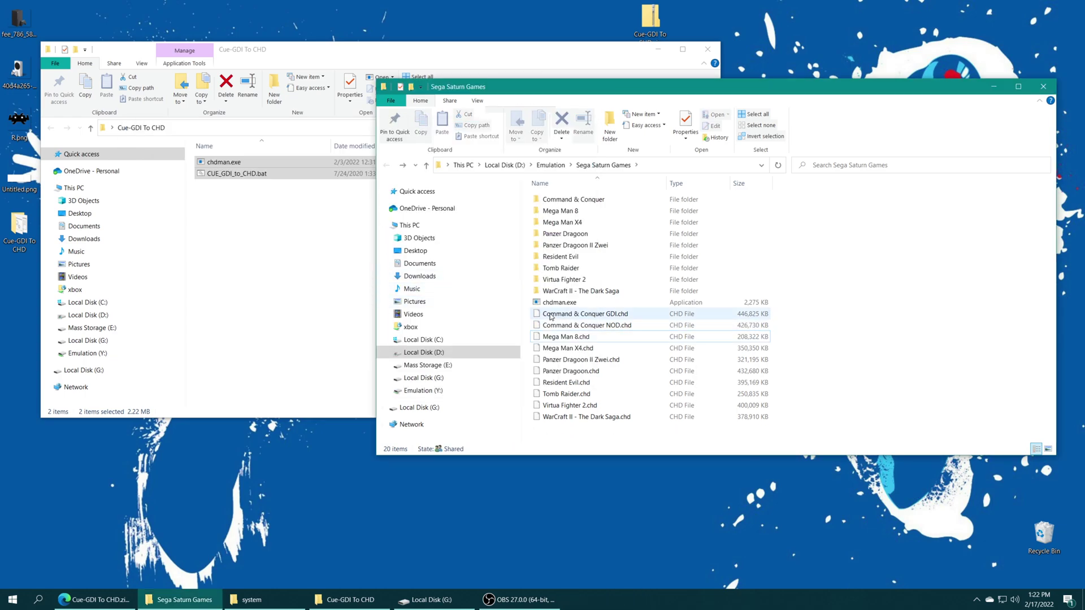
pyautogui.click(555, 303)
pyautogui.press('Delete')
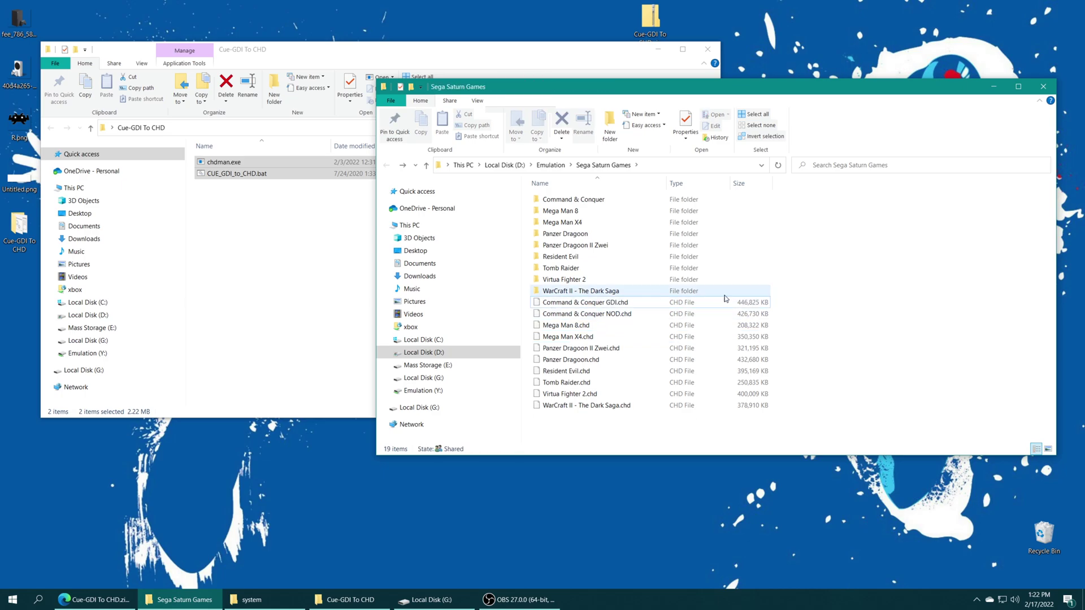
pyautogui.moveTo(783, 290); pyautogui.dragTo(589, 212)
pyautogui.press('Delete')
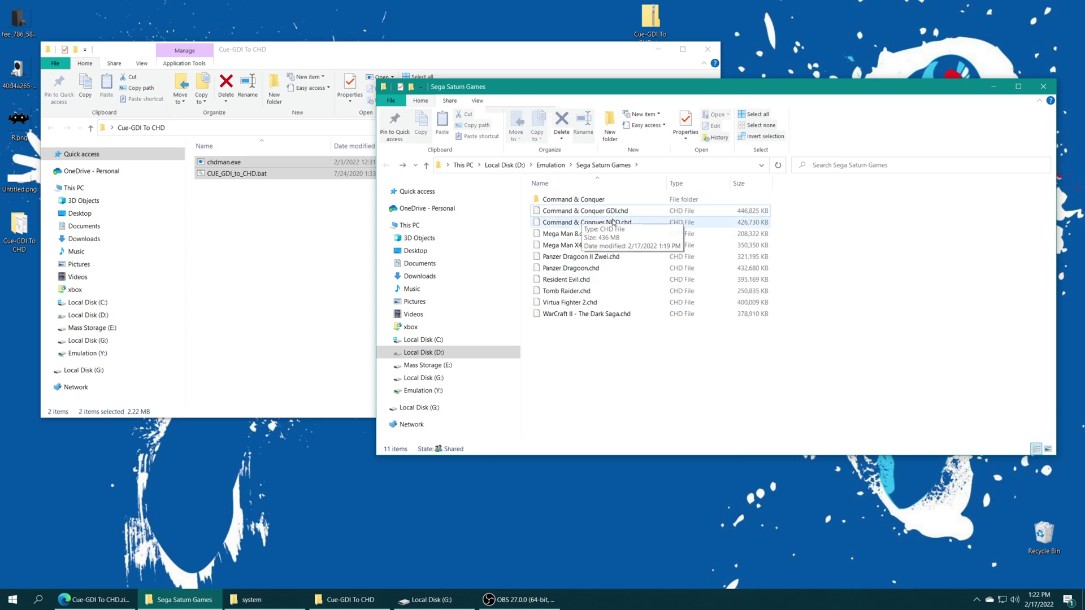
# Move the Command & Conquer GDI and NOD CHD files into the Command & Conquer folder and open it
pyautogui.moveTo(779, 206); pyautogui.dragTo(690, 224)
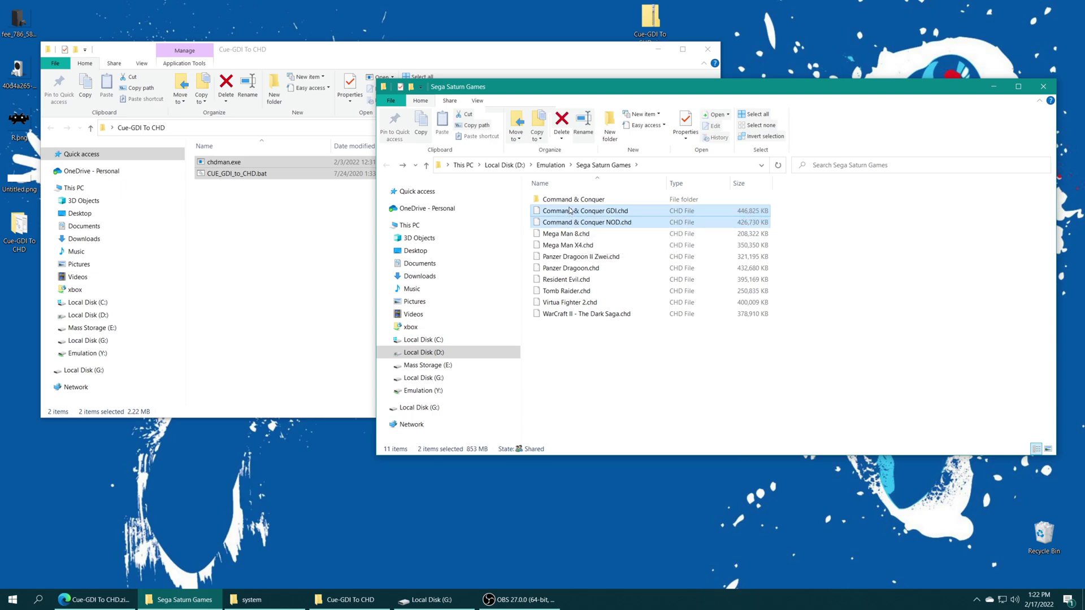
pyautogui.moveTo(574, 213); pyautogui.dragTo(576, 201)
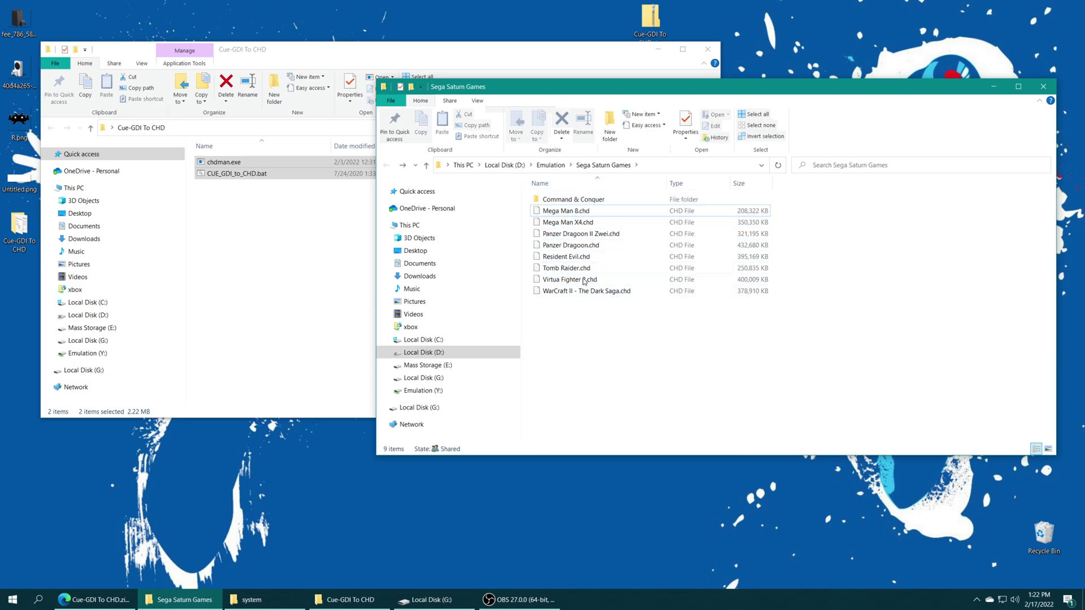
pyautogui.doubleClick(572, 200)
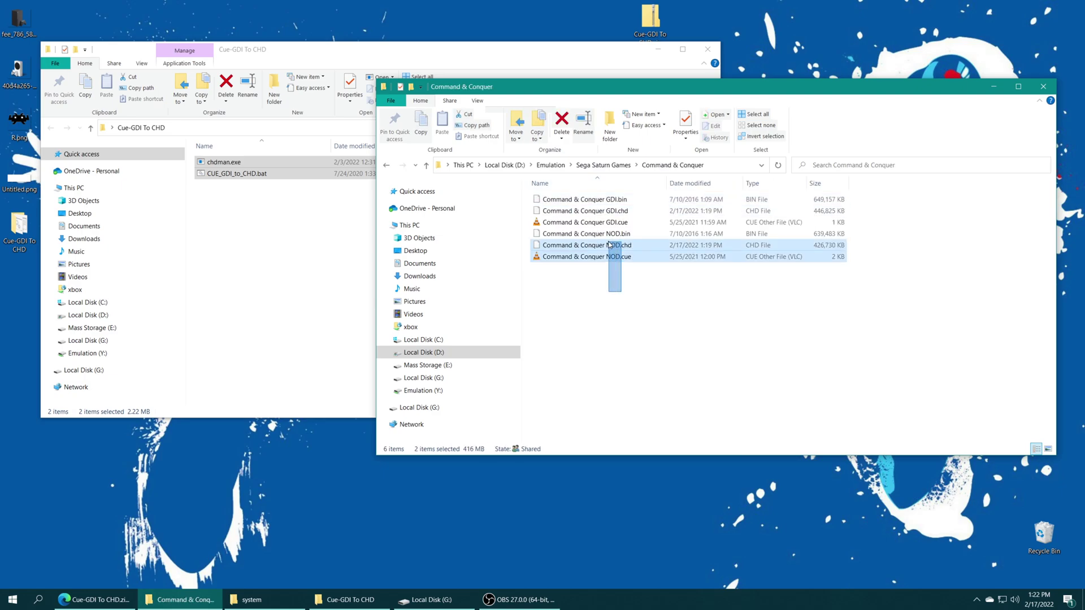
# Delete the GDI and NOD .bin and .cue files from the Command & Conquer folder, keeping only the CHD files
pyautogui.moveTo(610, 245); pyautogui.dragTo(603, 262)
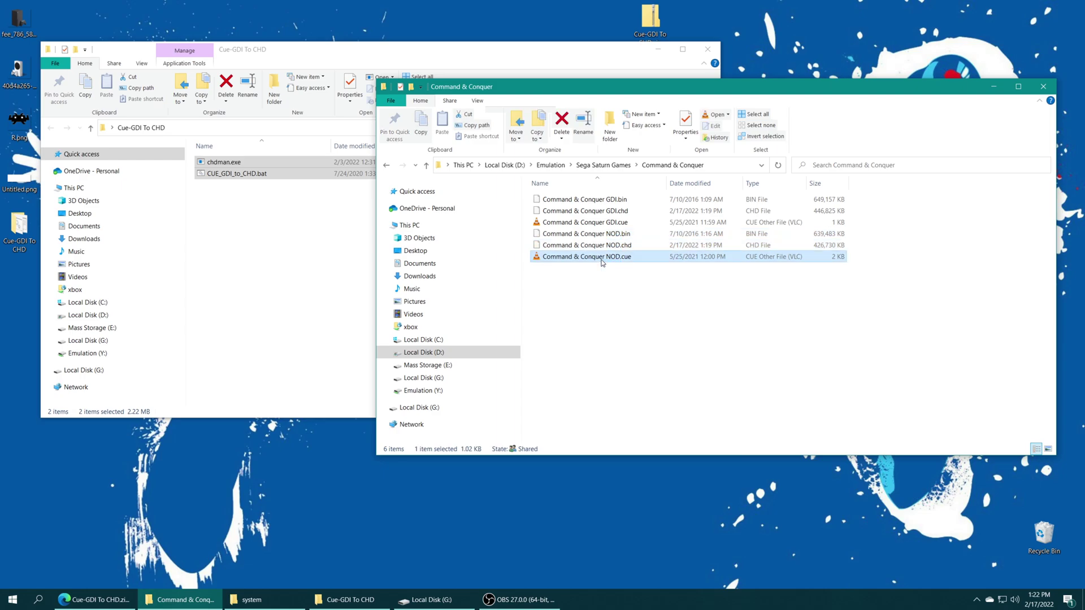
pyautogui.press('Delete')
pyautogui.click(610, 234)
pyautogui.press('Delete')
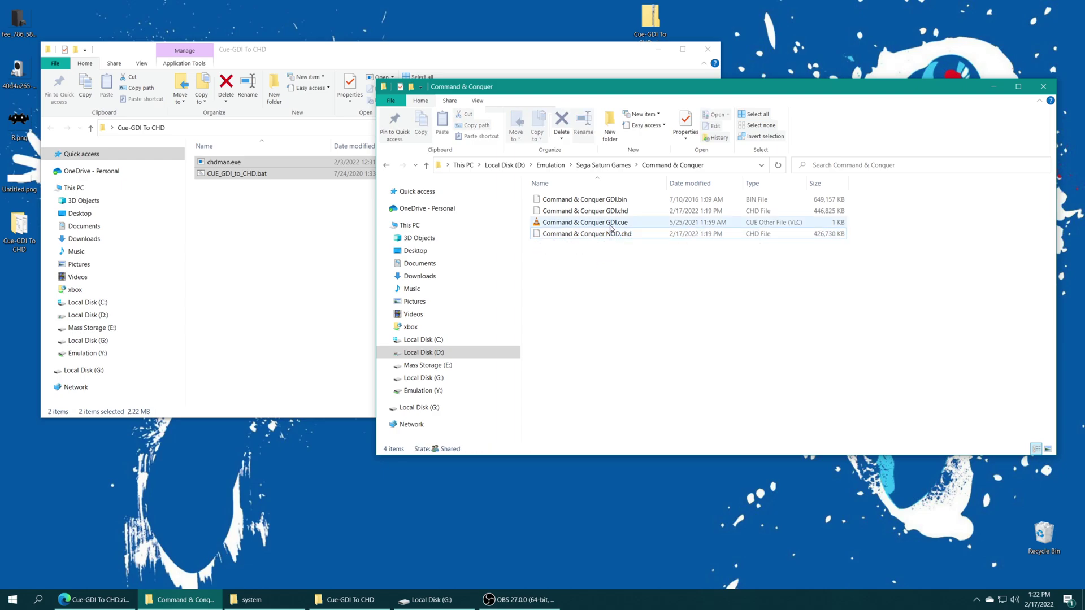
pyautogui.click(609, 223)
pyautogui.press('Delete')
pyautogui.click(604, 199)
pyautogui.press('Delete')
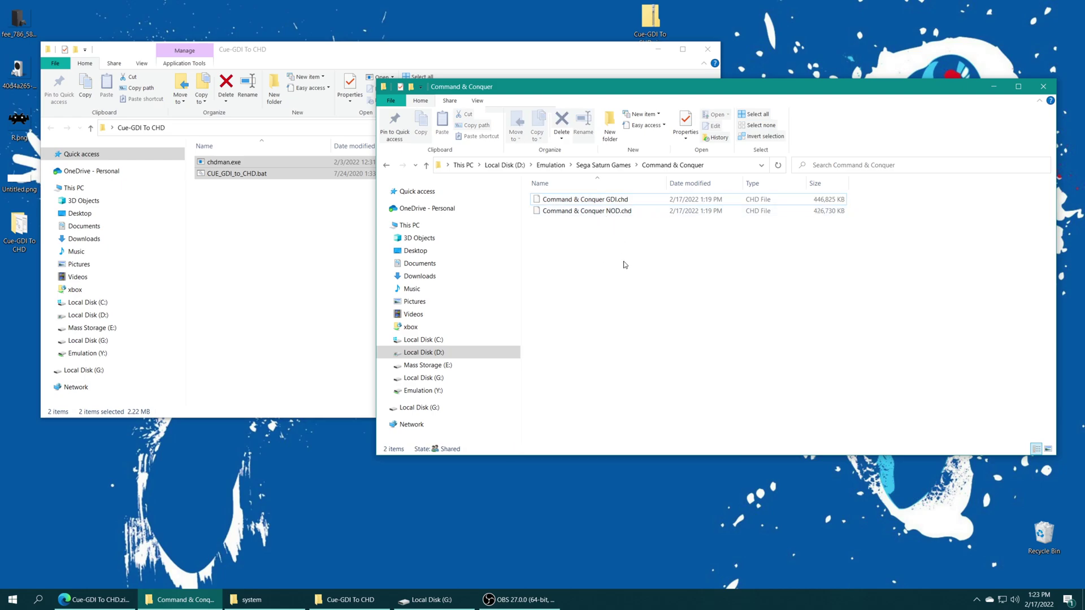
# Create a text document named Command & Conquer.txt in the Command & Conquer folder and open it for editing
pyautogui.rightClick(666, 250)
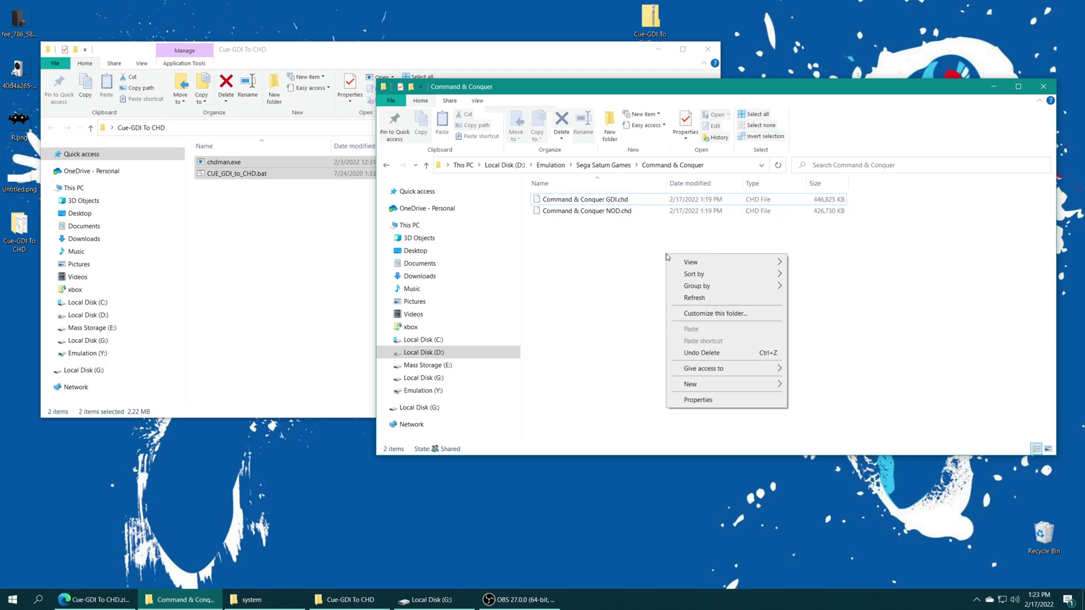
pyautogui.click(617, 250)
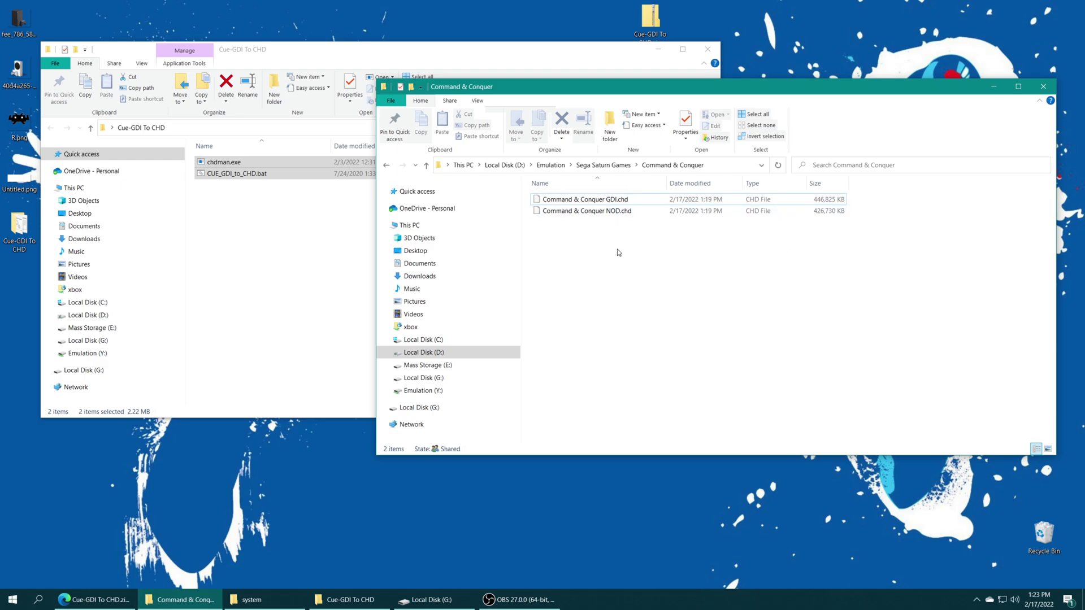
pyautogui.rightClick(606, 236)
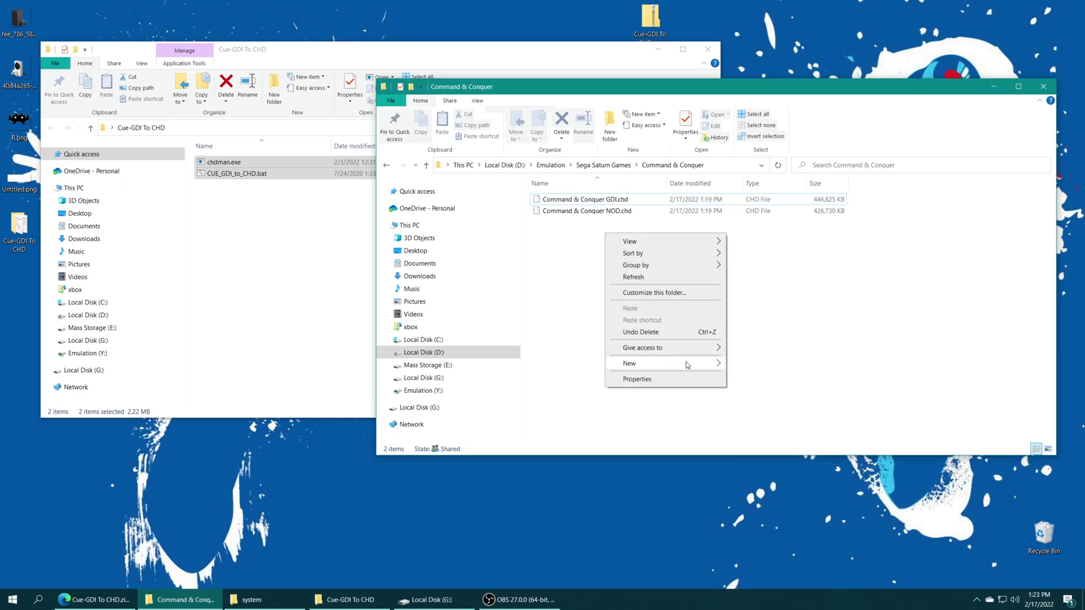
pyautogui.moveTo(688, 364)
pyautogui.click(765, 432)
pyautogui.write('Command & Conquer.txt')
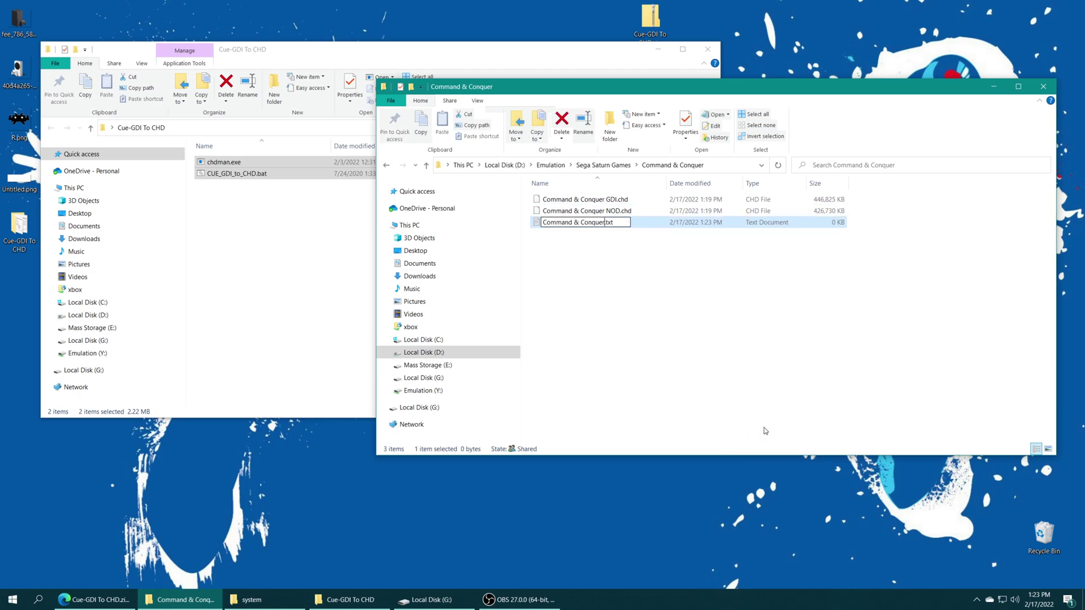
pyautogui.press('Return')
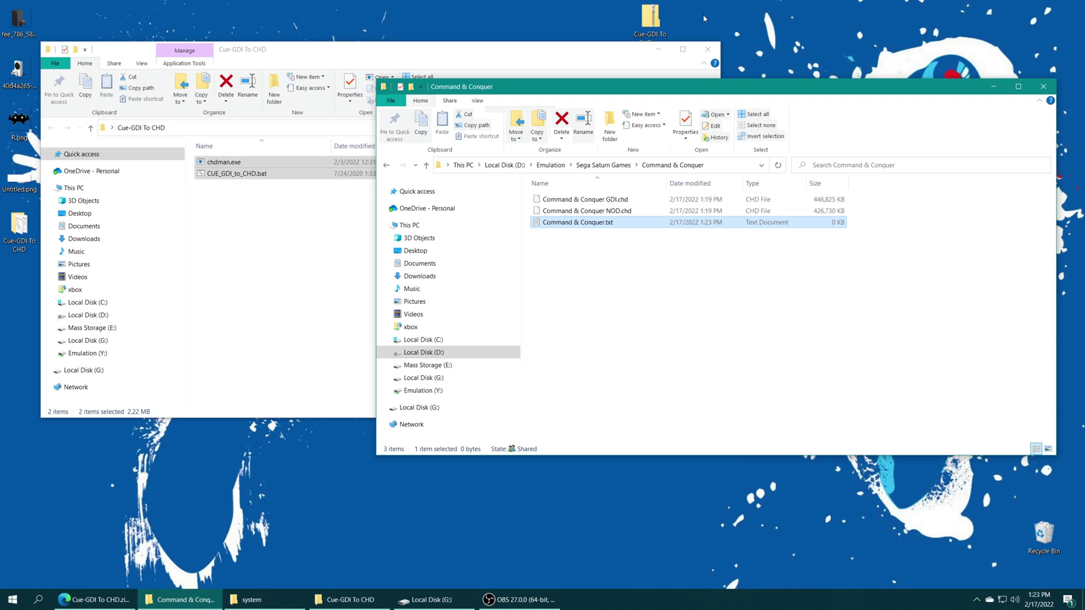
pyautogui.doubleClick(578, 226)
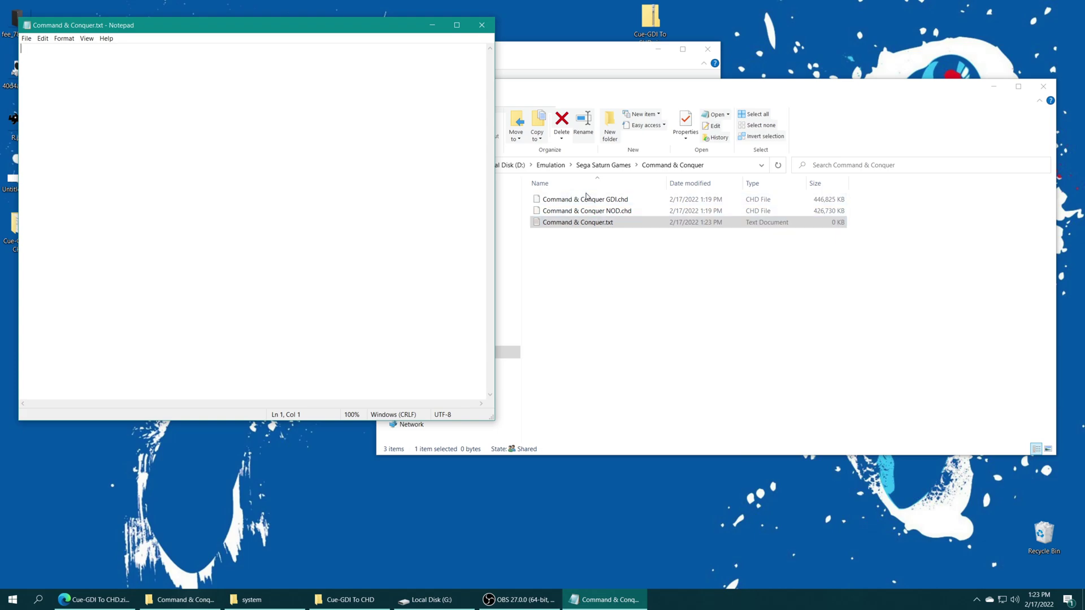
# Enter Command & Conquer GDI.chd, the full name of the GDI disc file, as the first line of Command & Conquer.txt
pyautogui.click(620, 203)
pyautogui.press('F2')
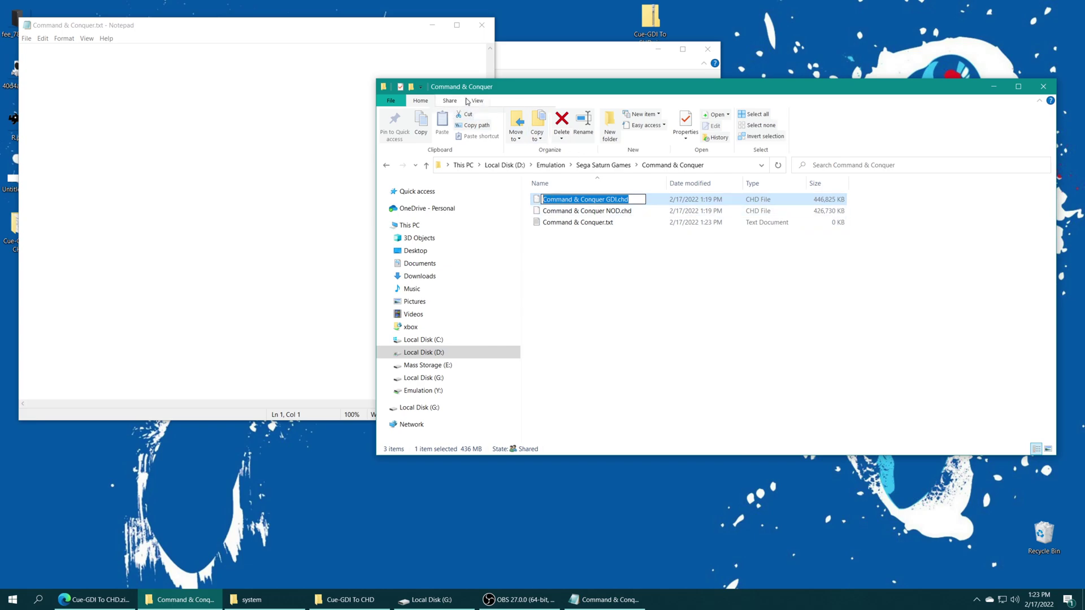
pyautogui.click(477, 103)
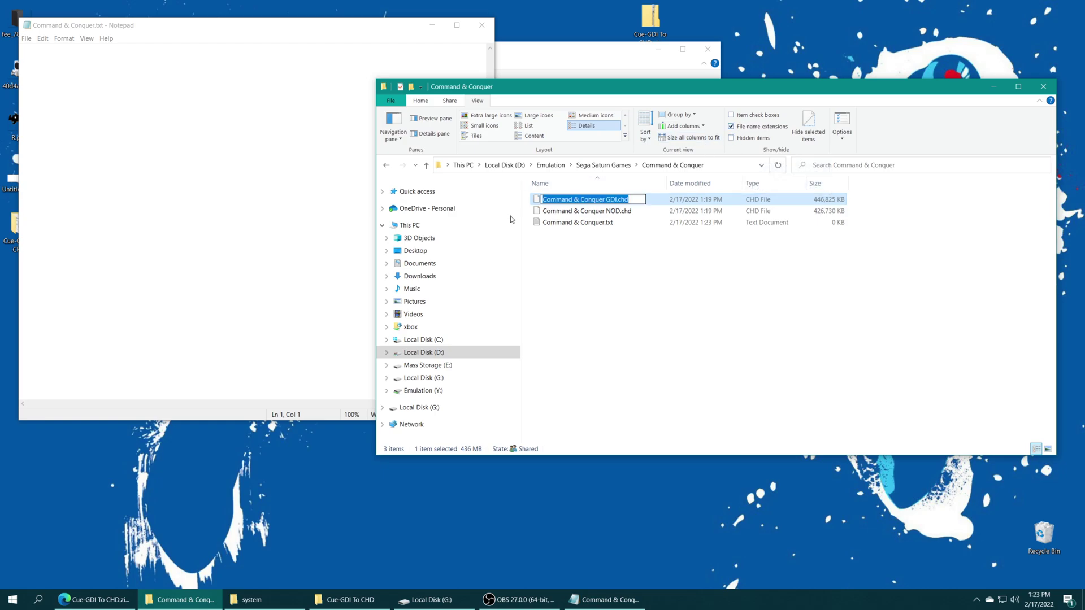
pyautogui.click(207, 118)
pyautogui.write('Command & Conquer GDI.chd')
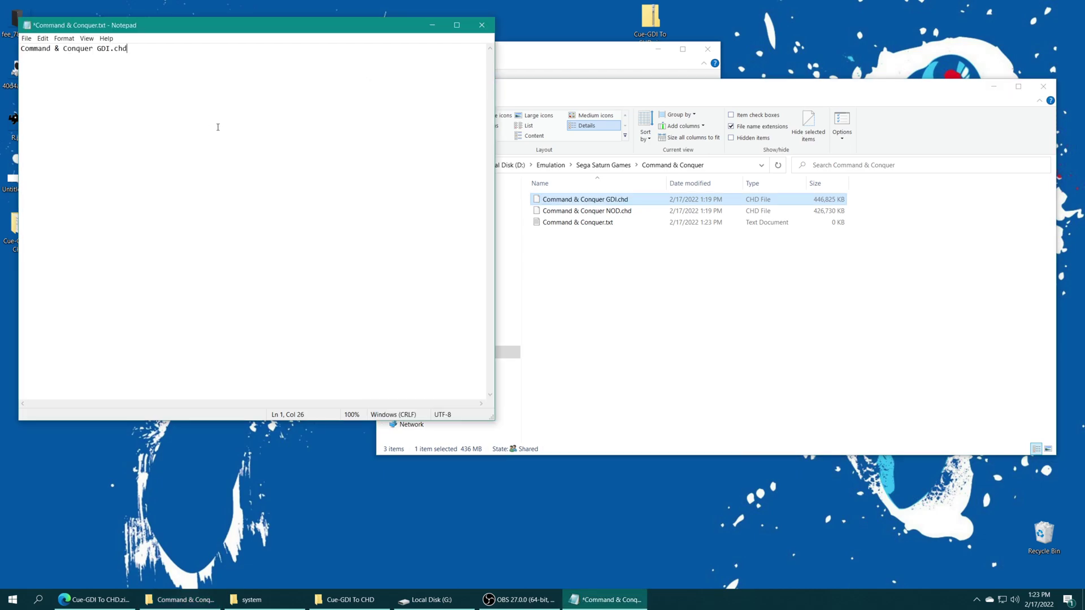
# Add Command & Conquer NOD.chd as the second line of the text document, then save and close it
pyautogui.click(605, 211)
pyautogui.press('F2')
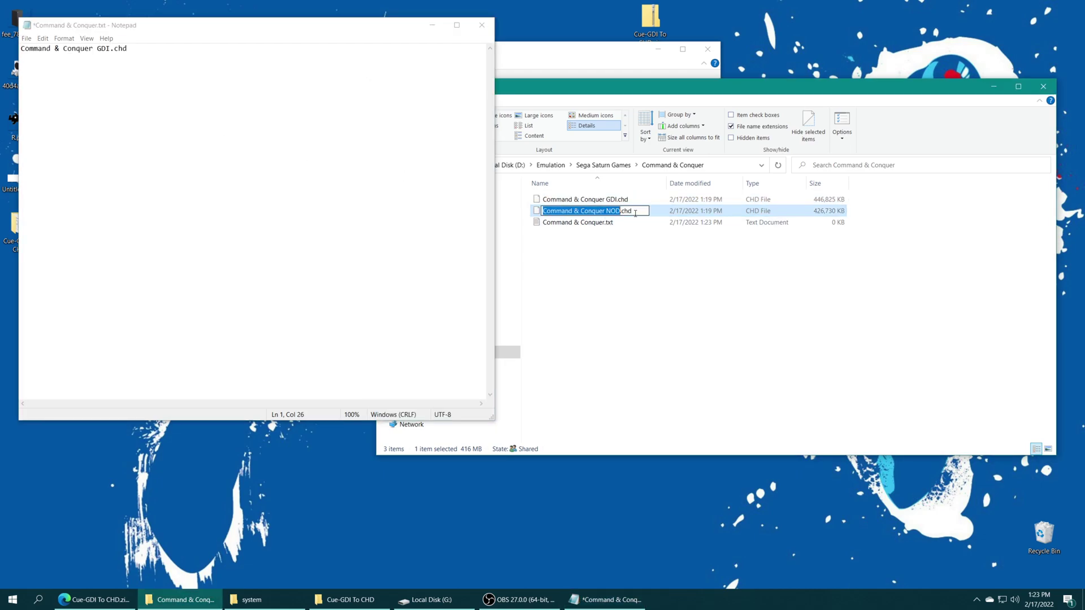
pyautogui.click(260, 146)
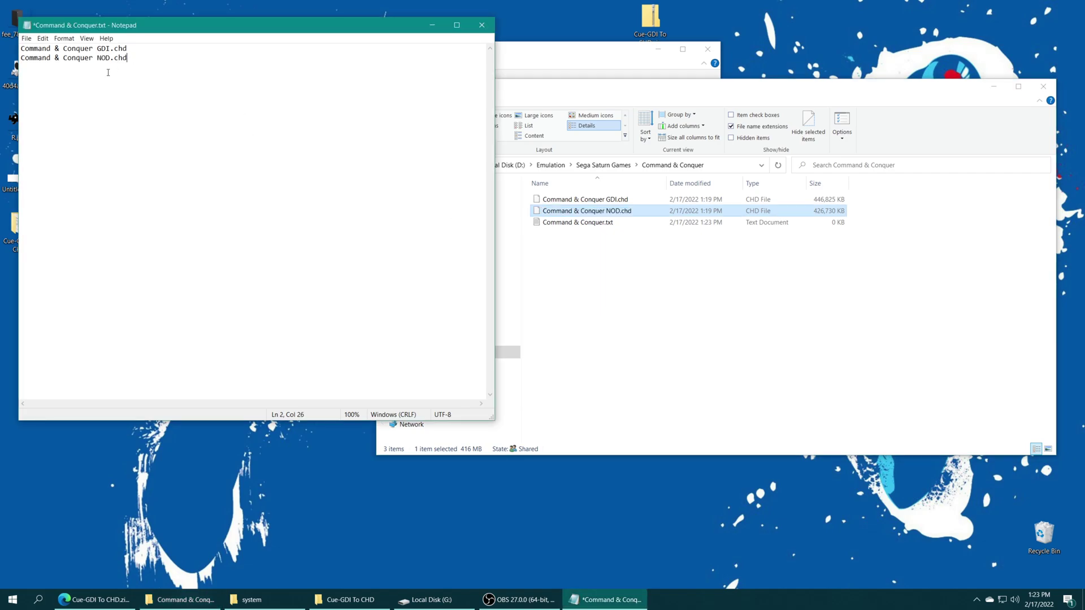
pyautogui.click(27, 39)
pyautogui.click(35, 81)
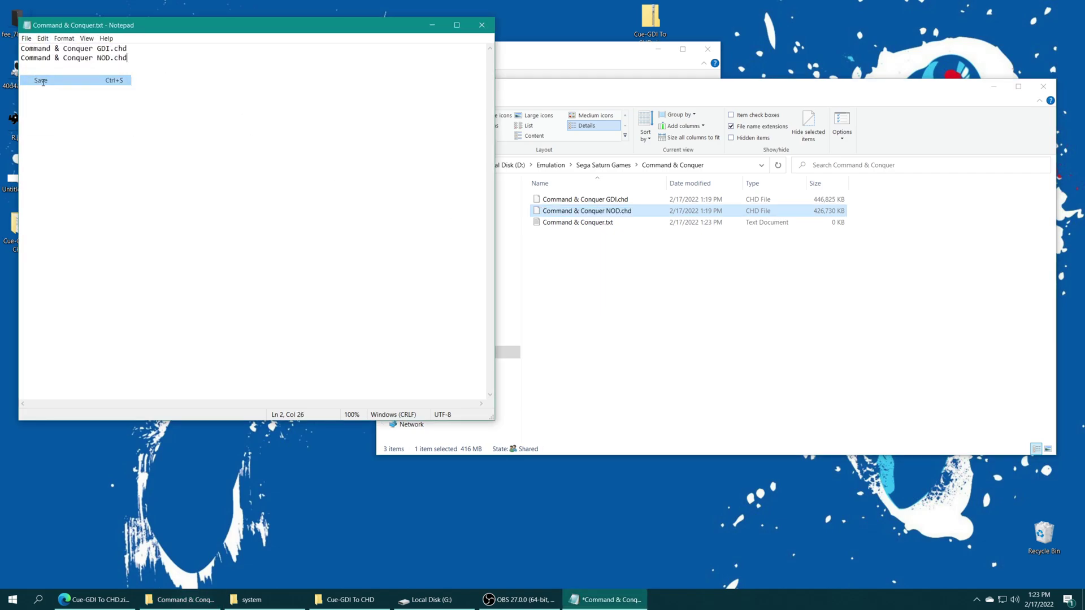
pyautogui.click(478, 27)
# Rename Command & Conquer.txt to Command & Conquer.m3u and accept the file extension change
pyautogui.click(601, 224)
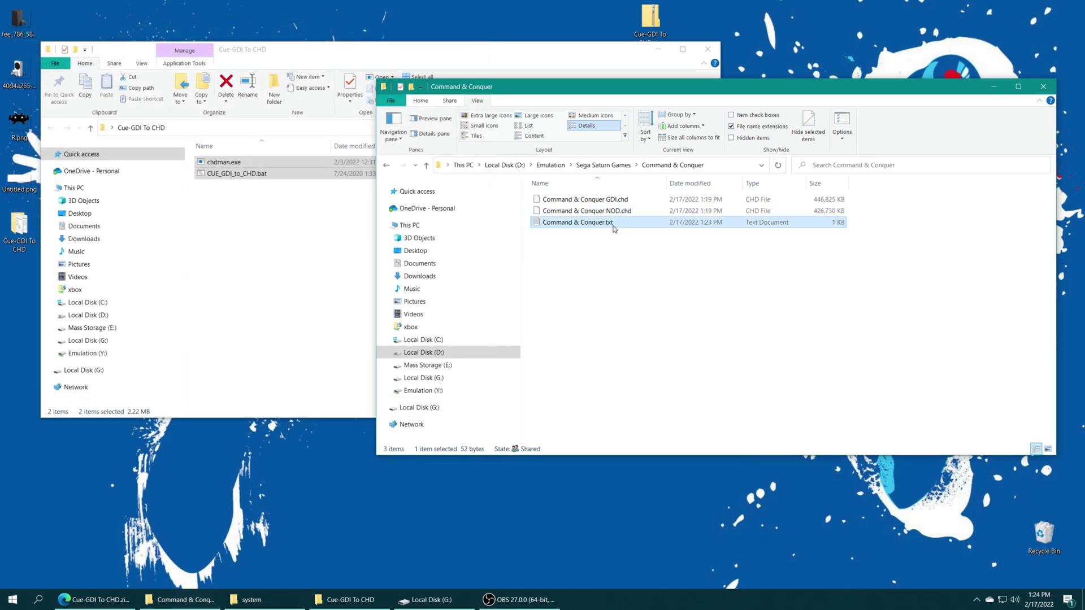
pyautogui.click(617, 225)
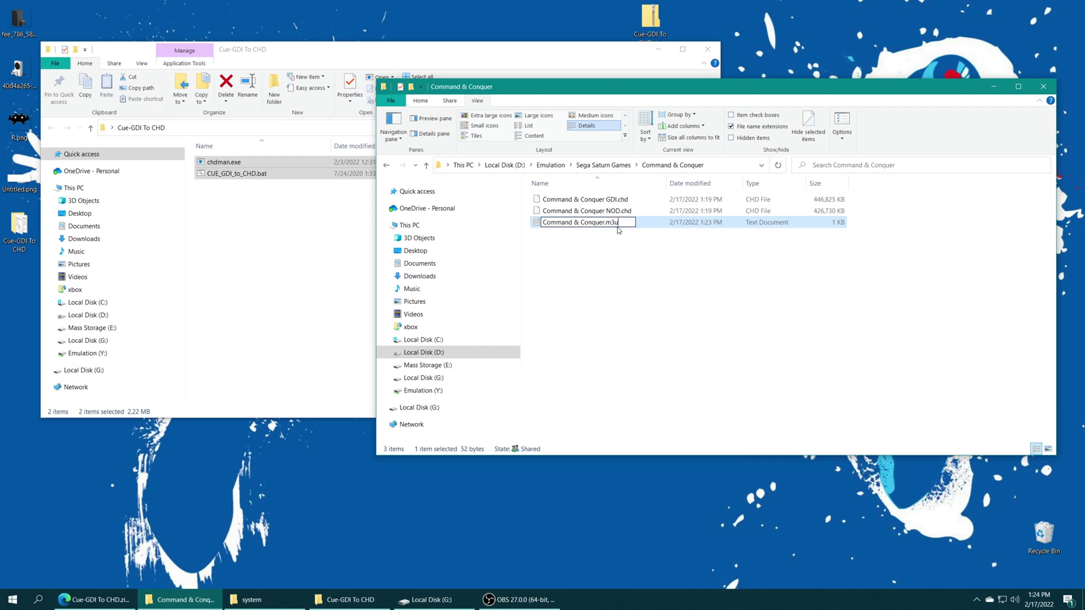
pyautogui.press('Return')
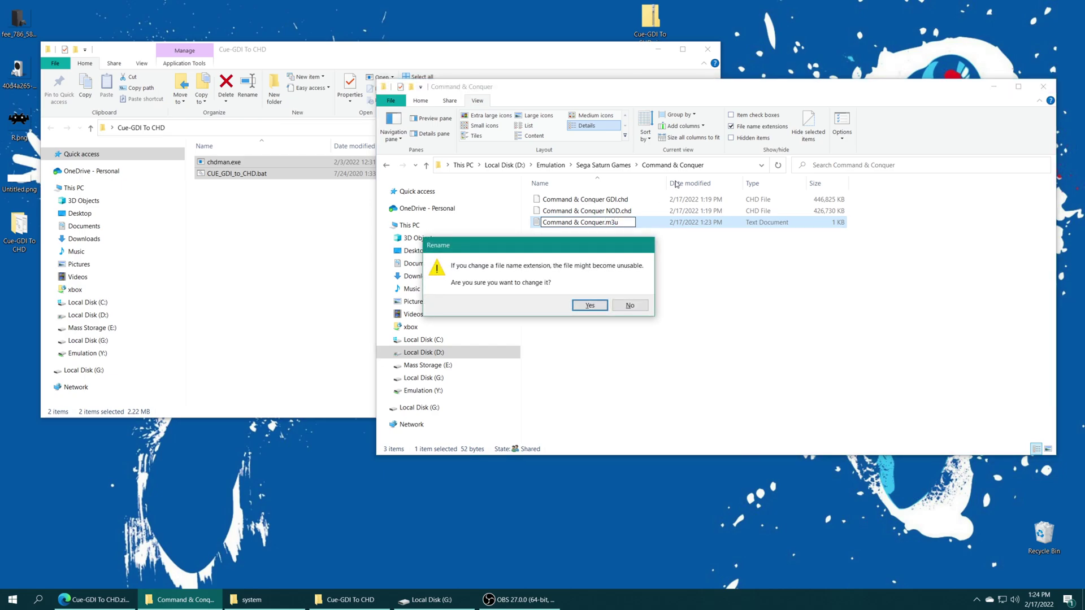
pyautogui.click(588, 306)
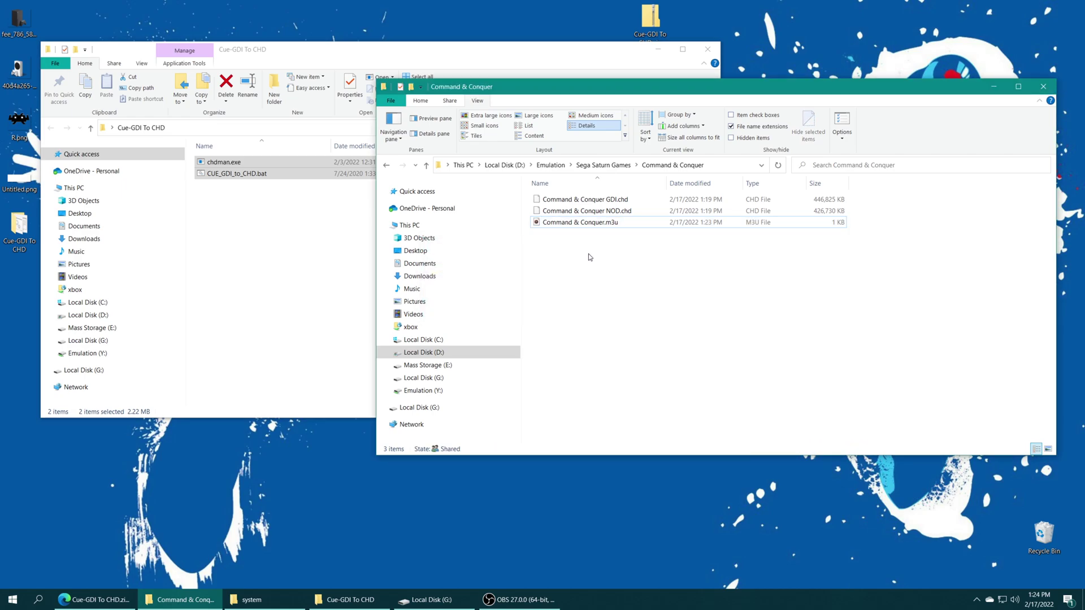
pyautogui.click(692, 299)
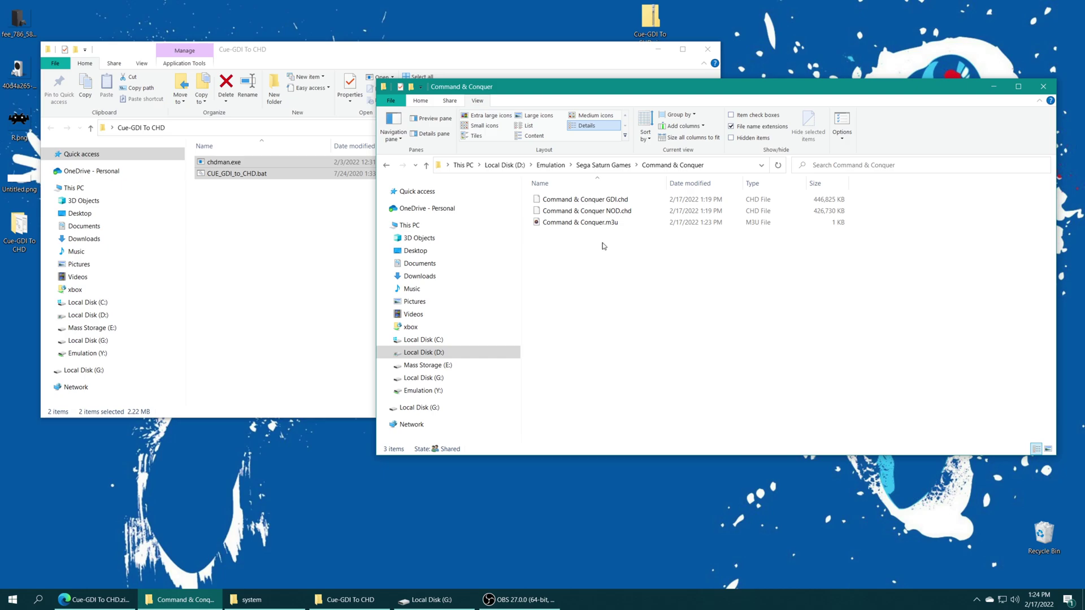
# Copy the Sega Saturn Games folder from D:\Emulation into the Games folder on drive G:
pyautogui.hotkey('alt', 'Left')
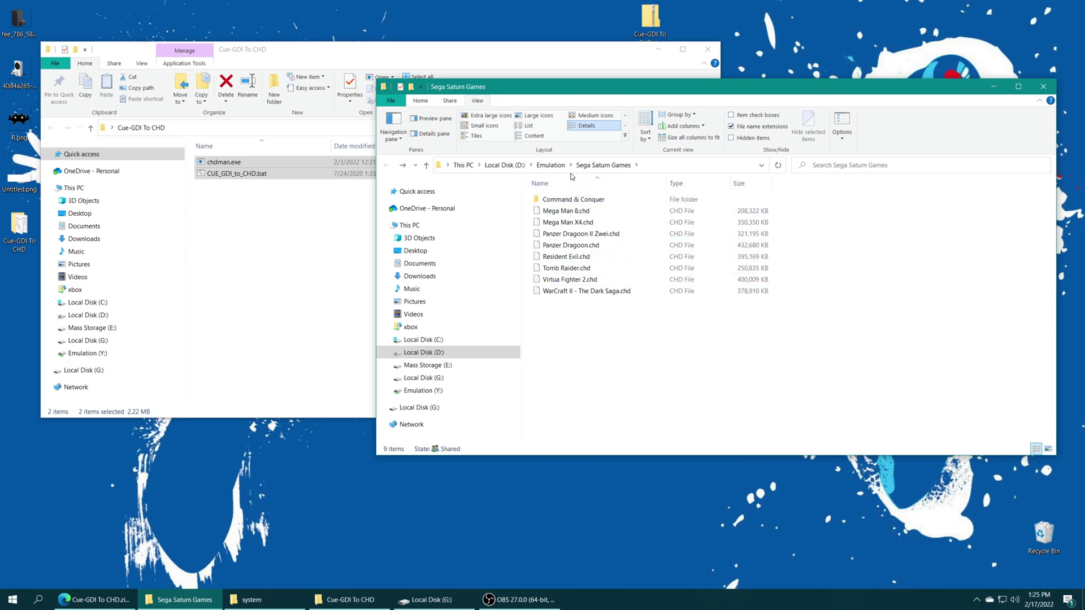
pyautogui.click(551, 165)
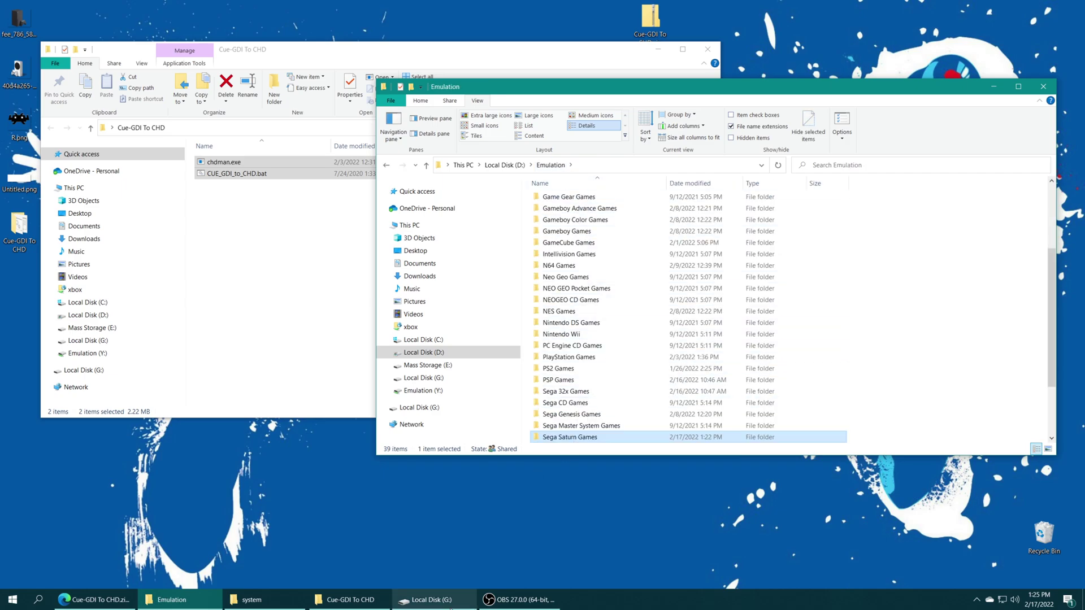
pyautogui.click(464, 601)
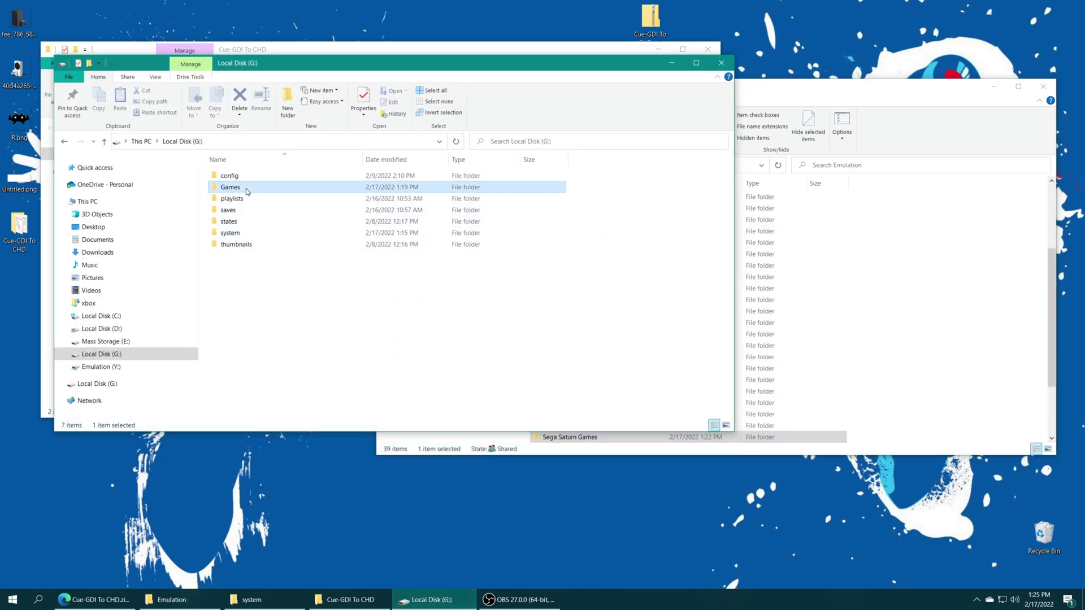
pyautogui.doubleClick(237, 187)
pyautogui.click(787, 92)
pyautogui.moveTo(568, 437); pyautogui.dragTo(206, 352)
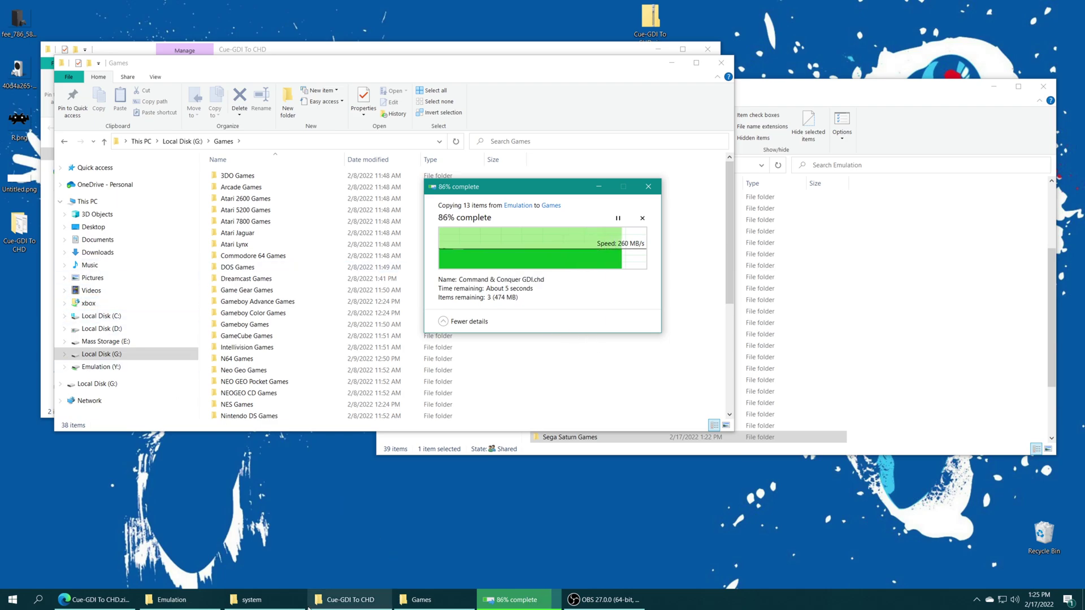
# Open the Games folder inside the x64 RetroArch package folder under S\Program Files\WindowsApps on the xbox network location
pyautogui.click(252, 600)
pyautogui.click(165, 222)
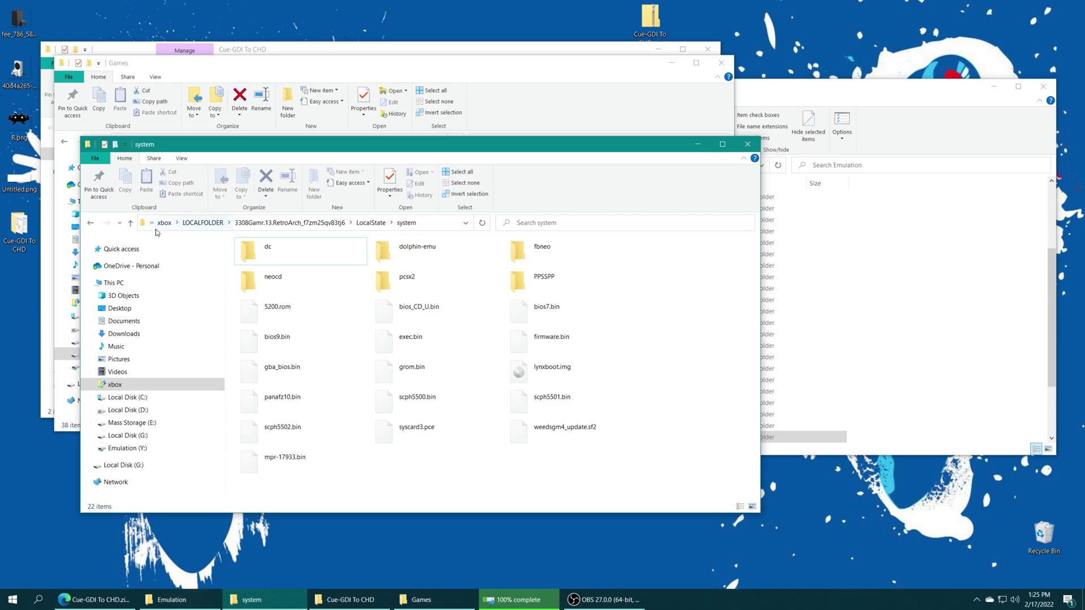
pyautogui.doubleClick(285, 350)
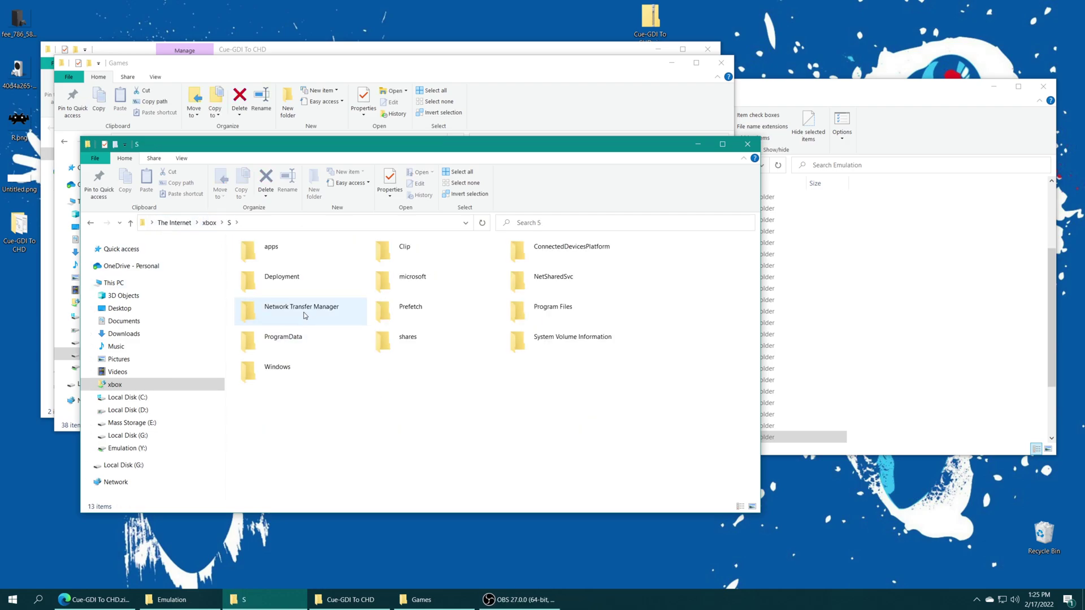
pyautogui.doubleClick(531, 314)
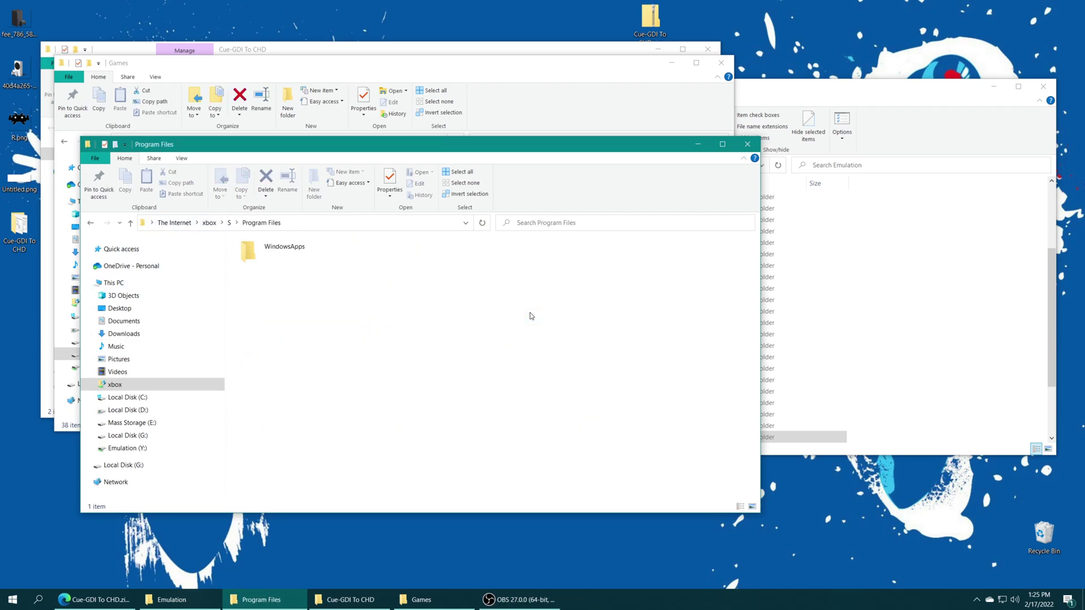
pyautogui.doubleClick(283, 255)
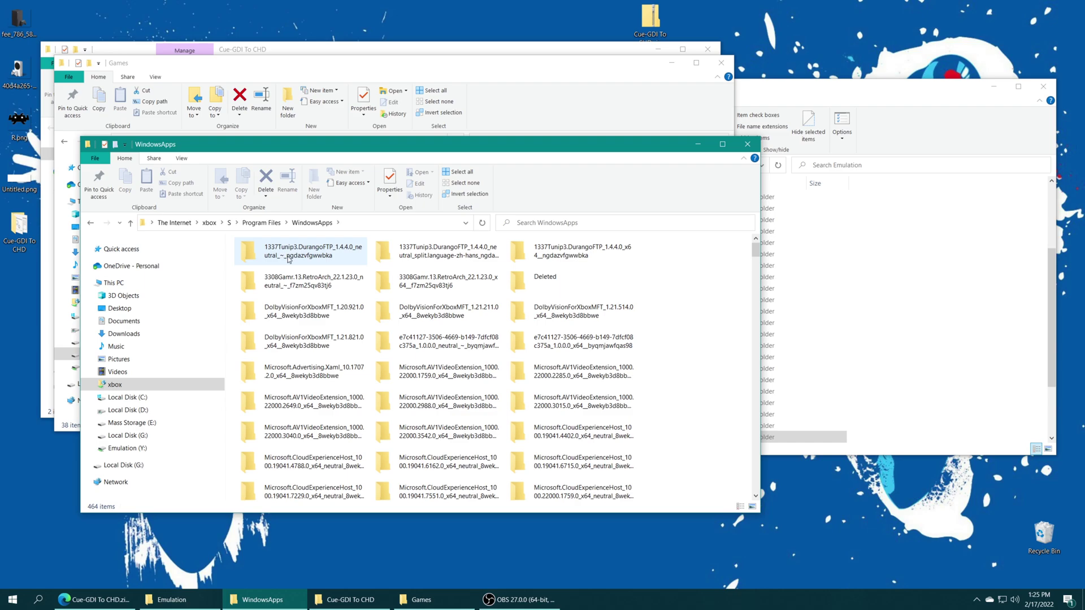
pyautogui.doubleClick(431, 288)
pyautogui.doubleClick(273, 279)
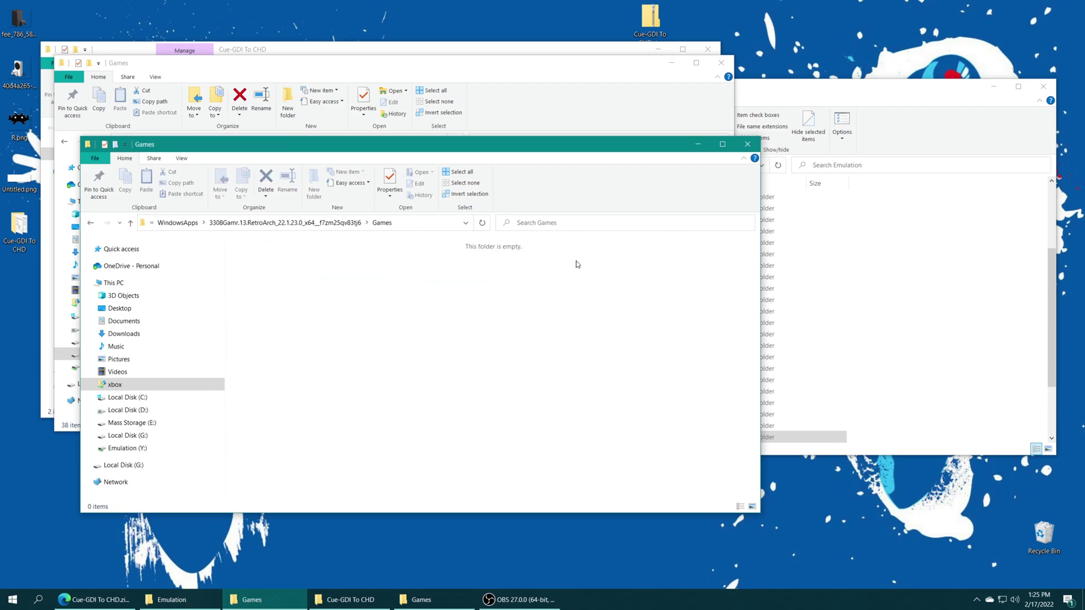
# Copy the Sega Saturn Games folder from D:\Emulation into the Xbox RetroArch Games folder and close the open folder windows
pyautogui.click(807, 82)
pyautogui.moveTo(587, 436); pyautogui.dragTo(546, 497)
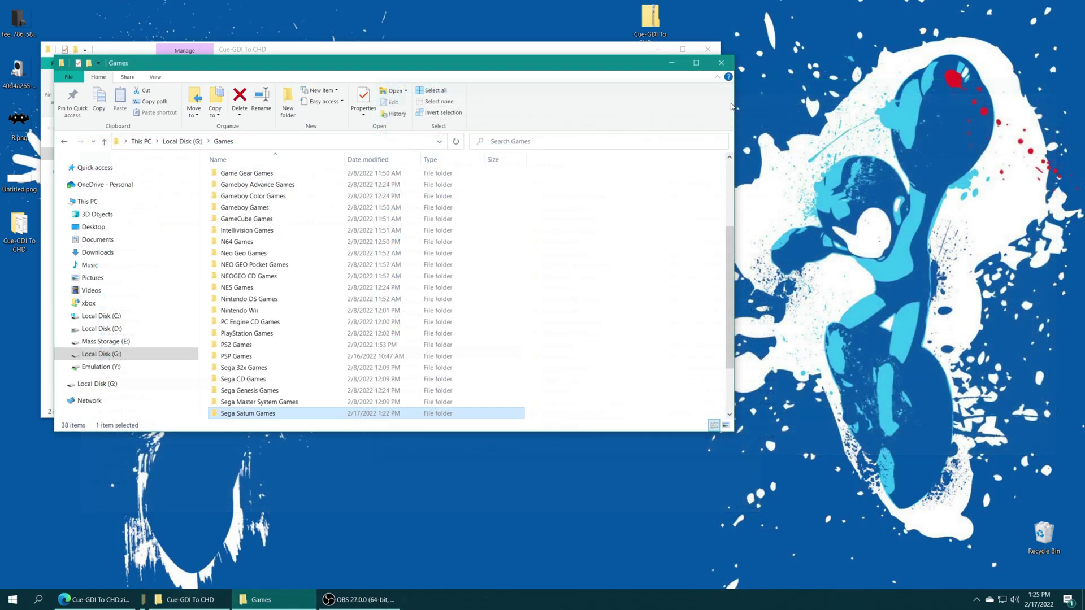
pyautogui.click(721, 63)
pyautogui.click(708, 49)
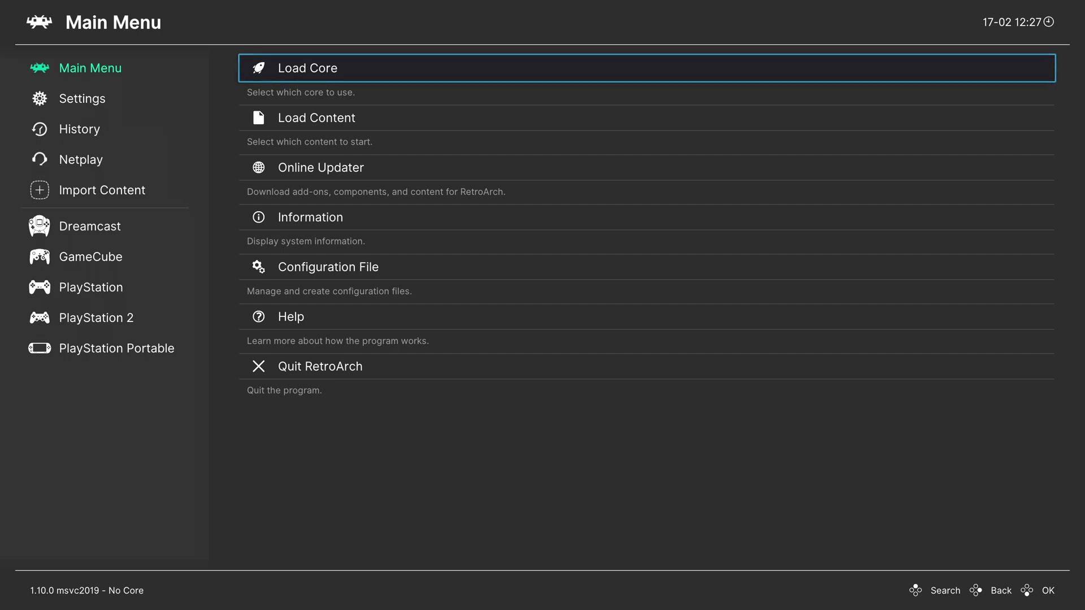
# Switch to RetroArch on the Xbox, look through the drives available for loading content and open E:\
pyautogui.press('Down')
pyautogui.press('Return')
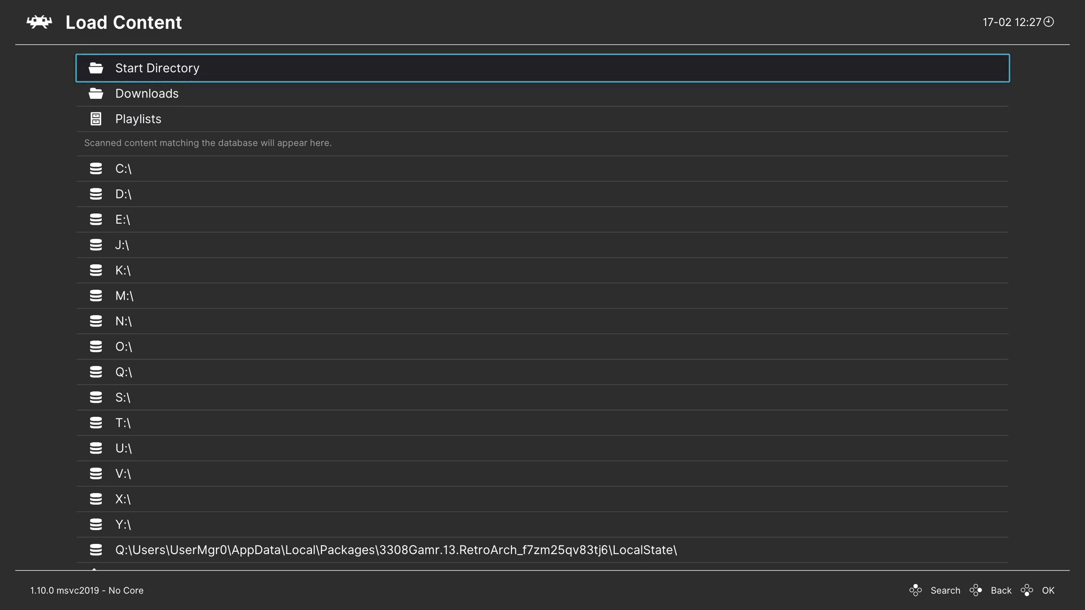
pyautogui.press('Down')
pyautogui.press('Down')
pyautogui.press('Down')
pyautogui.press('Down')
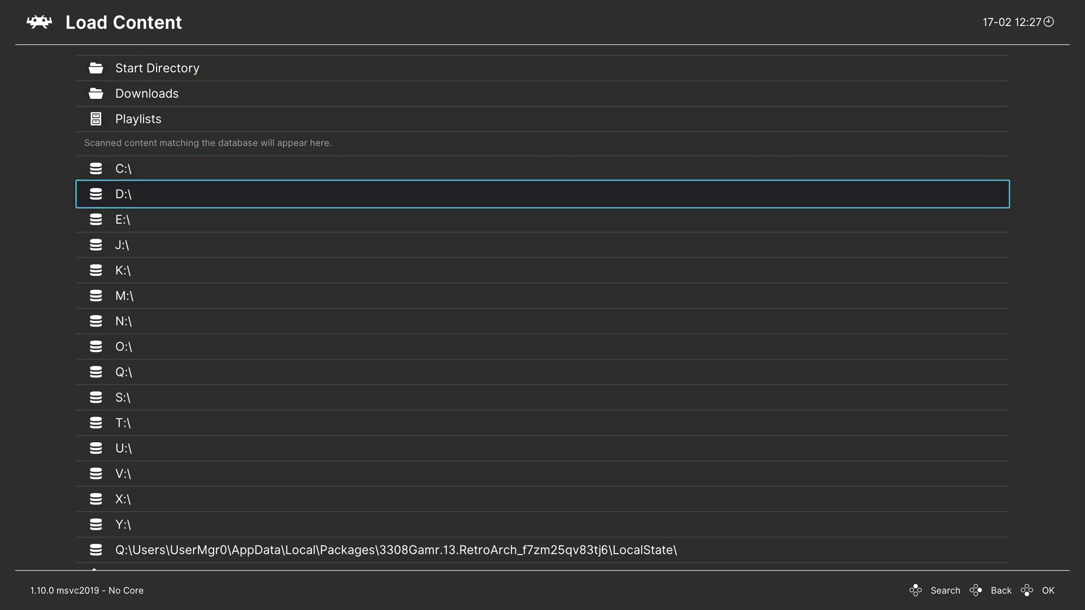
pyautogui.press('Down')
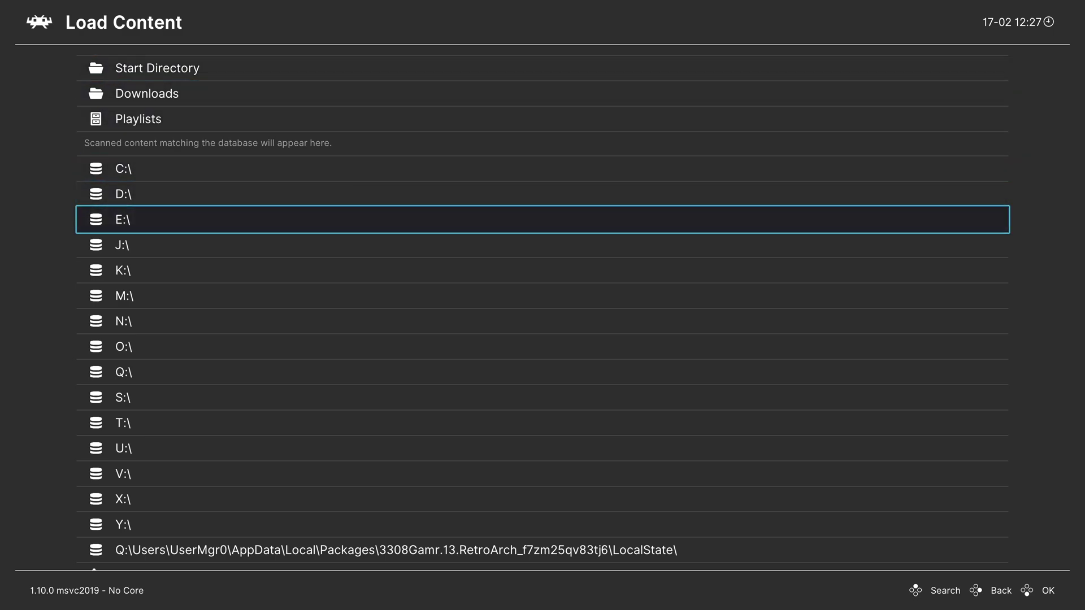
pyautogui.press('Down')
pyautogui.press('Down')
pyautogui.press('Down')
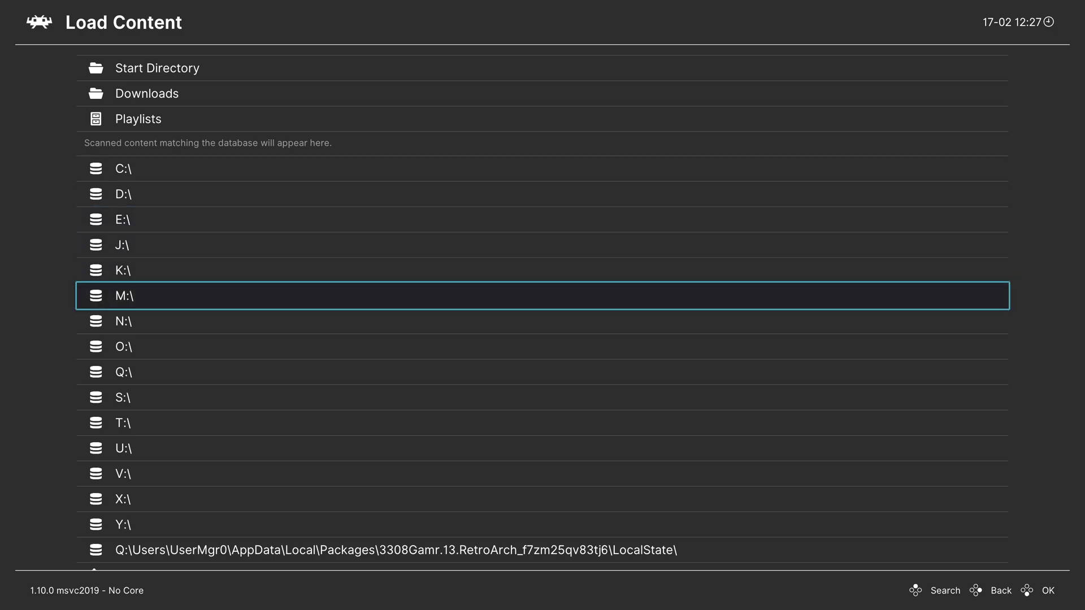
pyautogui.press('Down')
pyautogui.press('Down')
pyautogui.press('Down')
pyautogui.press('Down')
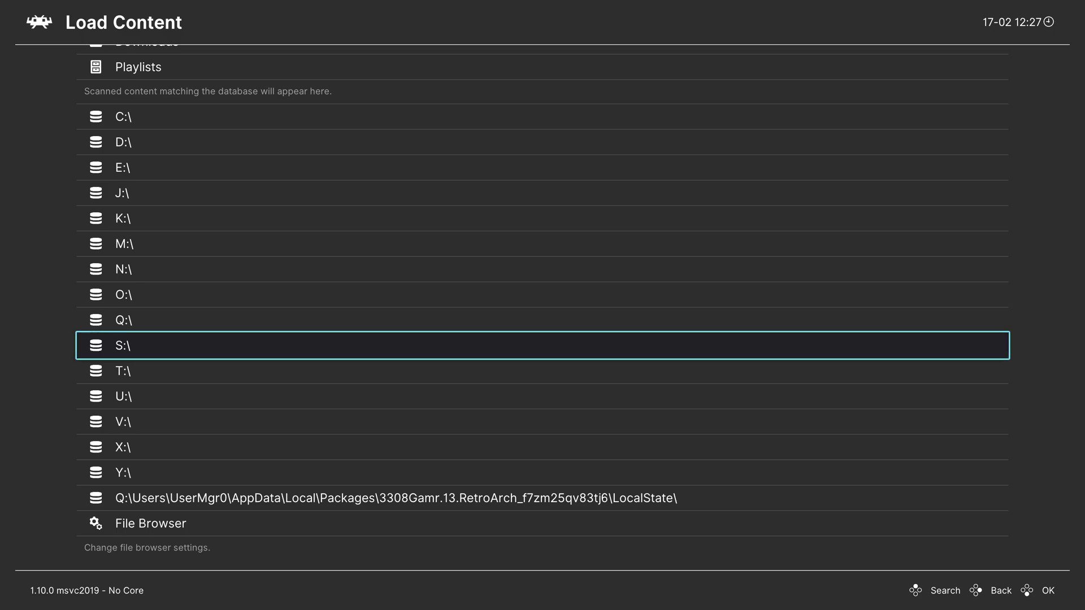
pyautogui.press('Up')
pyautogui.press('Up')
pyautogui.press('Up')
pyautogui.press('Up')
pyautogui.press('Up')
pyautogui.press('Up')
pyautogui.press('Up')
pyautogui.press('Return')
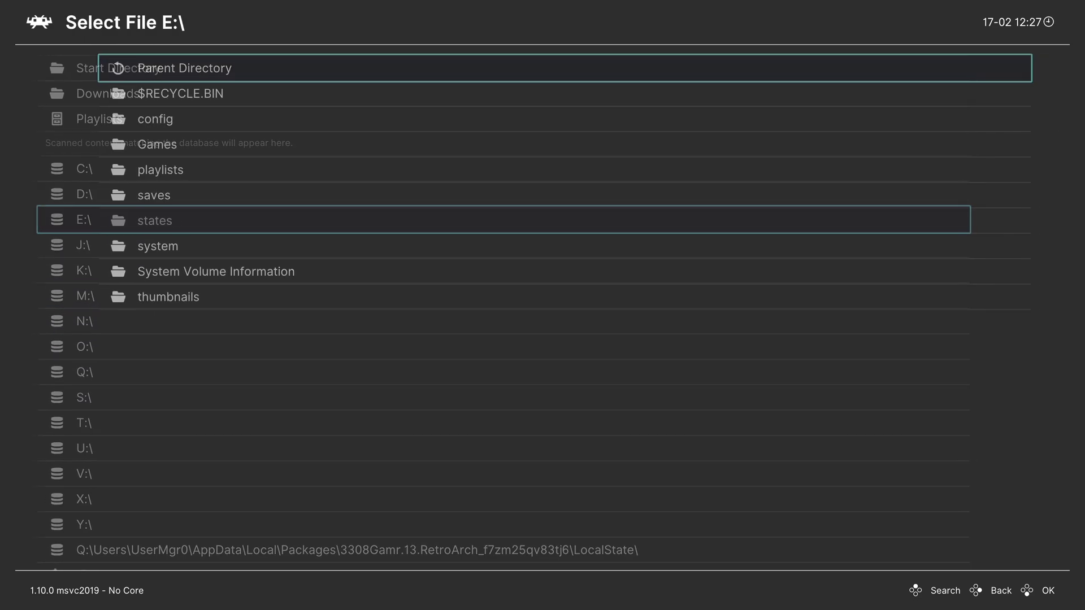
# Check the game files in E:\Games\Sega Saturn Games, then go back to the Main Menu
pyautogui.press('Down')
pyautogui.press('Down')
pyautogui.press('Down')
pyautogui.press('Return')
pyautogui.press('Down')
pyautogui.press('Down')
pyautogui.press('Down')
pyautogui.press('Down')
pyautogui.press('Down')
pyautogui.press('Down')
pyautogui.press('Down')
pyautogui.press('Down')
pyautogui.press('Down')
pyautogui.press('Down')
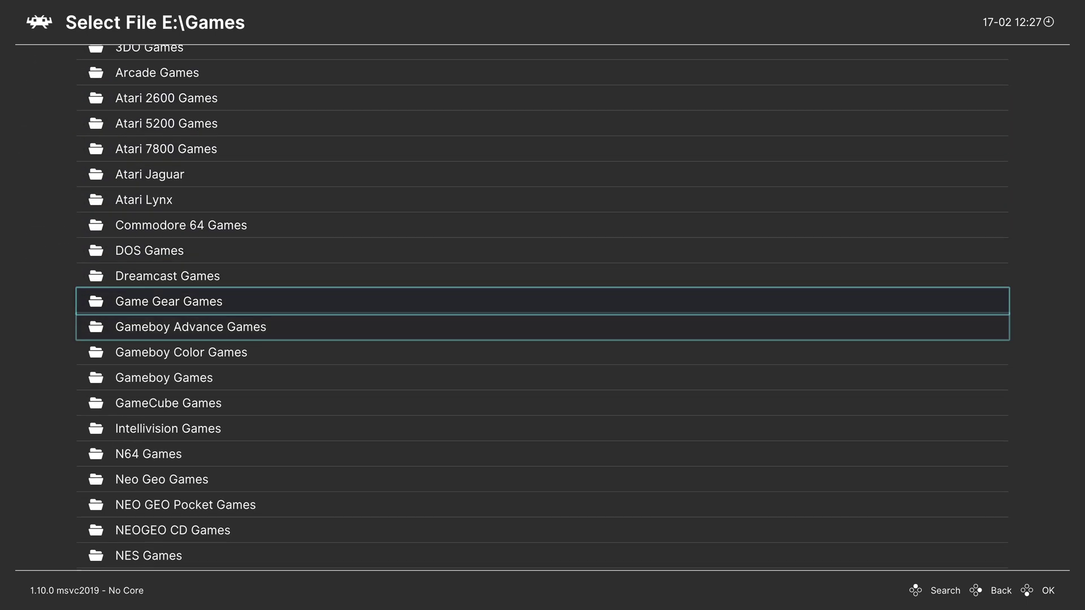
pyautogui.press('Down')
pyautogui.press('Down')
pyautogui.press('Down')
pyautogui.press('Down')
pyautogui.press('Down')
pyautogui.press('Down')
pyautogui.press('Down')
pyautogui.press('Down')
pyautogui.press('Down')
pyautogui.press('Down')
pyautogui.press('Down')
pyautogui.press('Down')
pyautogui.press('Down')
pyautogui.press('Down')
pyautogui.press('Down')
pyautogui.press('Down')
pyautogui.press('Down')
pyautogui.press('Down')
pyautogui.press('Down')
pyautogui.press('Down')
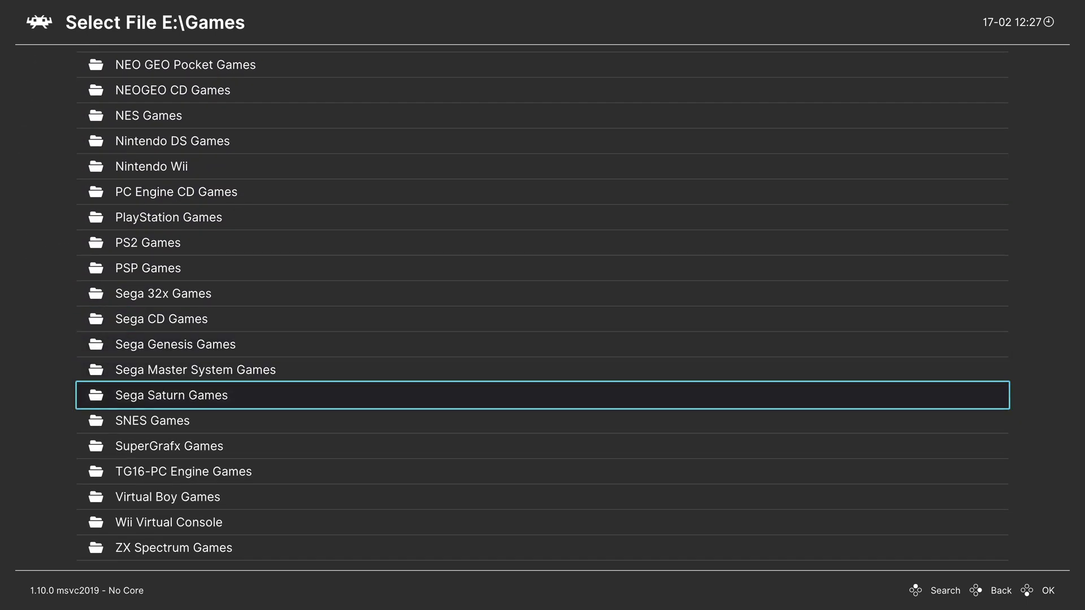
pyautogui.press('Return')
pyautogui.press('Down')
pyautogui.press('Down')
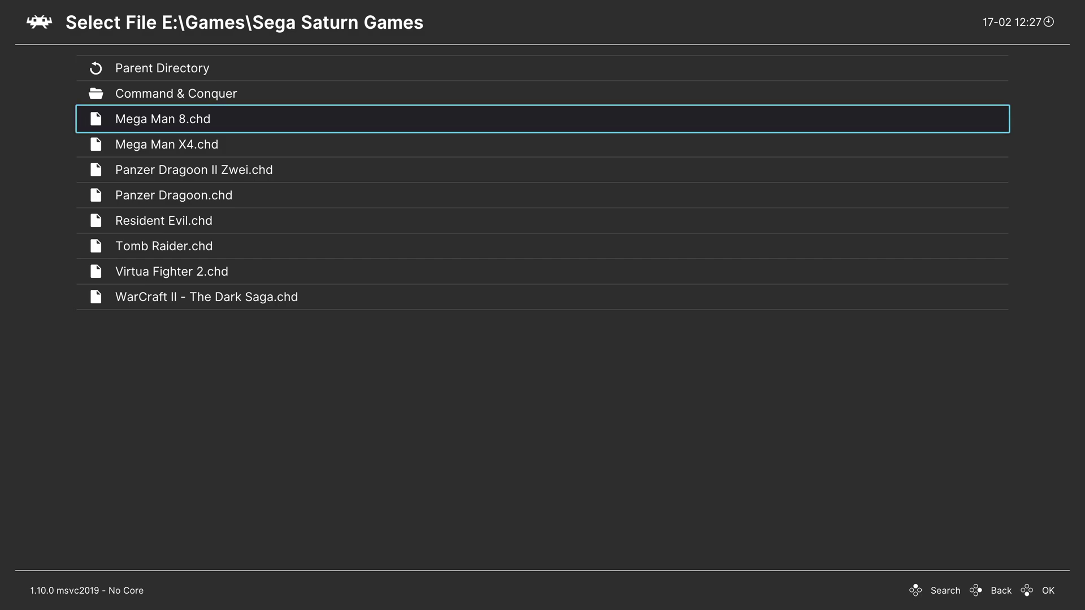
pyautogui.press('BackSpace')
pyautogui.press('BackSpace')
pyautogui.press('BackSpace')
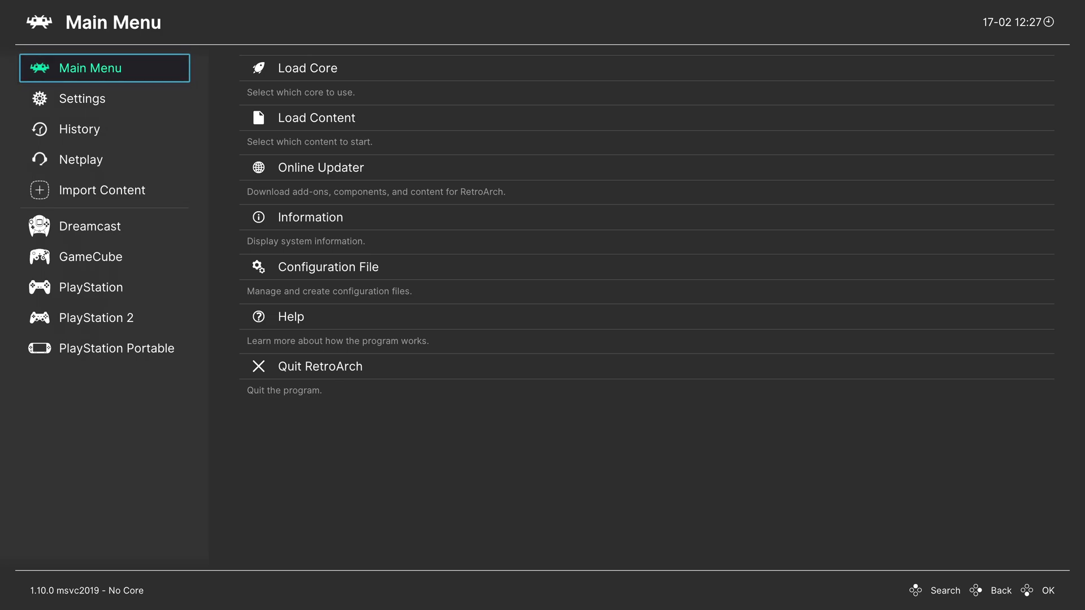
# Open the Manual Scan settings for importing content
pyautogui.press('Down')
pyautogui.press('Down')
pyautogui.press('Down')
pyautogui.press('Down')
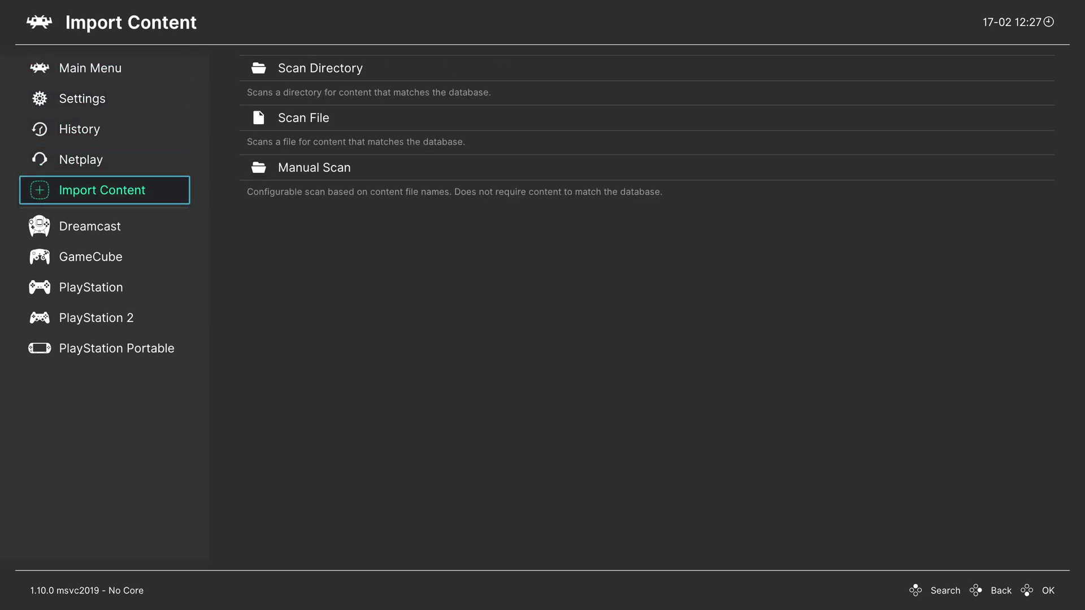
pyautogui.press('Right')
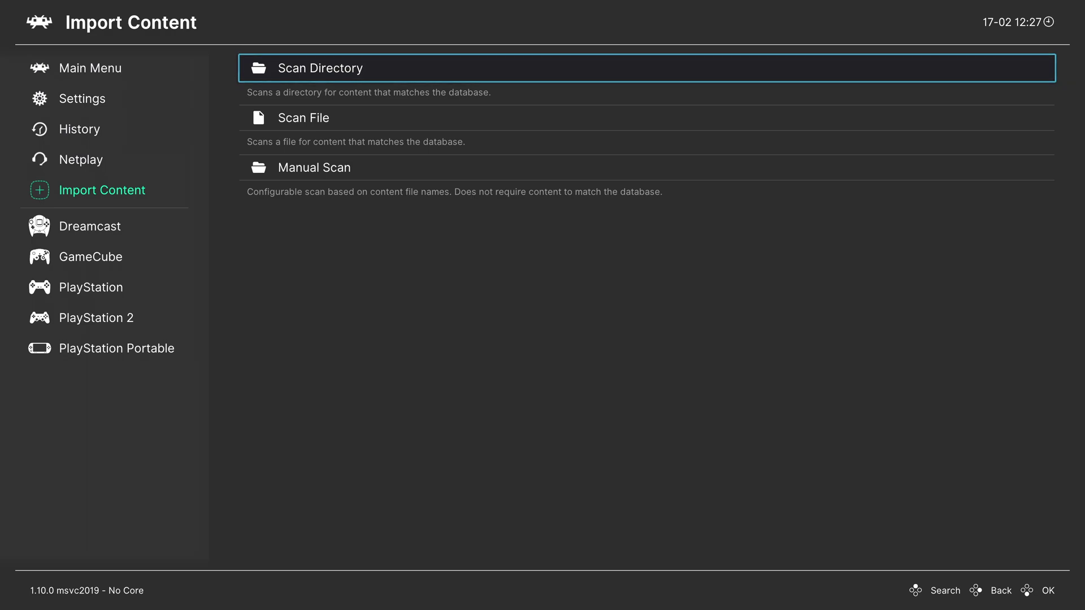
pyautogui.press('Down')
pyautogui.press('Down')
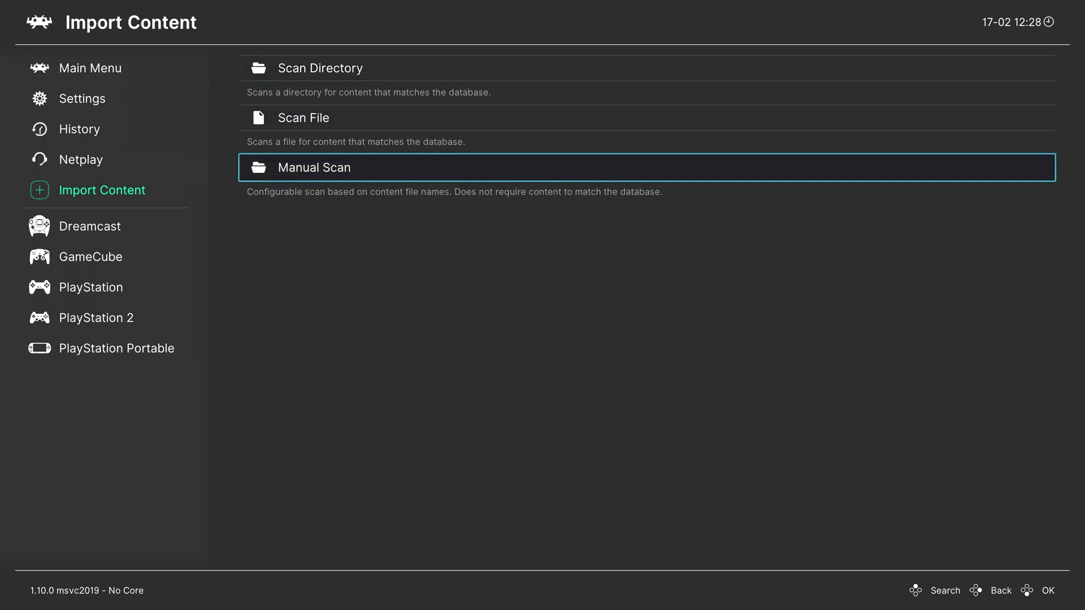
pyautogui.press('Up')
pyautogui.press('Down')
pyautogui.press('Return')
# Set the scan's content directory to E:\Games\Sega Saturn Games
pyautogui.press('Return')
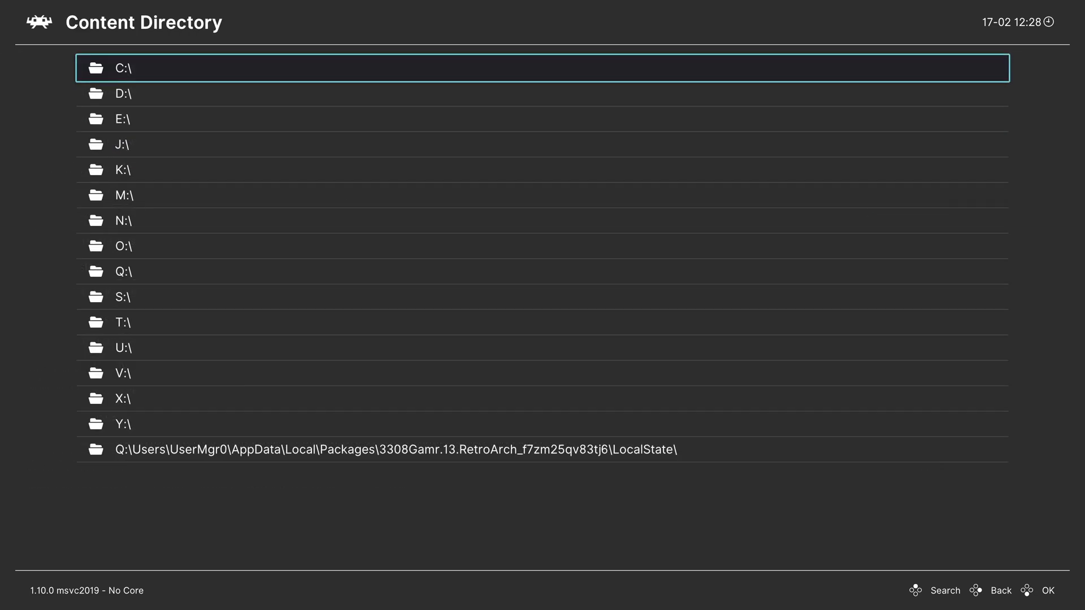
pyautogui.press('Down')
pyautogui.press('Down')
pyautogui.press('Return')
pyautogui.press('Down')
pyautogui.press('Down')
pyautogui.press('Down')
pyautogui.press('Down')
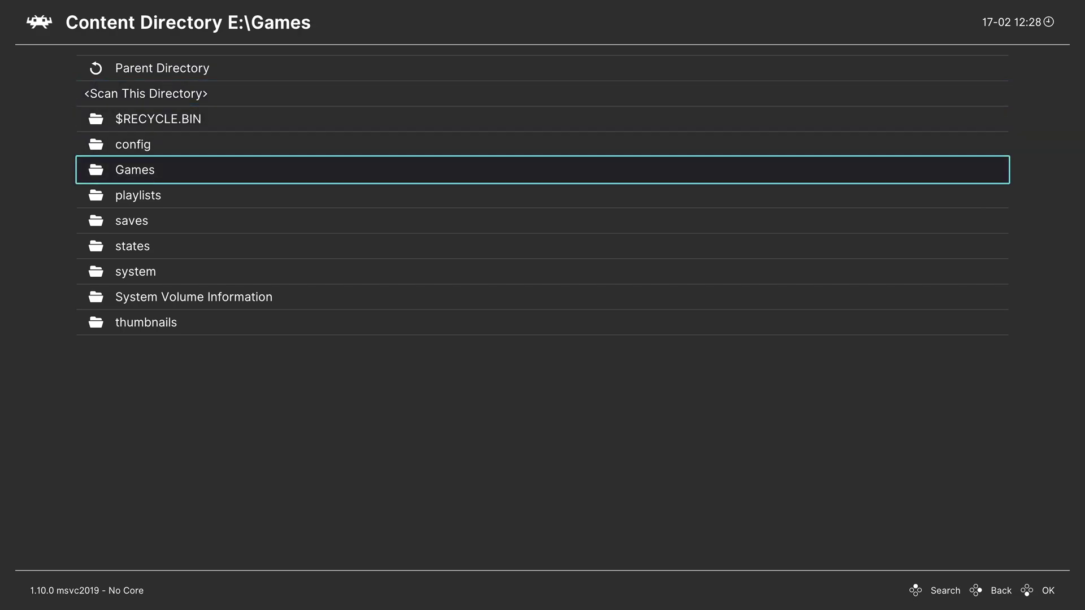
pyautogui.press('Return')
pyautogui.press('Down')
pyautogui.press('Down')
pyautogui.press('Down')
pyautogui.press('Down')
pyautogui.press('Down')
pyautogui.press('Down')
pyautogui.press('Down')
pyautogui.press('Down')
pyautogui.press('Down')
pyautogui.press('Down')
pyautogui.press('Down')
pyautogui.press('Down')
pyautogui.press('Down')
pyautogui.press('Down')
pyautogui.press('Down')
pyautogui.press('Down')
pyautogui.press('Down')
pyautogui.press('Down')
pyautogui.press('Down')
pyautogui.press('Down')
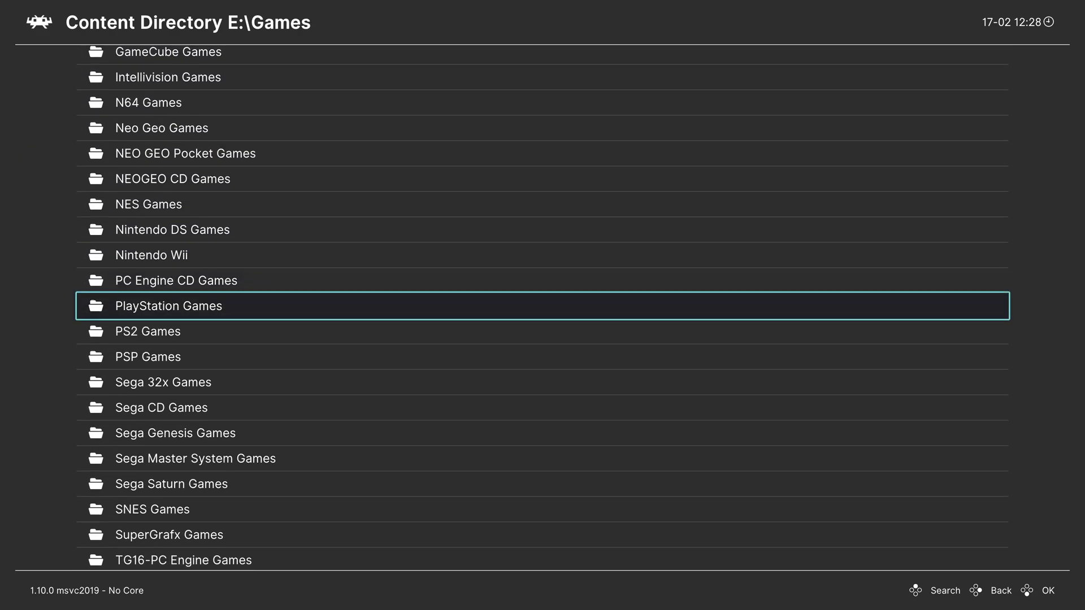
pyautogui.press('Down')
pyautogui.press('Down')
pyautogui.press('Down')
pyautogui.press('Down')
pyautogui.press('Down')
pyautogui.press('Down')
pyautogui.press('Down')
pyautogui.press('Return')
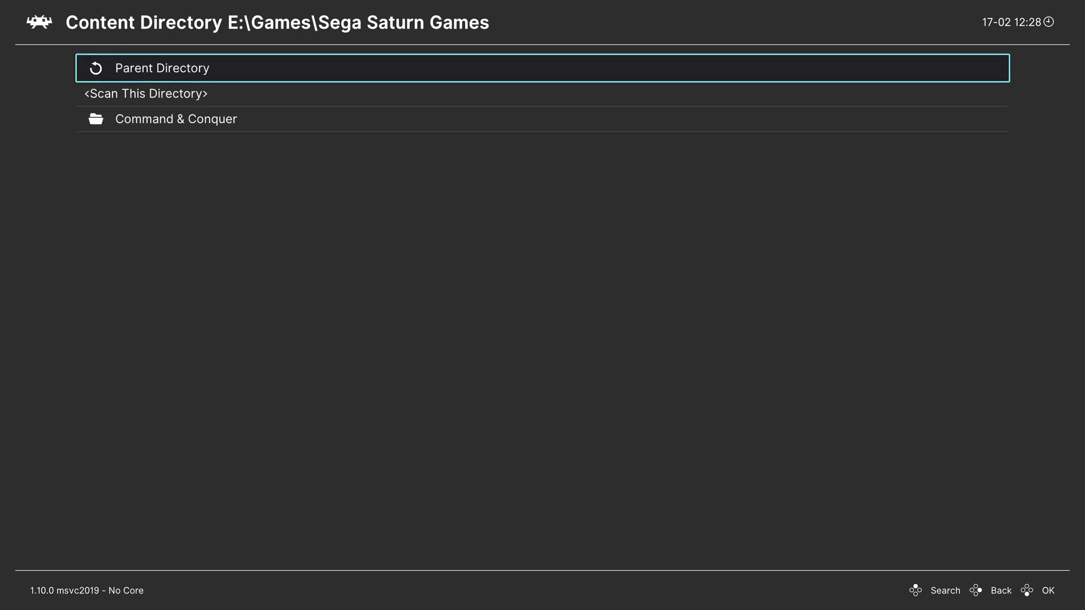
pyautogui.press('Down')
pyautogui.press('Return')
# Set the system name for the scanned content to Sega - Saturn
pyautogui.press('Down')
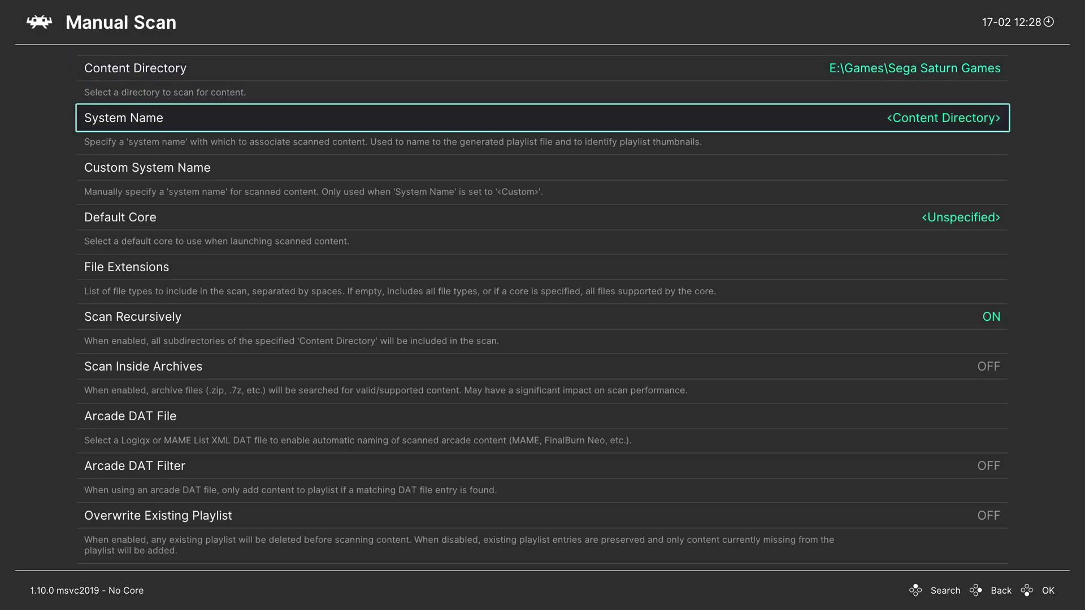
pyautogui.press('Return')
pyautogui.press('Down')
pyautogui.press('Down')
pyautogui.press('Down')
pyautogui.press('Down')
pyautogui.press('Down')
pyautogui.press('Down')
pyautogui.press('Down')
pyautogui.press('Down')
pyautogui.press('Down')
pyautogui.press('Down')
pyautogui.press('Down')
pyautogui.press('Down')
pyautogui.press('Down')
pyautogui.press('Down')
pyautogui.press('Down')
pyautogui.press('Down')
pyautogui.press('Down')
pyautogui.press('Down')
pyautogui.press('Down')
pyautogui.press('Down')
pyautogui.press('Down')
pyautogui.press('Down')
pyautogui.press('Down')
pyautogui.press('Down')
pyautogui.press('Down')
pyautogui.press('Down')
pyautogui.press('Down')
pyautogui.press('Down')
pyautogui.press('Down')
pyautogui.press('Down')
pyautogui.press('Down')
pyautogui.press('Down')
pyautogui.press('Down')
pyautogui.press('Down')
pyautogui.press('Down')
pyautogui.press('Down')
pyautogui.press('Down')
pyautogui.press('Down')
pyautogui.press('Down')
pyautogui.press('Down')
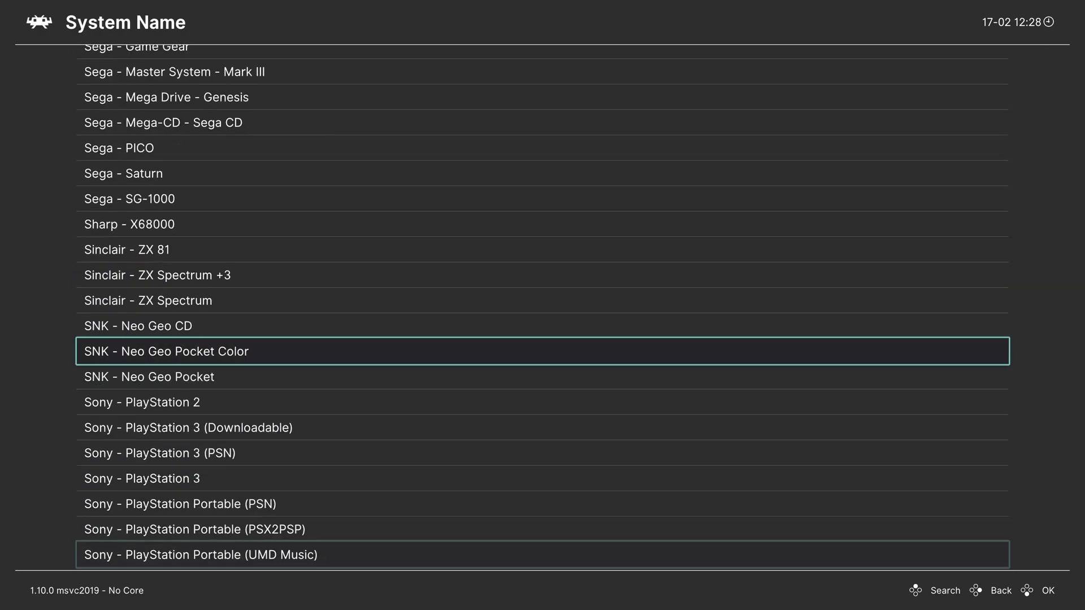
pyautogui.press('Up')
pyautogui.press('Up')
pyautogui.press('Up')
pyautogui.press('Up')
pyautogui.press('Up')
pyautogui.press('Up')
pyautogui.press('Up')
pyautogui.press('Up')
pyautogui.press('Up')
pyautogui.press('Up')
pyautogui.press('Up')
pyautogui.press('Up')
pyautogui.press('Up')
pyautogui.press('Up')
pyautogui.press('Up')
pyautogui.press('Up')
pyautogui.press('Up')
pyautogui.press('Up')
pyautogui.press('Up')
pyautogui.press('Up')
pyautogui.press('Up')
pyautogui.press('Up')
pyautogui.press('Up')
pyautogui.press('Up')
pyautogui.press('Up')
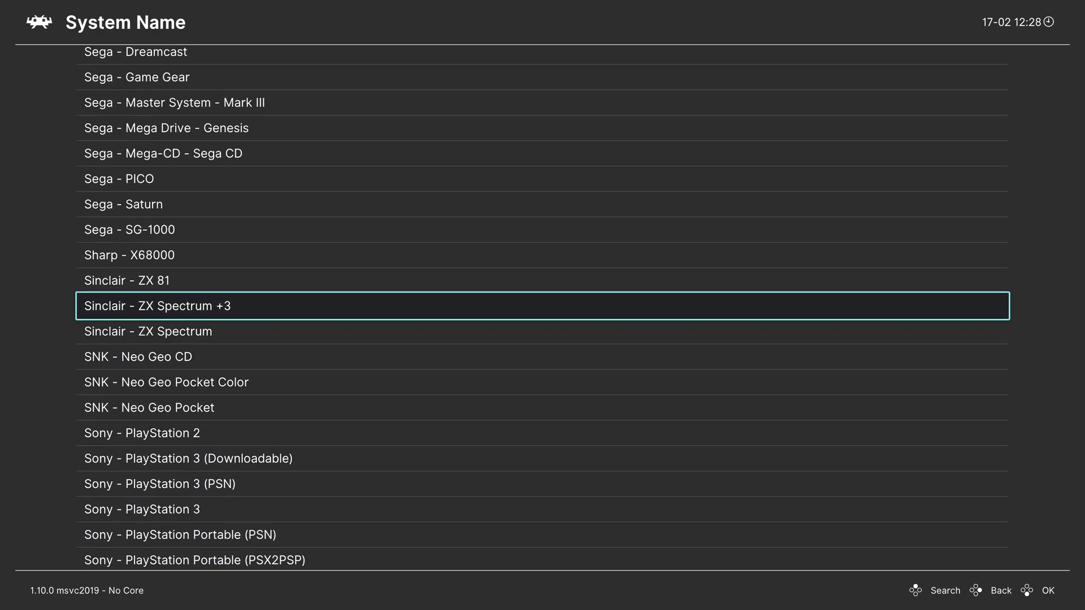
pyautogui.press('Up')
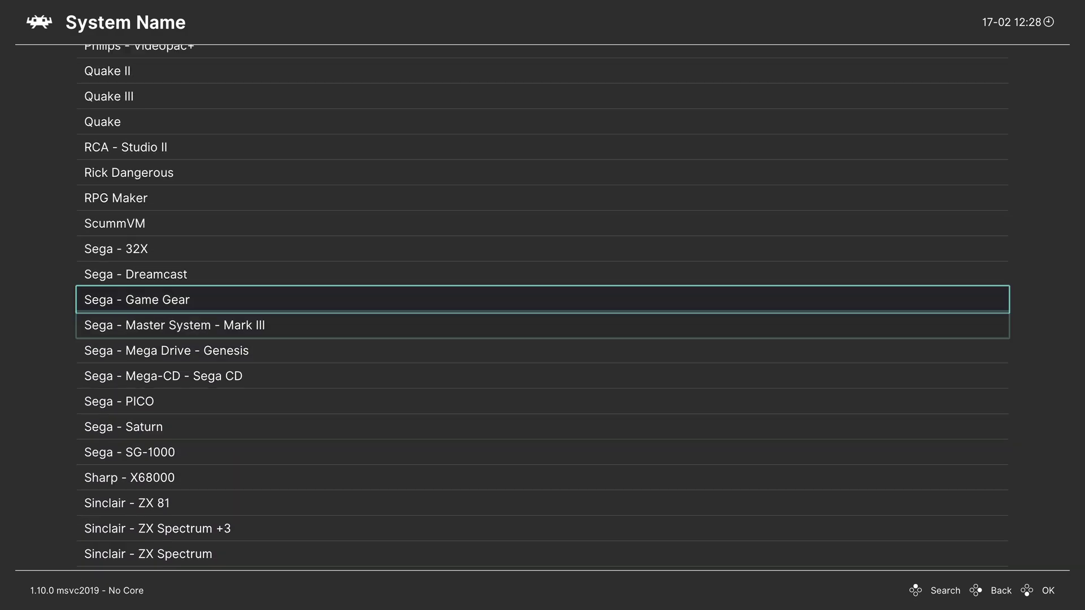
pyautogui.press('Down')
pyautogui.press('Down')
pyautogui.press('Down')
pyautogui.press('Down')
pyautogui.press('Down')
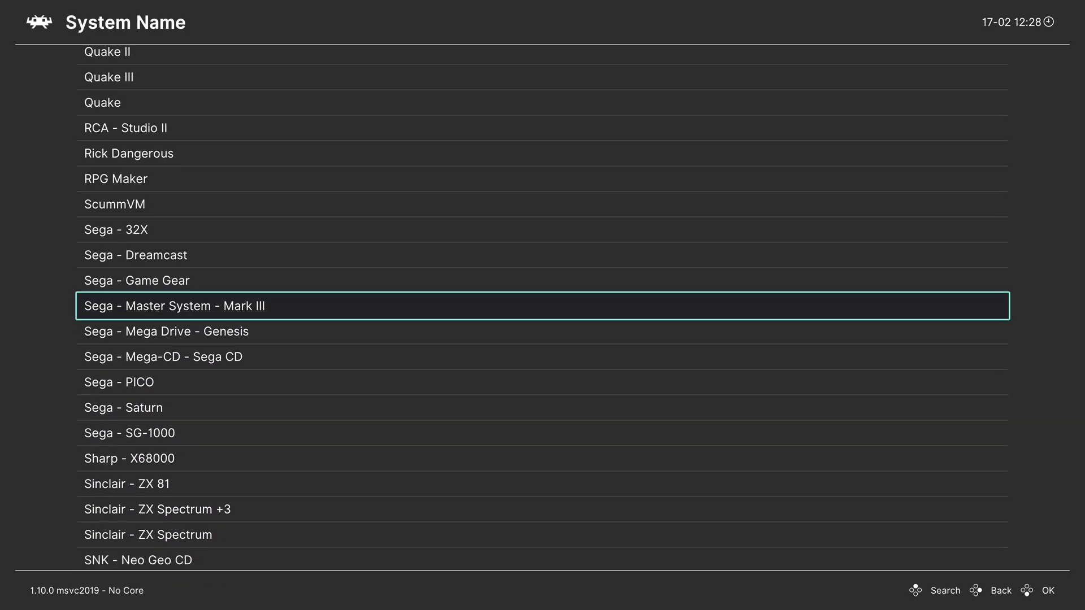
pyautogui.press('Return')
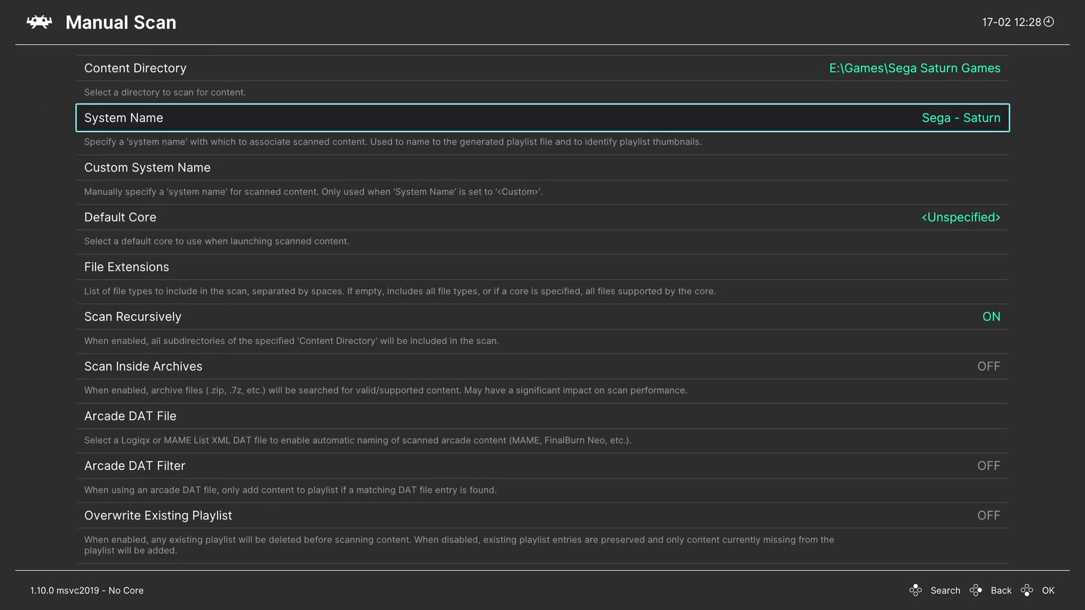
# Set the scan's default core to Sega - Saturn (Beetle Saturn)
pyautogui.press('Down')
pyautogui.press('Down')
pyautogui.press('Return')
pyautogui.press('Down')
pyautogui.press('Down')
pyautogui.press('Down')
pyautogui.press('Down')
pyautogui.press('Down')
pyautogui.press('Down')
pyautogui.press('Down')
pyautogui.press('Down')
pyautogui.press('Down')
pyautogui.press('Down')
pyautogui.press('Down')
pyautogui.press('Down')
pyautogui.press('Down')
pyautogui.press('Down')
pyautogui.press('Down')
pyautogui.press('Down')
pyautogui.press('Down')
pyautogui.press('Down')
pyautogui.press('Down')
pyautogui.press('Down')
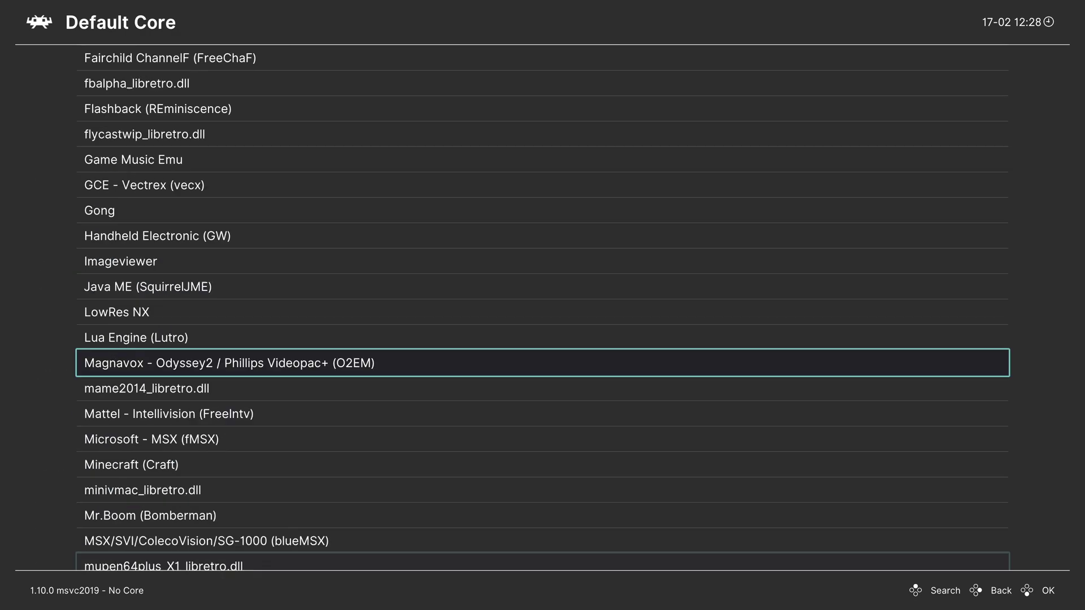
pyautogui.press('Down')
pyautogui.press('Down')
pyautogui.press('Down')
pyautogui.press('Down')
pyautogui.press('Down')
pyautogui.press('Down')
pyautogui.press('Down')
pyautogui.press('Down')
pyautogui.press('Down')
pyautogui.press('Down')
pyautogui.press('Down')
pyautogui.press('Down')
pyautogui.press('Down')
pyautogui.press('Down')
pyautogui.press('Down')
pyautogui.press('Down')
pyautogui.press('Down')
pyautogui.press('Down')
pyautogui.press('Down')
pyautogui.press('Down')
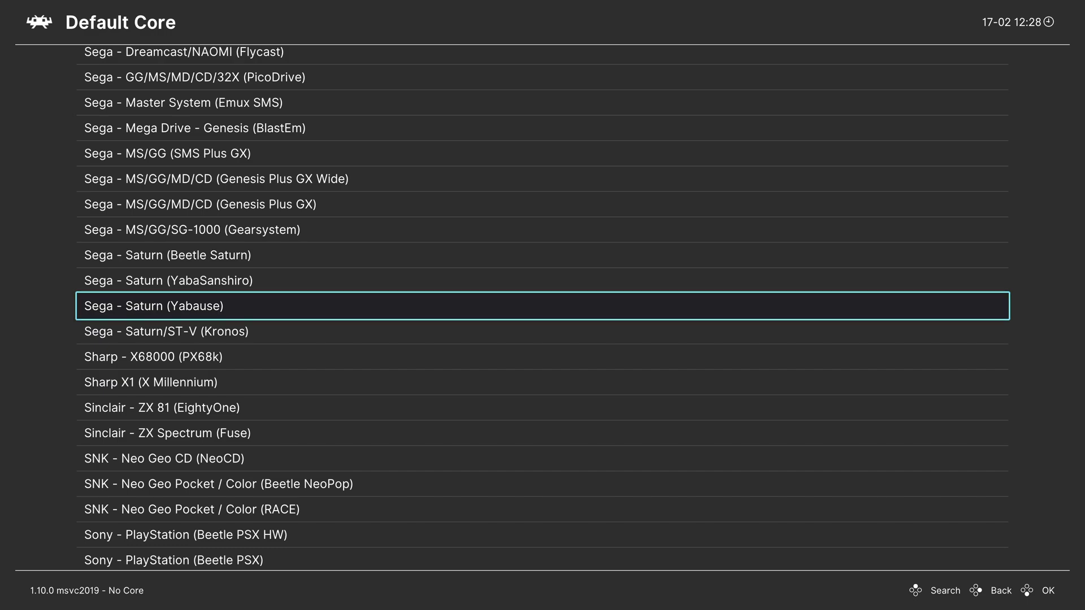
pyautogui.press('Up')
pyautogui.press('Up')
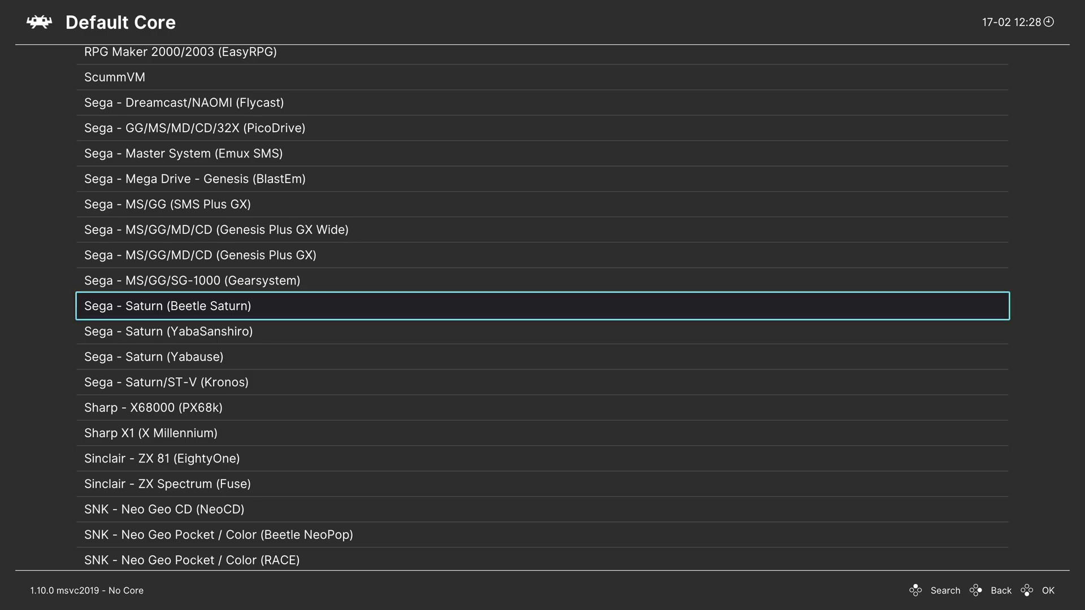
pyautogui.press('Down')
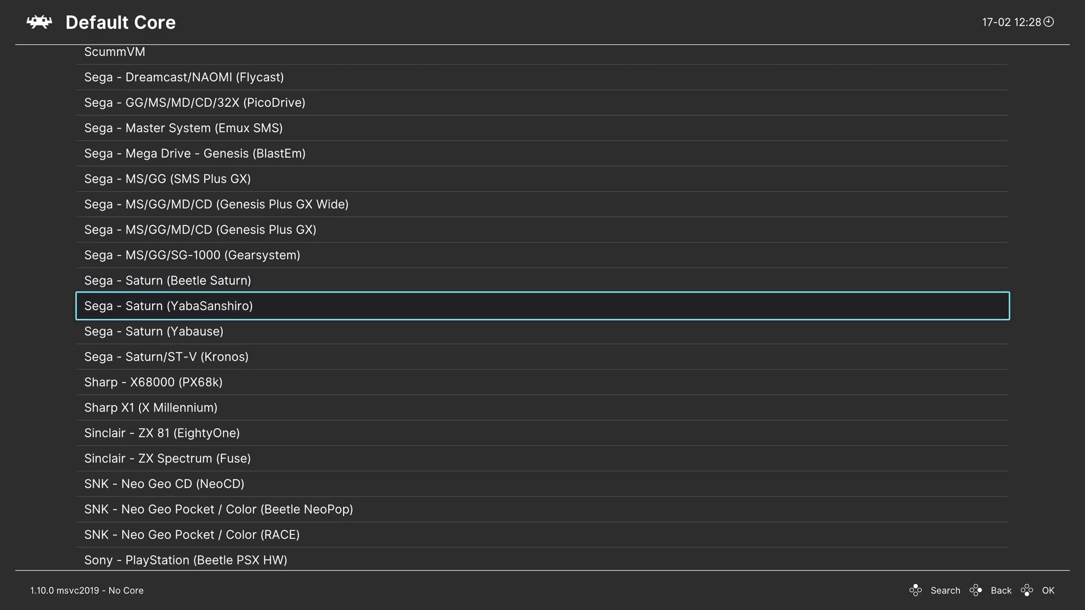
pyautogui.press('Down')
pyautogui.press('Up')
pyautogui.press('Up')
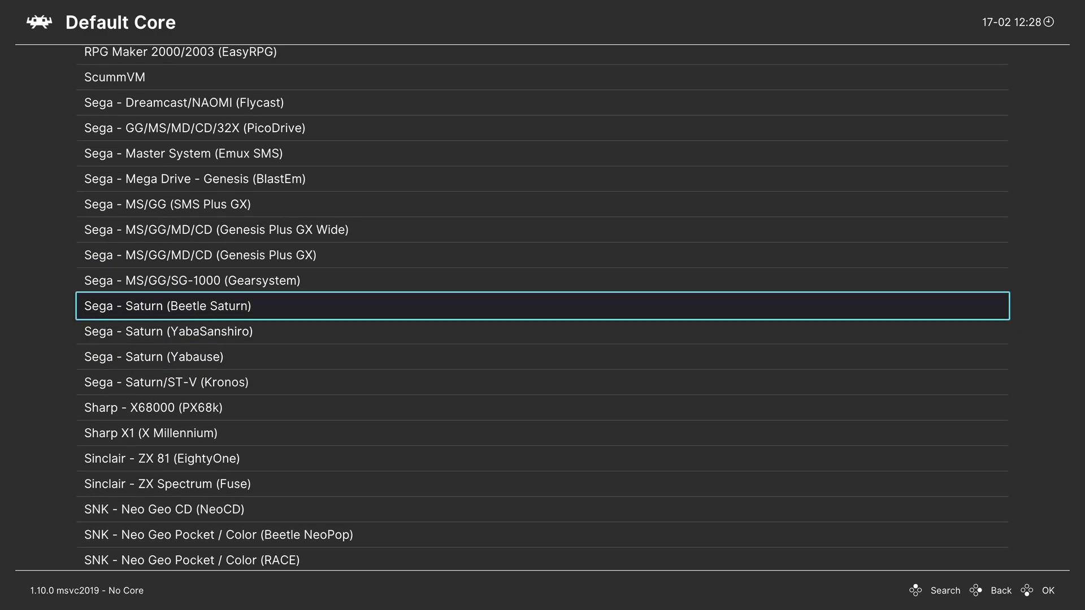
pyautogui.press('Return')
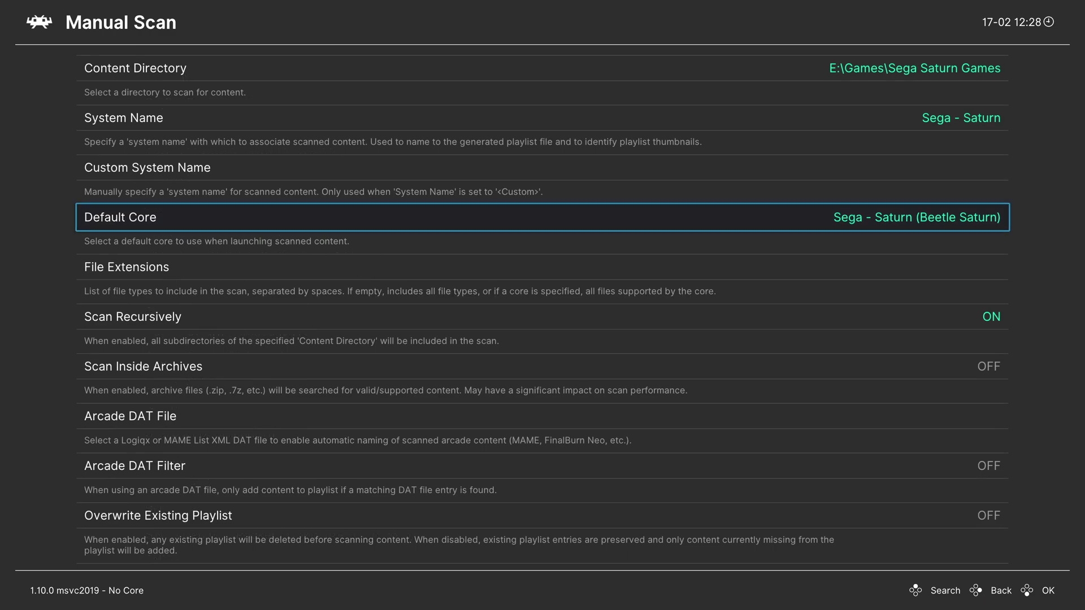
# Review the remaining scan options, switching Scan Recursively off and back on
pyautogui.press('Down')
pyautogui.press('Down')
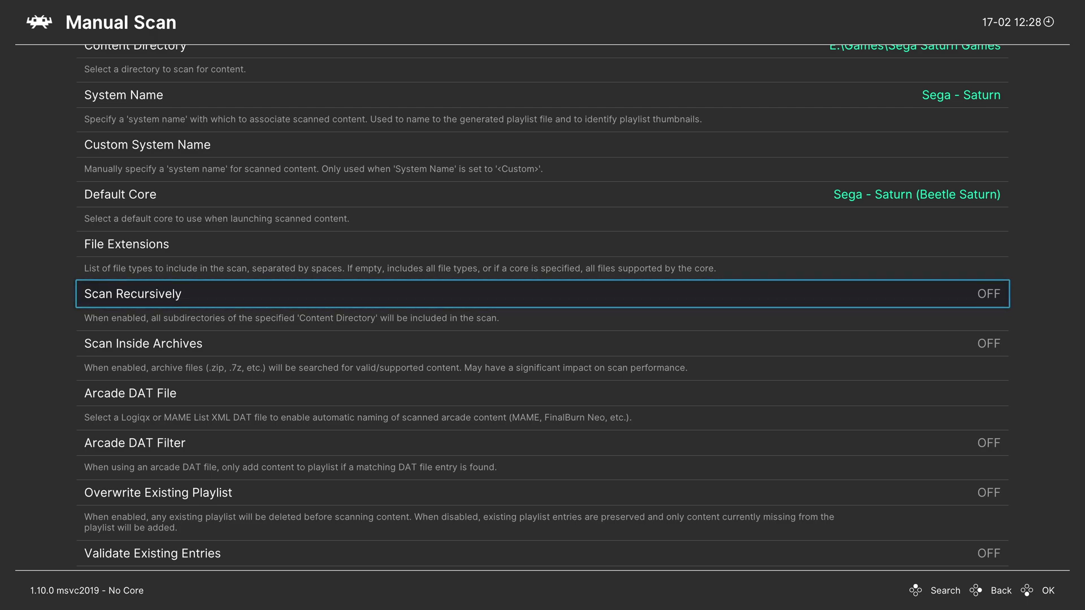
pyautogui.press('Down')
pyautogui.press('Down')
pyautogui.press('Down')
pyautogui.press('Down')
pyautogui.press('Down')
pyautogui.press('Down')
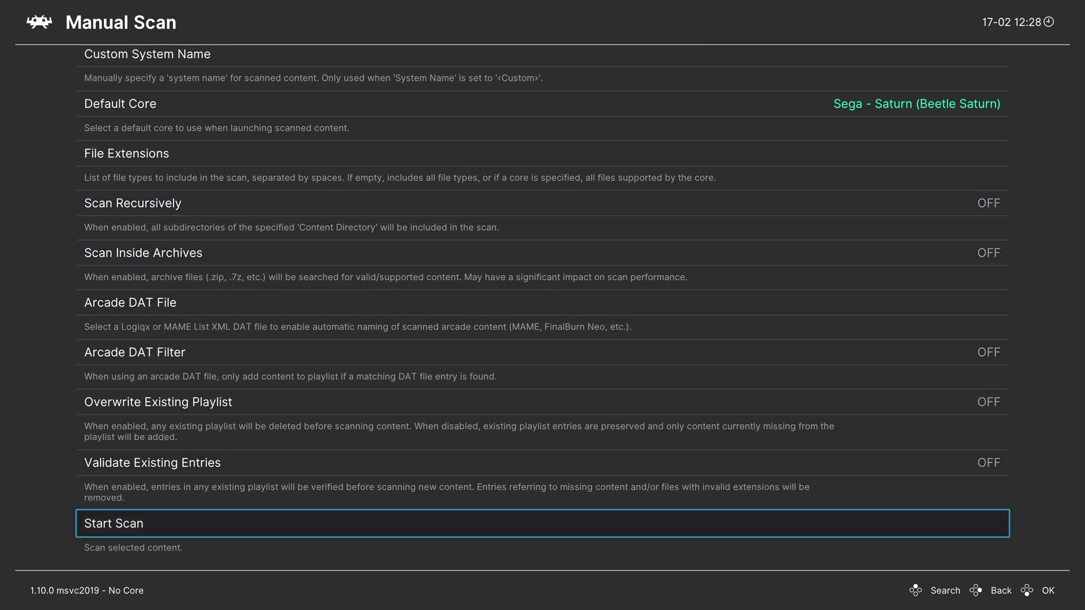
pyautogui.press('Return')
pyautogui.press('Up')
pyautogui.press('Up')
pyautogui.press('Up')
pyautogui.press('Up')
pyautogui.press('Up')
pyautogui.press('Up')
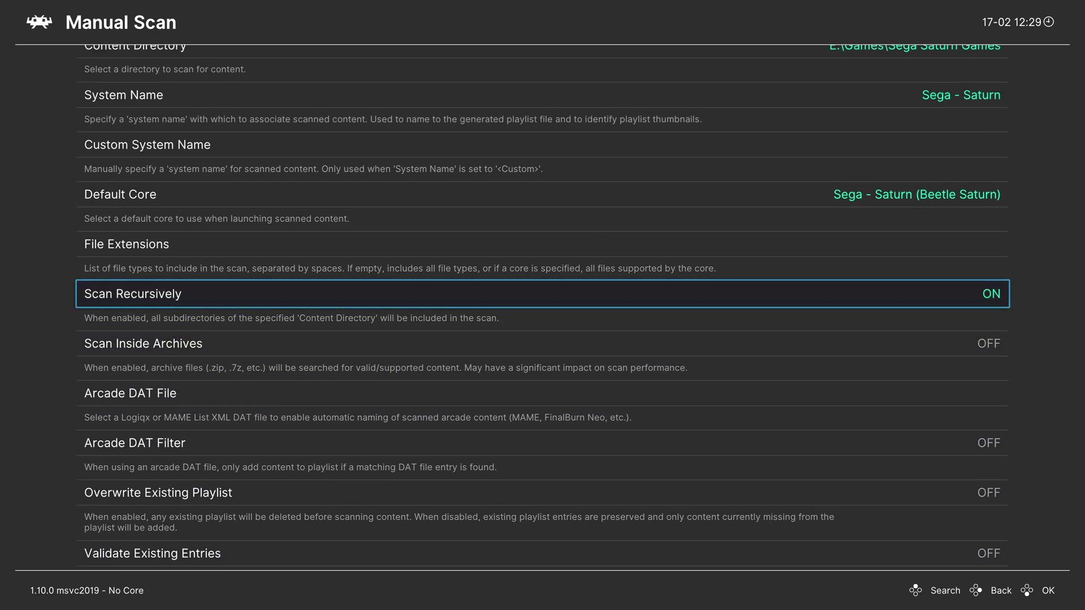
# Set the file extensions to include in the scan to m3u
pyautogui.press('Up')
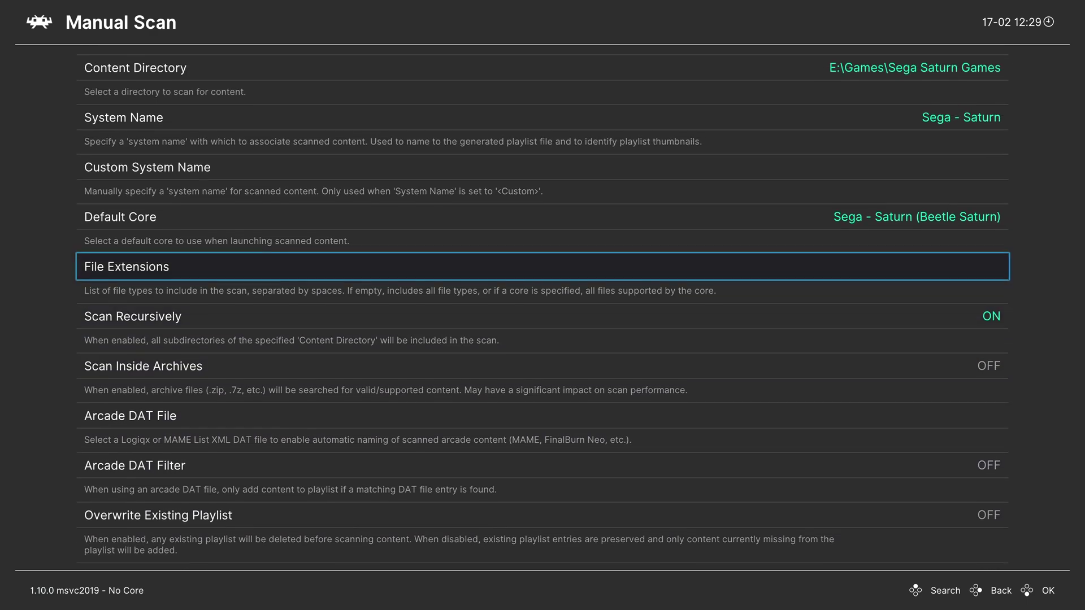
pyautogui.press('Return')
pyautogui.press('Right')
pyautogui.press('Right')
pyautogui.press('Right')
pyautogui.press('Right')
pyautogui.press('Right')
pyautogui.press('Right')
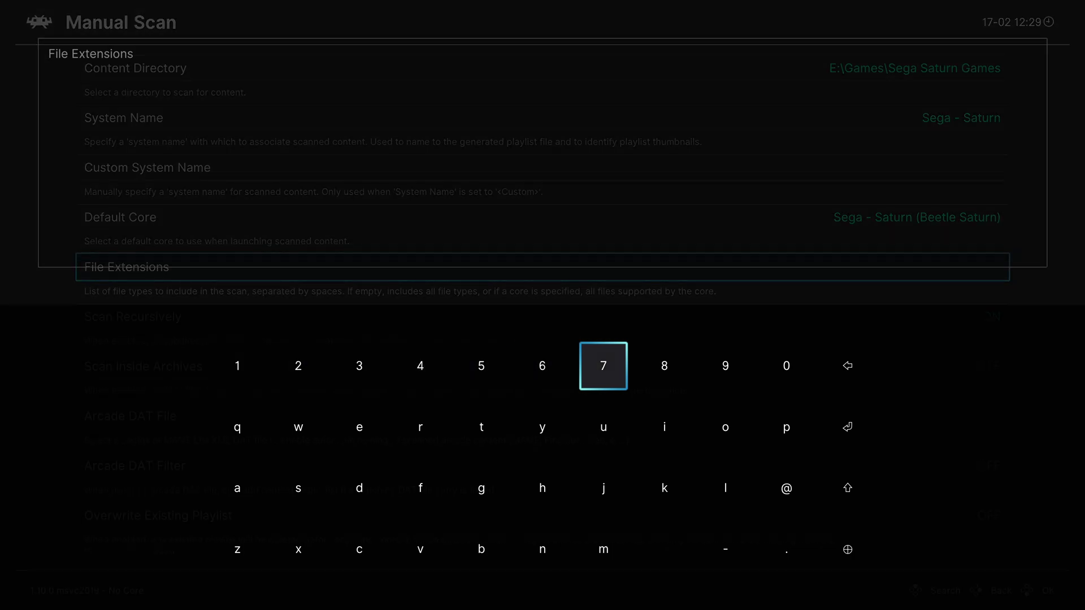
pyautogui.press('Down')
pyautogui.press('Down')
pyautogui.press('Down')
pyautogui.press('Return')
pyautogui.press('Up')
pyautogui.press('Up')
pyautogui.press('Up')
pyautogui.press('Left')
pyautogui.press('Left')
pyautogui.press('Left')
pyautogui.press('Left')
pyautogui.press('Return')
pyautogui.press('Down')
pyautogui.press('Right')
pyautogui.press('Right')
pyautogui.press('Right')
pyautogui.press('Right')
pyautogui.press('Return')
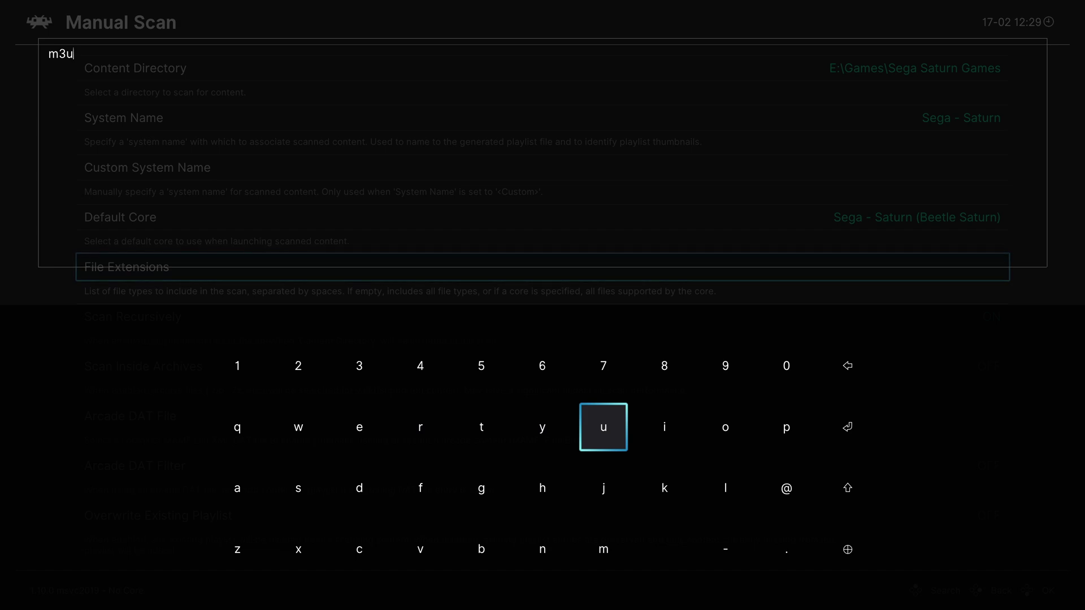
pyautogui.press('Return')
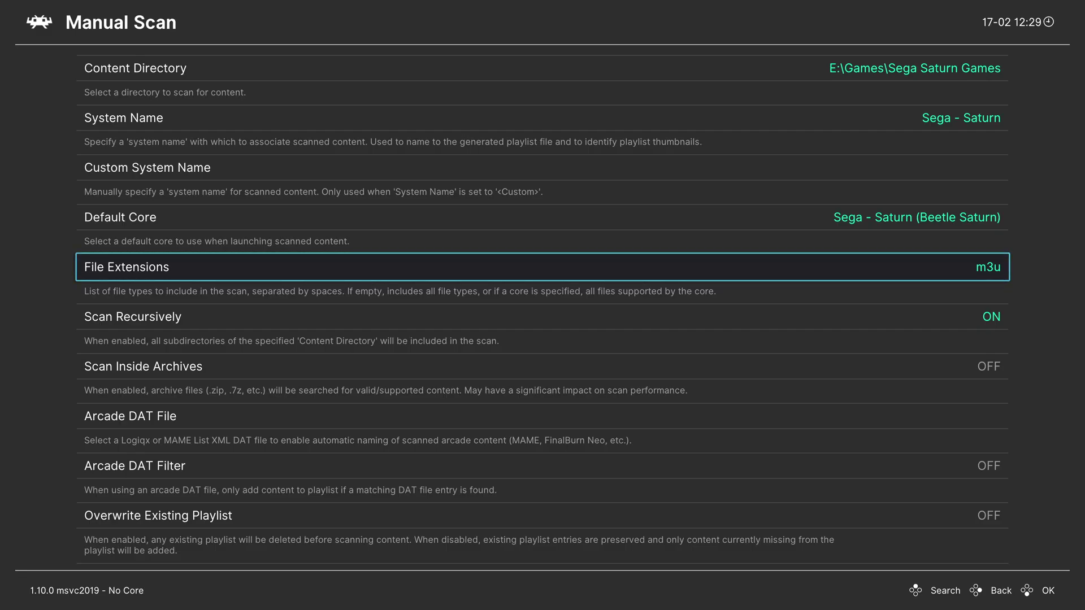
# Start the manual scan of the Saturn games with the configured settings
pyautogui.press('Down')
pyautogui.press('Up')
pyautogui.press('Up')
pyautogui.press('Up')
pyautogui.press('Up')
pyautogui.press('Up')
pyautogui.press('Up')
pyautogui.press('Return')
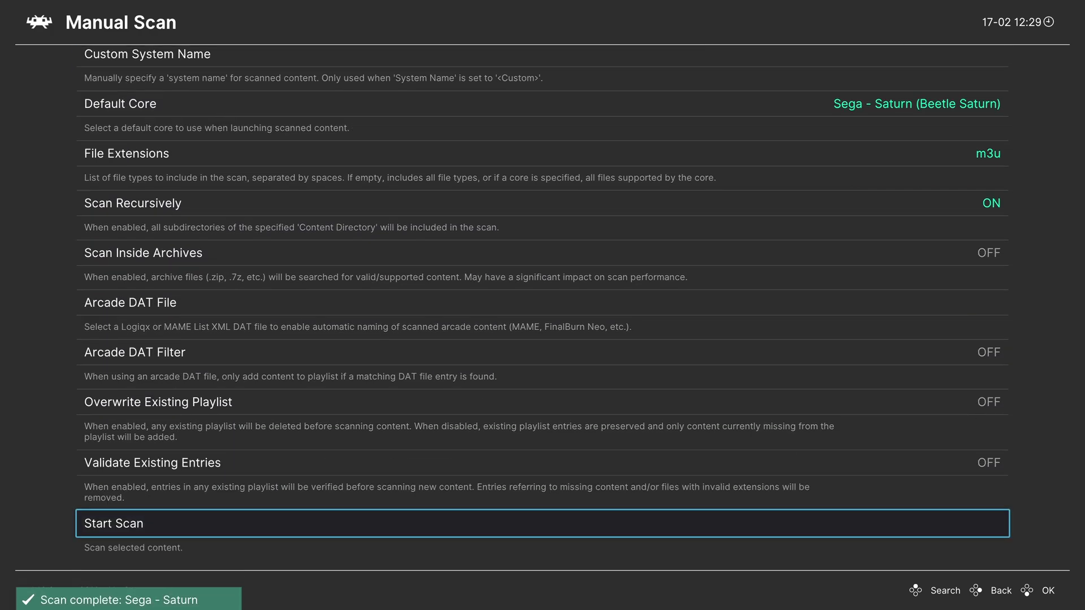
# Leave the scan settings and open the Saturn playlist's game entries
pyautogui.press('BackSpace')
pyautogui.press('Left')
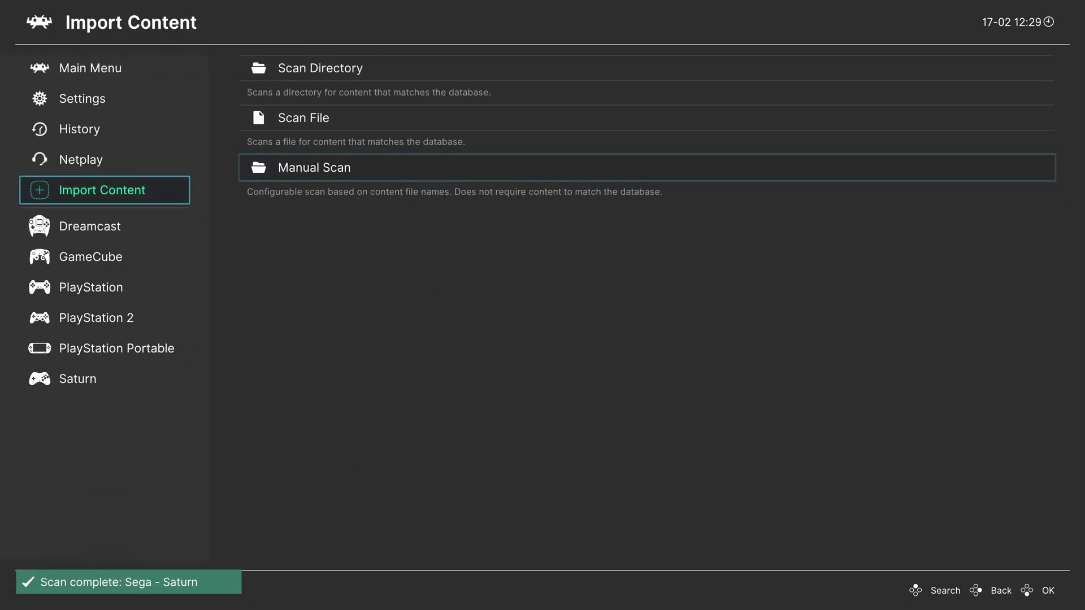
pyautogui.press('Down')
pyautogui.press('Down')
pyautogui.press('Down')
pyautogui.press('Down')
pyautogui.press('Down')
pyautogui.press('Down')
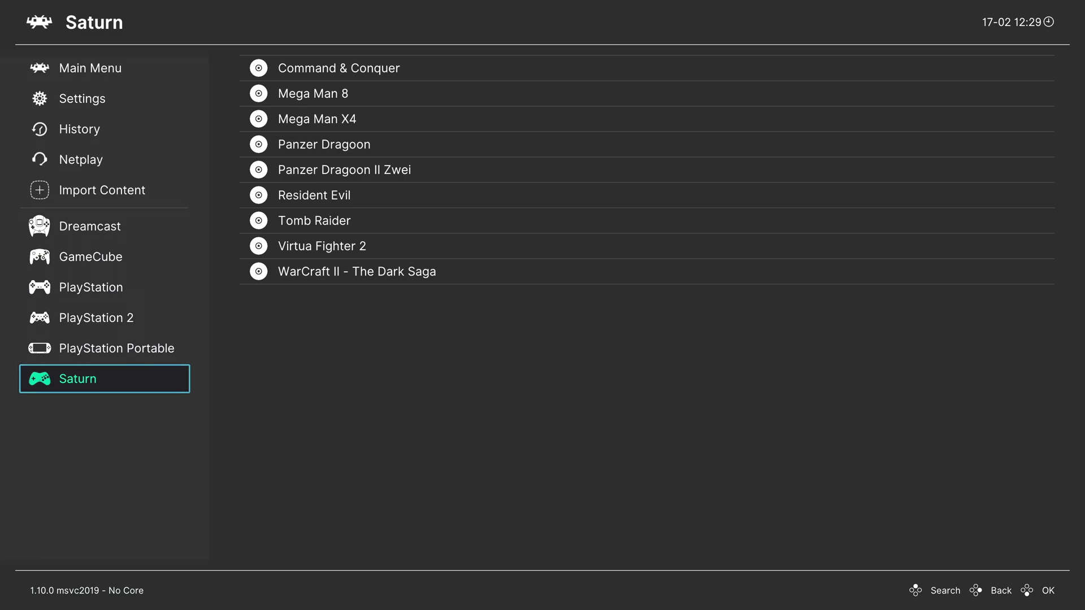
pyautogui.press('Right')
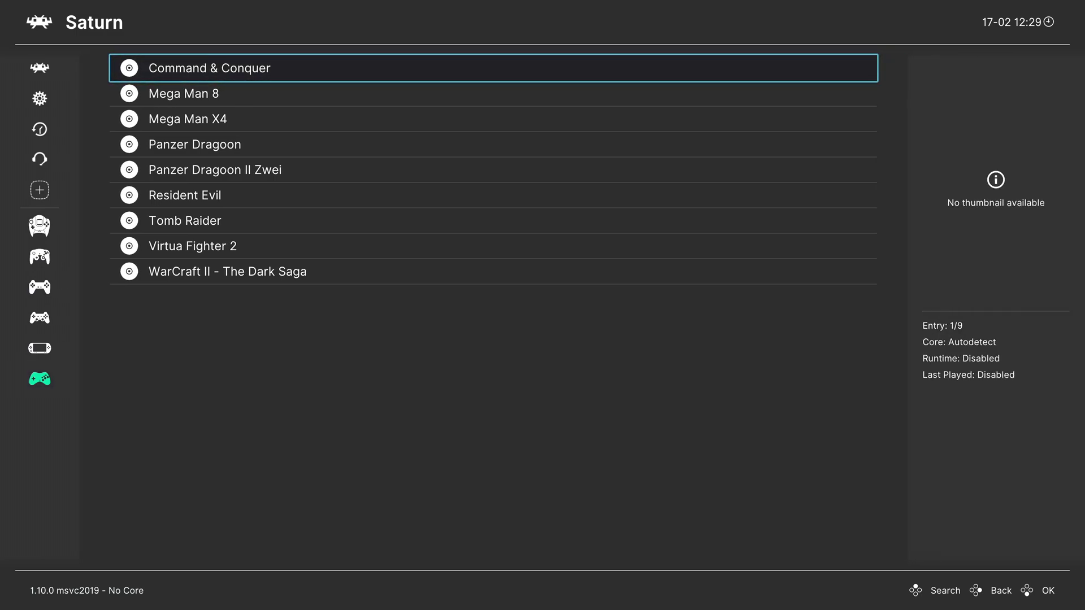
# Browse the game entries in the Saturn playlist to check the imported titles
pyautogui.press('Down')
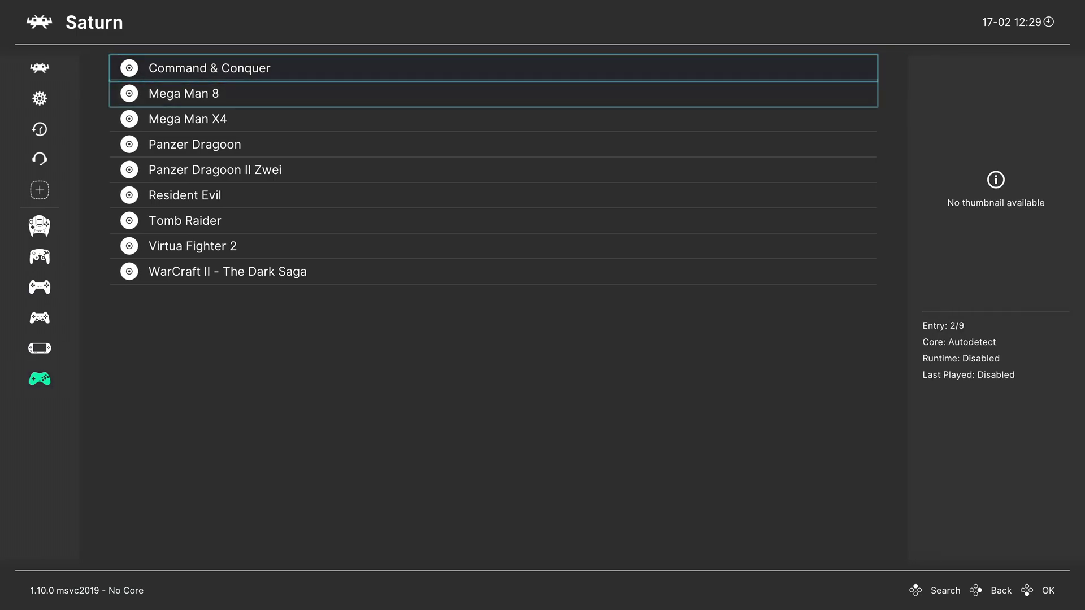
pyautogui.press('Down')
pyautogui.press('Down')
pyautogui.press('Down')
pyautogui.press('Down')
pyautogui.press('Down')
pyautogui.press('Down')
pyautogui.press('Down')
pyautogui.press('Down')
pyautogui.press('Down')
pyautogui.press('Down')
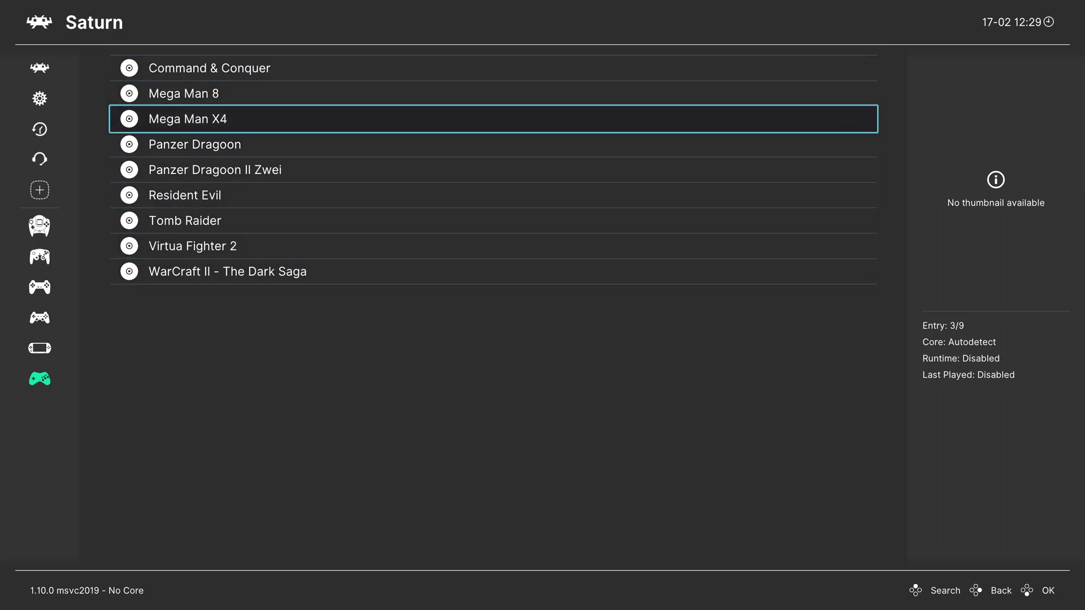
pyautogui.press('Down')
pyautogui.press('Down')
pyautogui.press('Down')
pyautogui.press('Down')
pyautogui.press('Down')
pyautogui.press('Down')
pyautogui.press('Down')
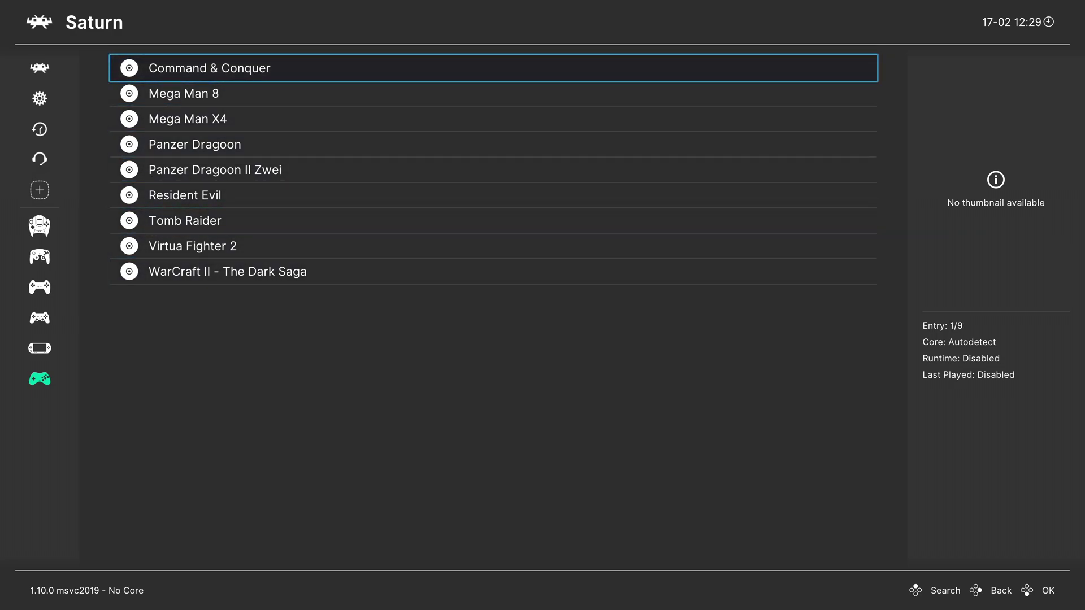
# Run Command & Conquer from the Saturn playlist
pyautogui.press('Return')
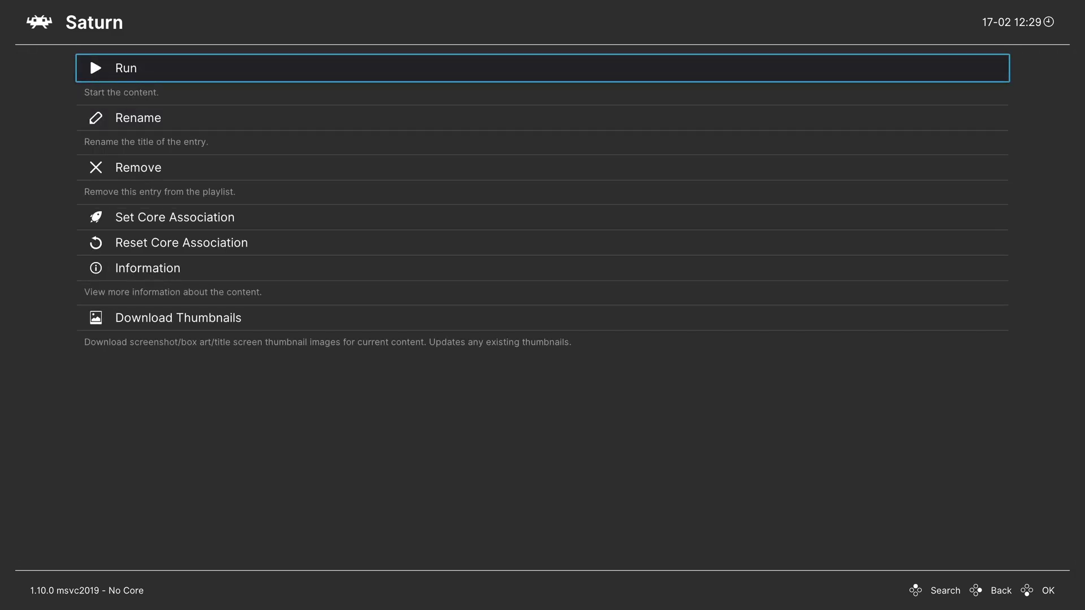
pyautogui.press('Return')
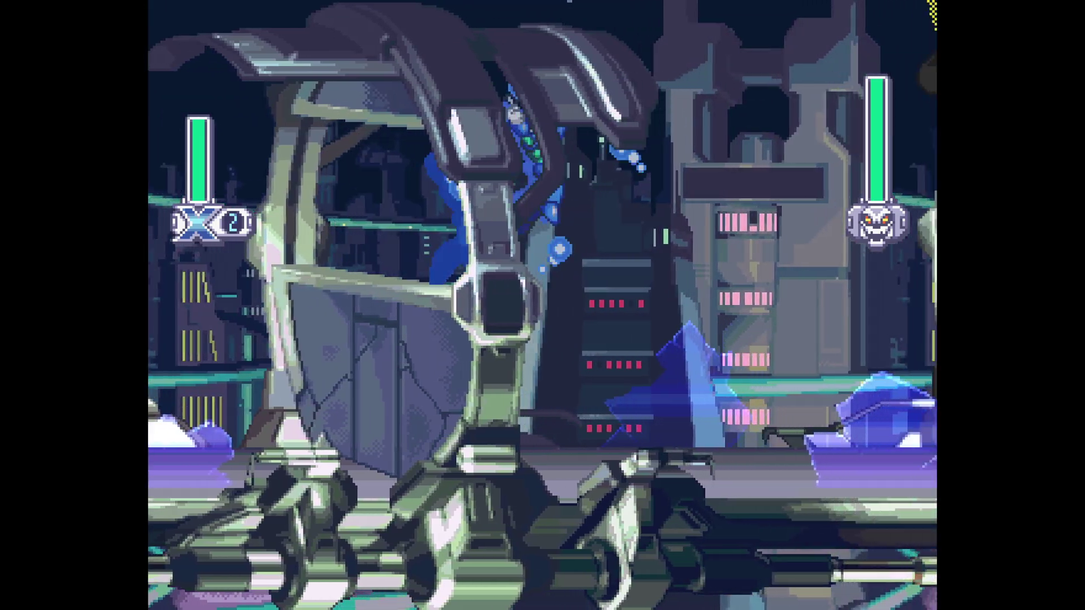
# Pause the running Mega Man game and open the Controls settings in the Quick Menu
pyautogui.press('Return')
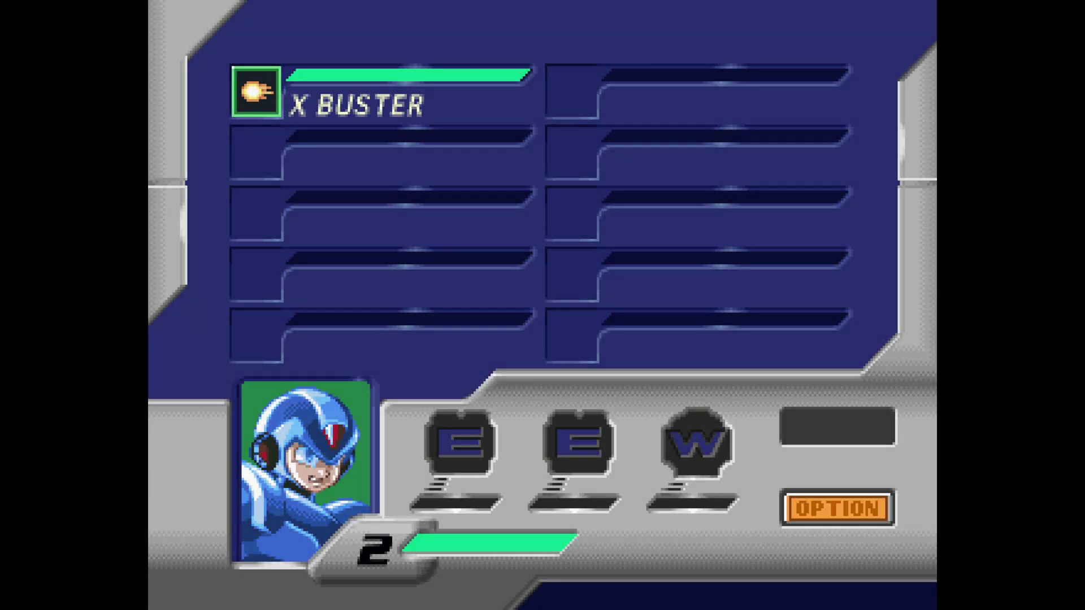
pyautogui.press('F1')
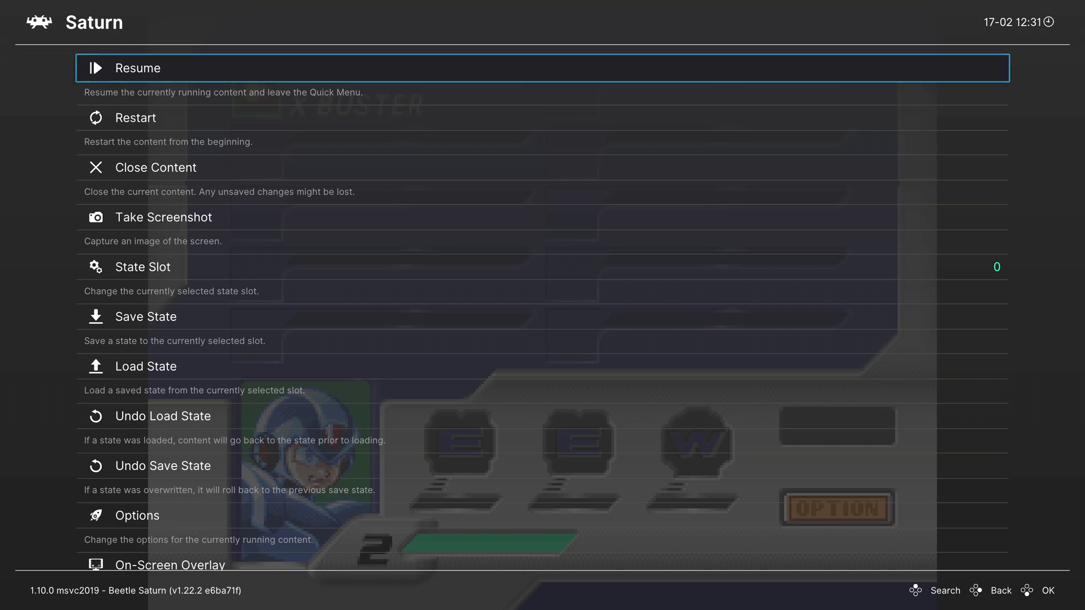
pyautogui.press('Down')
pyautogui.press('Down')
pyautogui.press('Down')
pyautogui.press('Down')
pyautogui.press('Down')
pyautogui.press('Down')
pyautogui.press('Down')
pyautogui.press('Down')
pyautogui.press('Down')
pyautogui.press('Down')
pyautogui.press('Down')
pyautogui.press('Down')
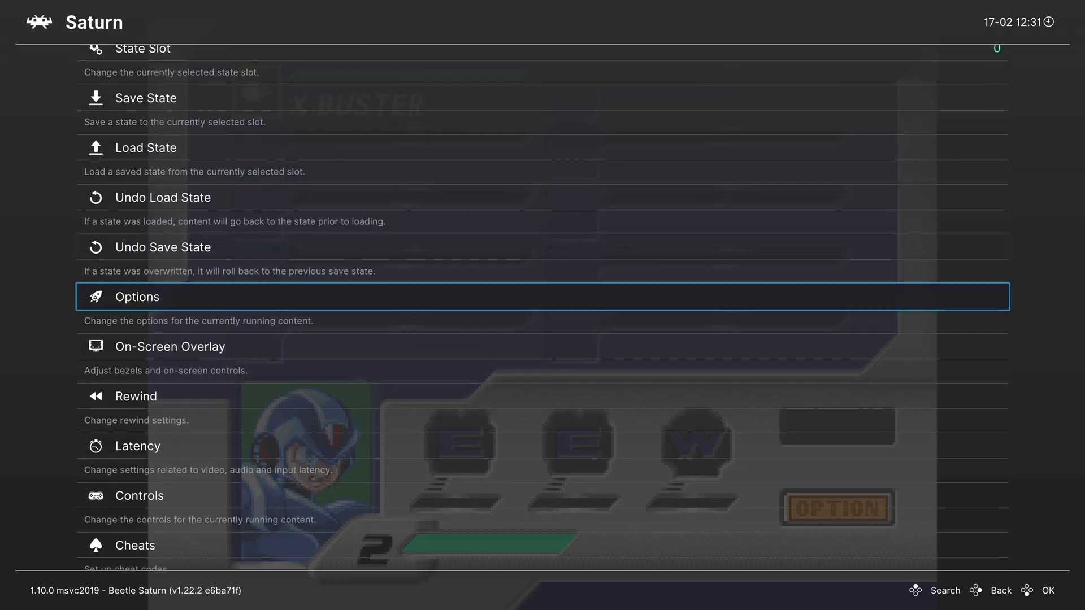
pyautogui.press('Down')
pyautogui.press('Return')
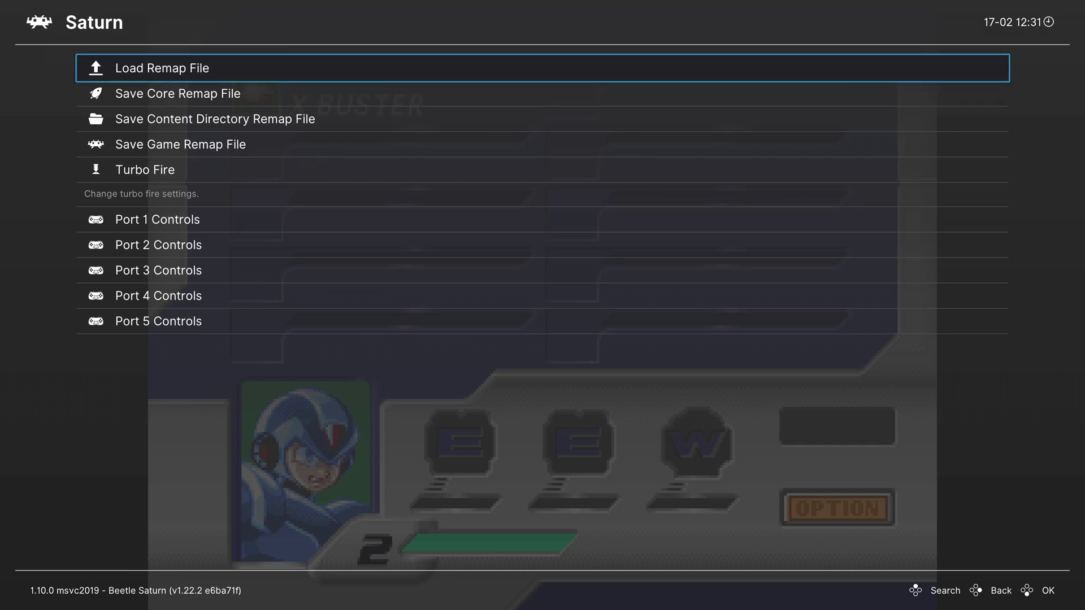
# Examine the Port 1 Controls mappings and the available device types such as 3D Control Pad, then return to the remap options
pyautogui.press('Down')
pyautogui.press('Down')
pyautogui.press('Down')
pyautogui.press('Down')
pyautogui.press('Down')
pyautogui.press('Return')
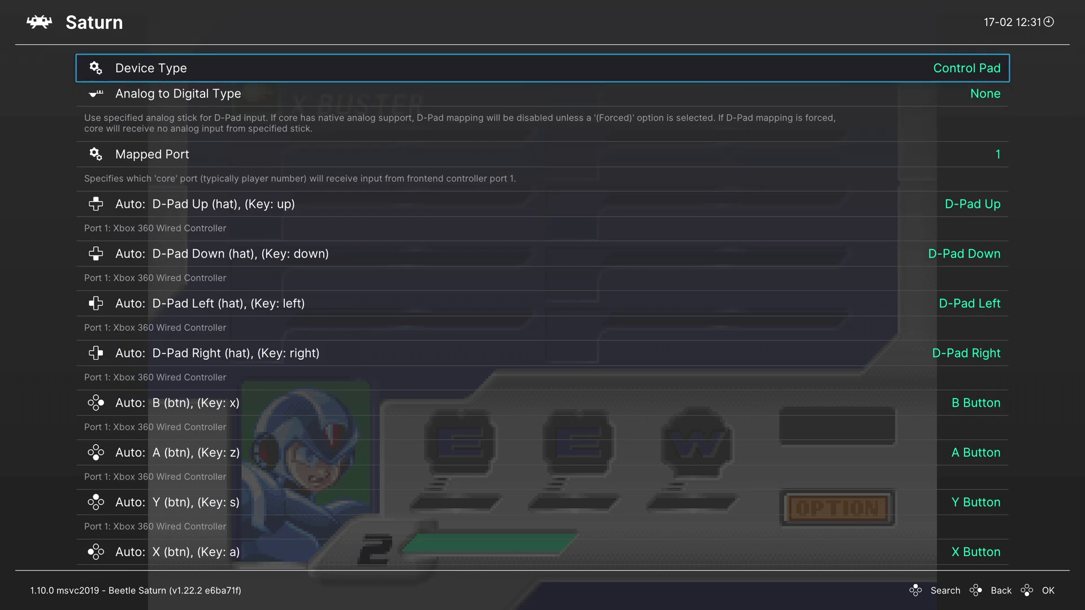
pyautogui.press('Return')
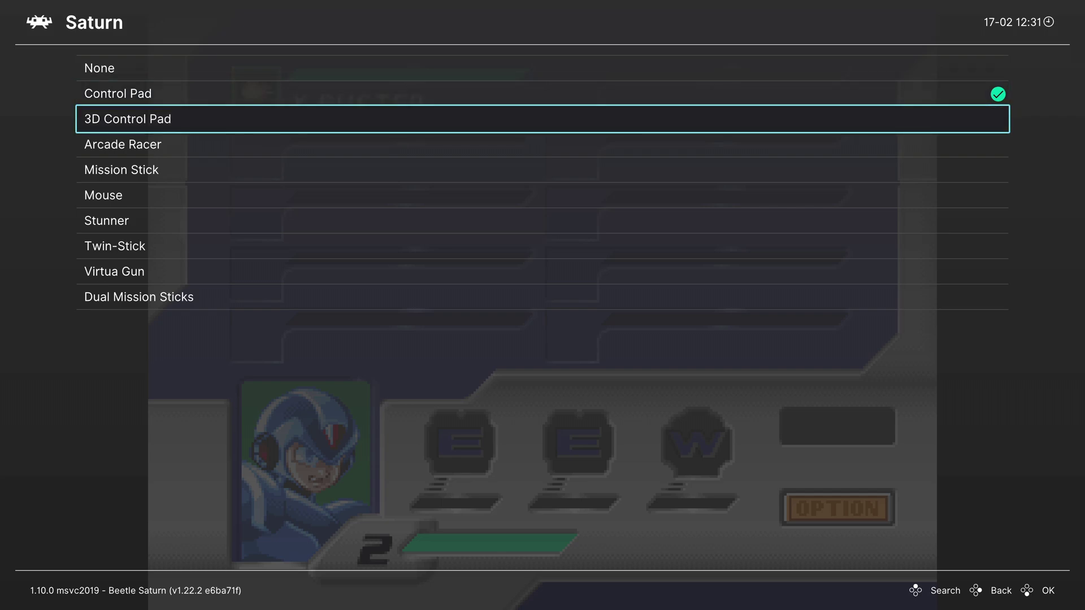
pyautogui.press('BackSpace')
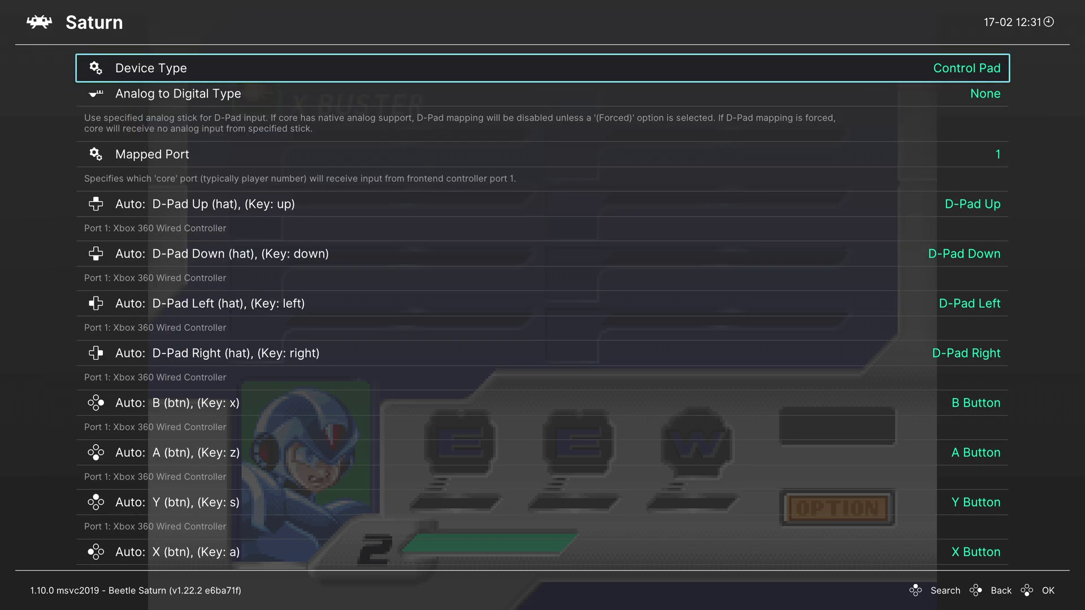
pyautogui.press('Up')
pyautogui.press('Down')
pyautogui.press('BackSpace')
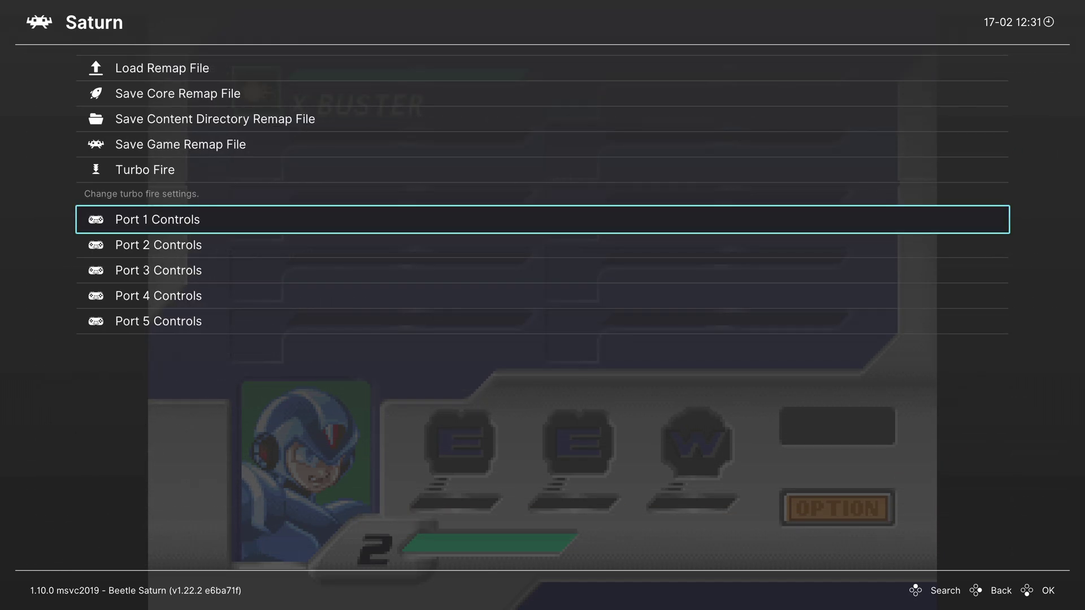
pyautogui.press('Up')
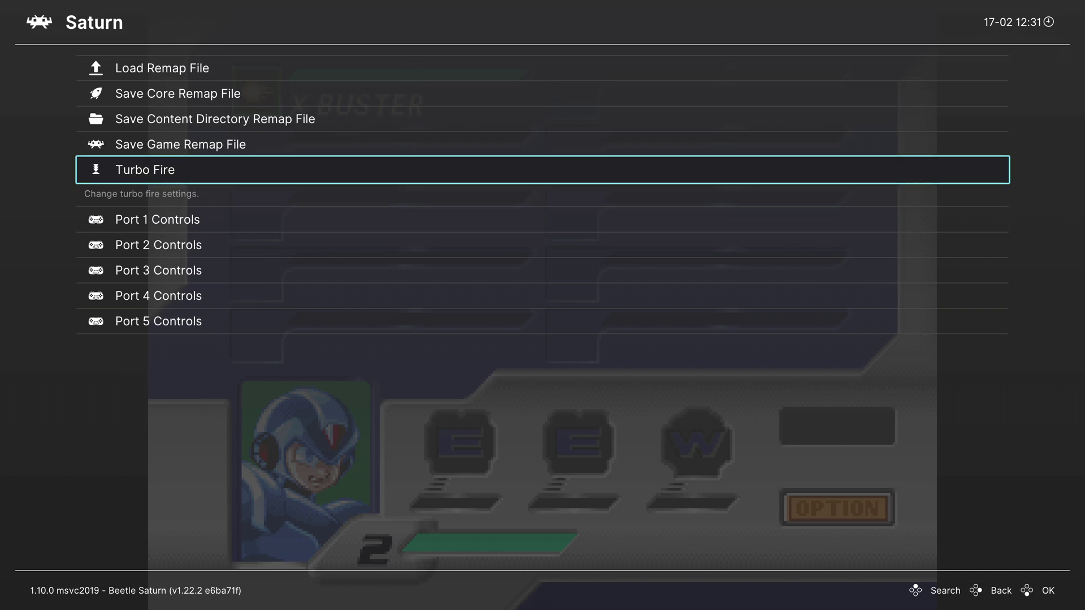
pyautogui.press('Up')
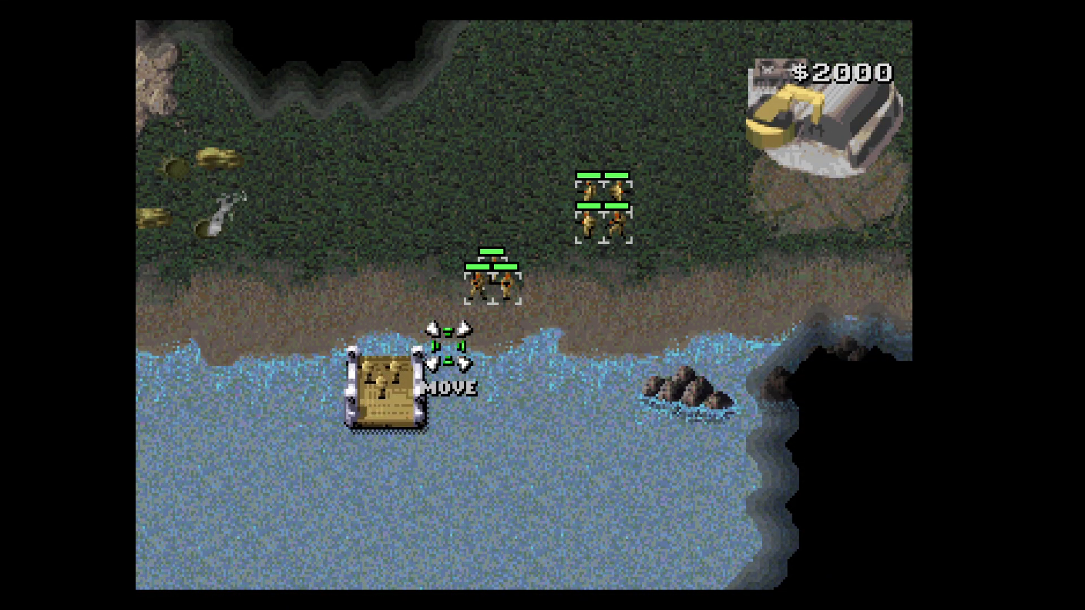
# Order the selected soldiers in Command & Conquer to move inland, north of the beach
pyautogui.press('Up')
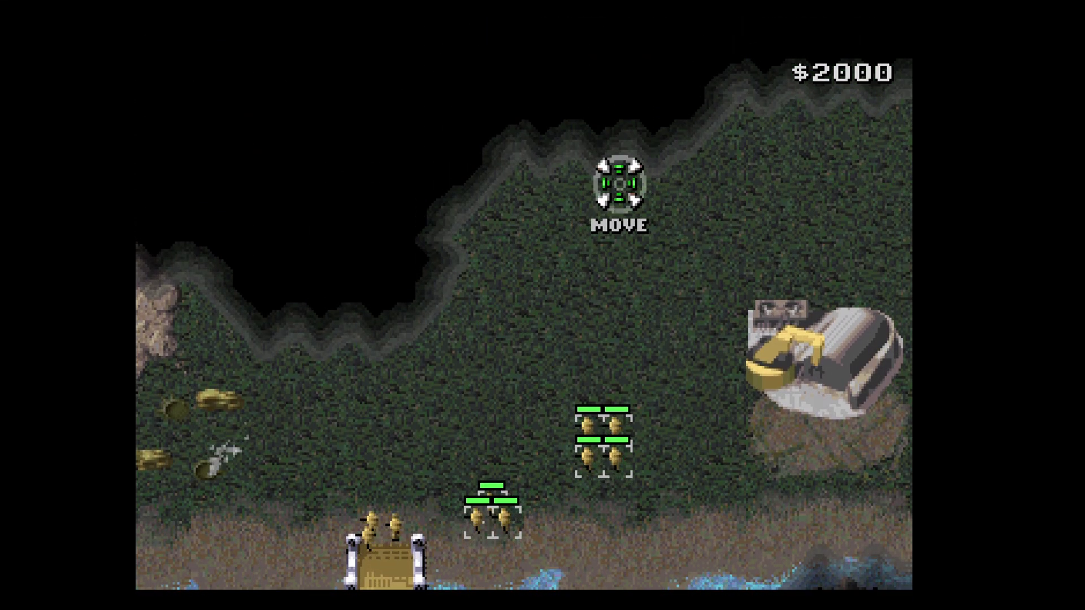
pyautogui.click(620, 184)
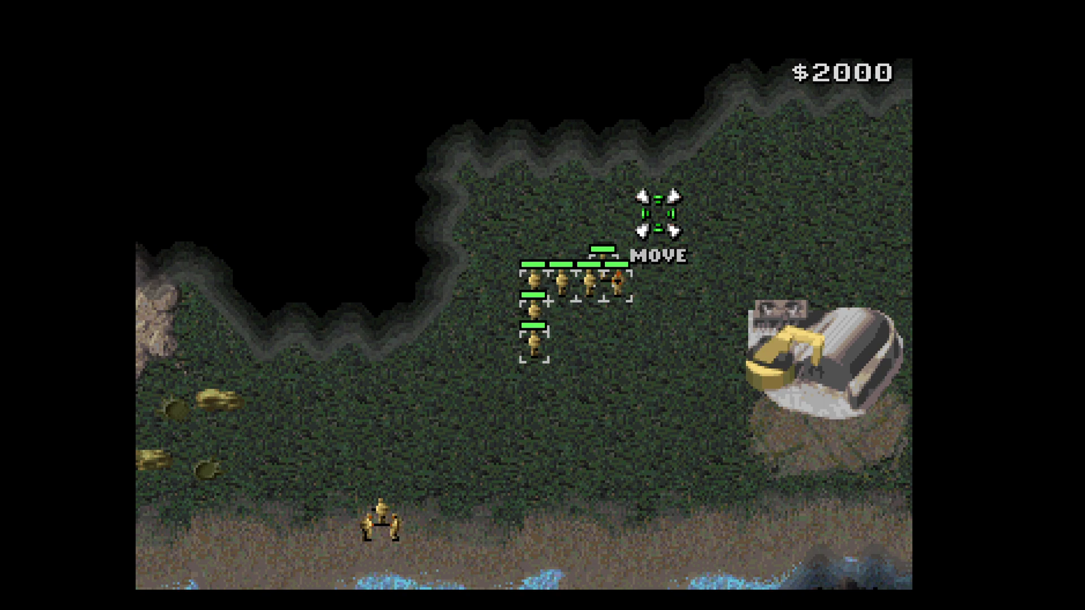
# Order the selected soldiers to move farther northeast, and pause the game with the Quick Menu
pyautogui.click(638, 186)
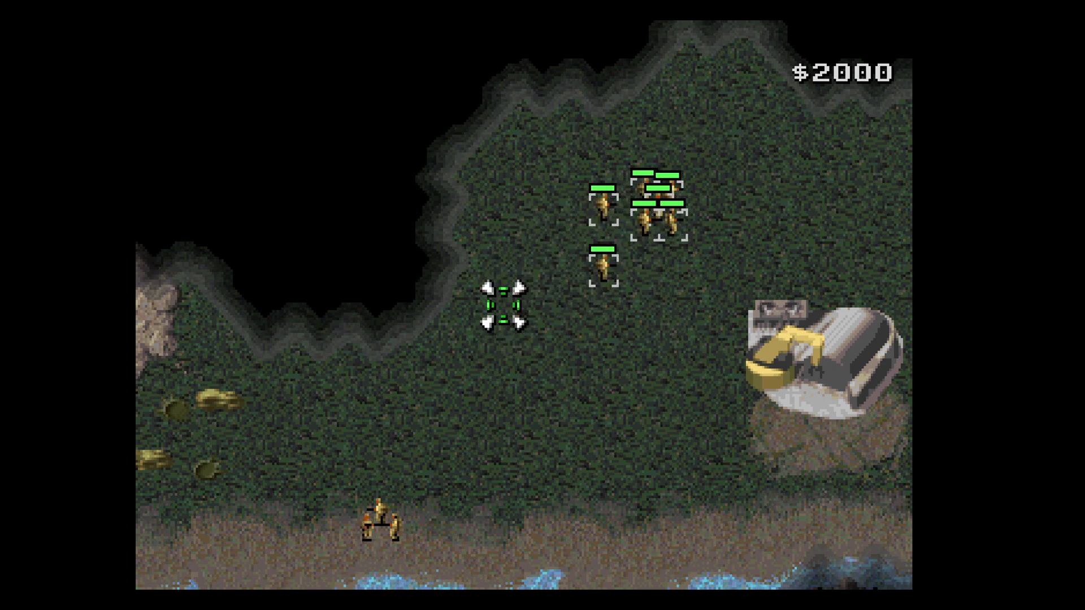
pyautogui.press('F1')
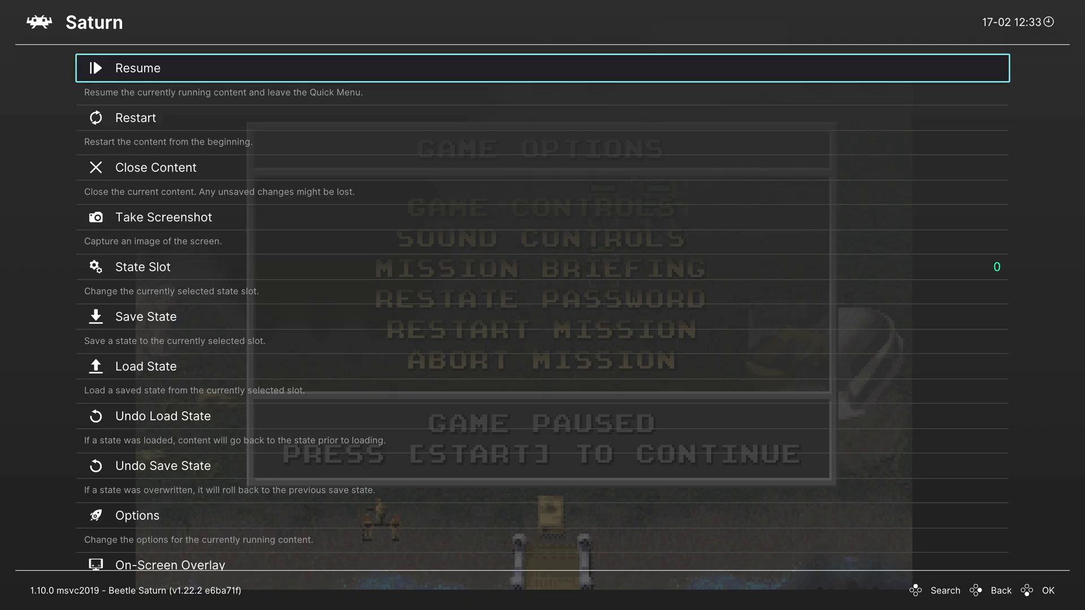
# Leave the game's Quick Menu and go to the main Settings section
pyautogui.press('BackSpace')
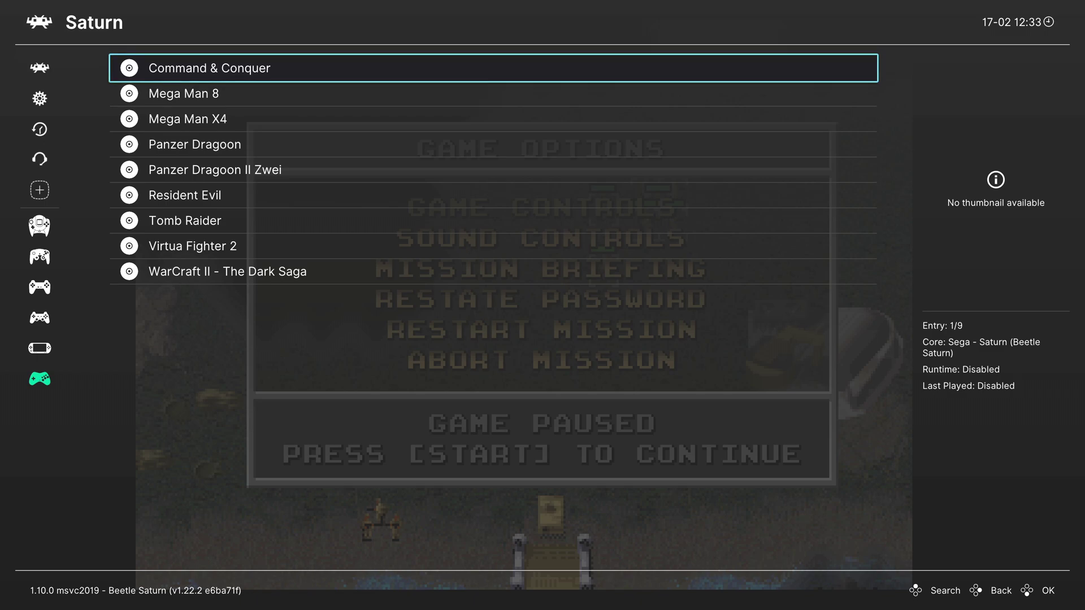
pyautogui.press('Left')
pyautogui.press('Up')
pyautogui.press('Up')
pyautogui.press('Up')
pyautogui.press('Up')
pyautogui.press('Up')
pyautogui.press('Up')
pyautogui.press('Up')
pyautogui.press('Up')
pyautogui.press('Up')
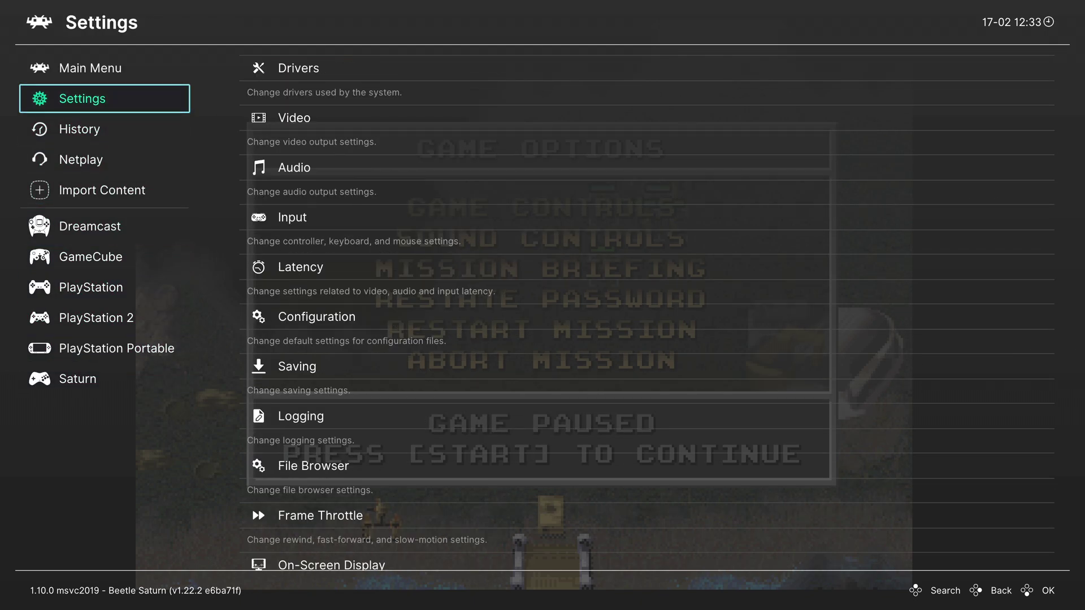
# Open the User Interface settings
pyautogui.press('Right')
pyautogui.press('Down')
pyautogui.press('Down')
pyautogui.press('Down')
pyautogui.press('Down')
pyautogui.press('Down')
pyautogui.press('Down')
pyautogui.press('Down')
pyautogui.press('Down')
pyautogui.press('Down')
pyautogui.press('Down')
pyautogui.press('Down')
pyautogui.press('Down')
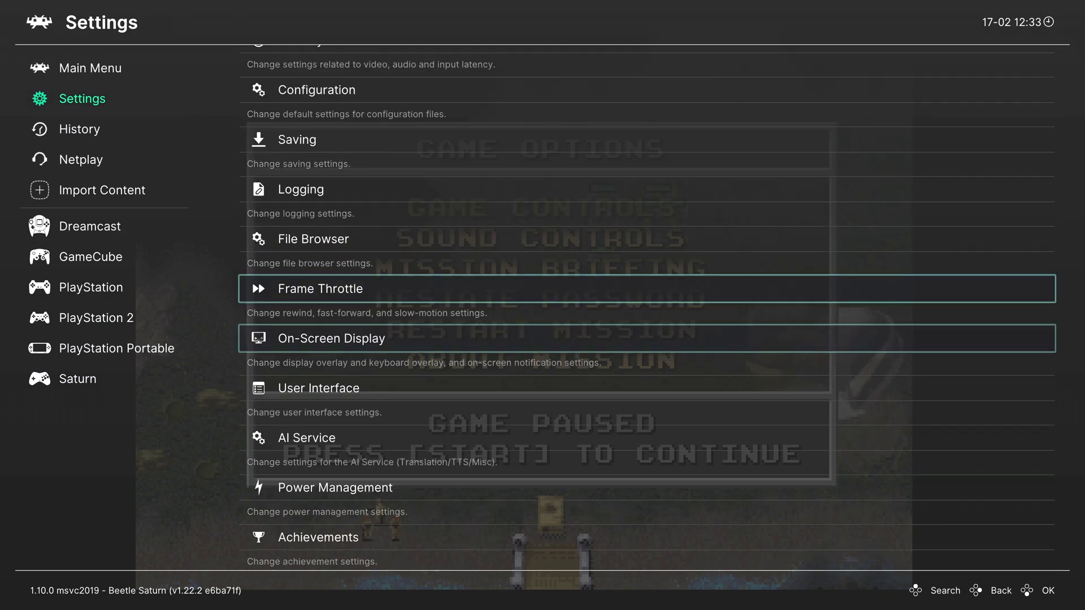
pyautogui.press('Down')
pyautogui.press('Down')
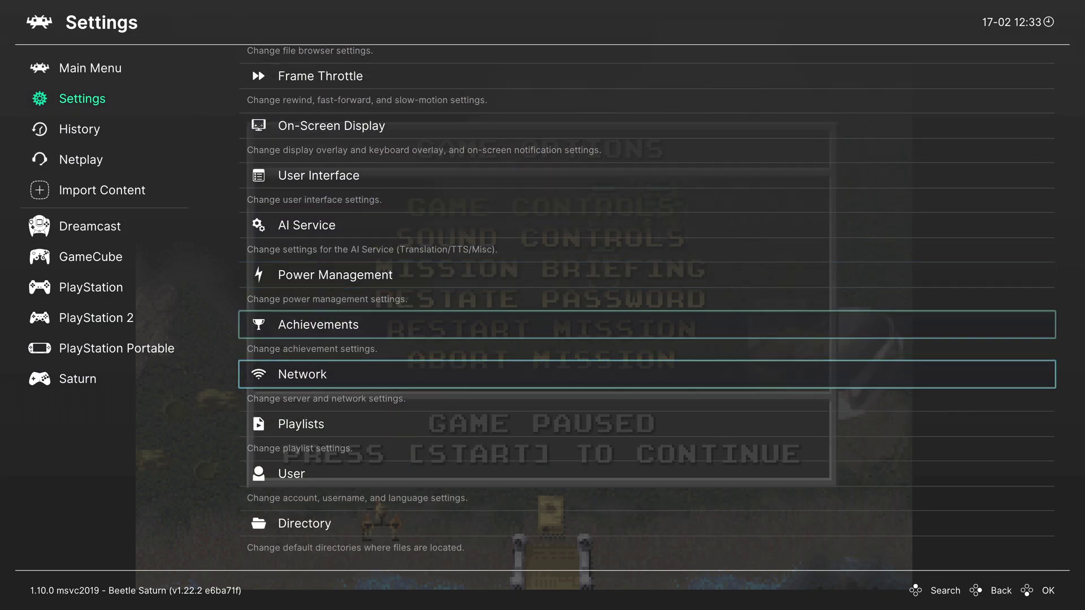
pyautogui.press('Up')
pyautogui.press('Up')
pyautogui.press('Up')
pyautogui.press('Up')
pyautogui.press('Down')
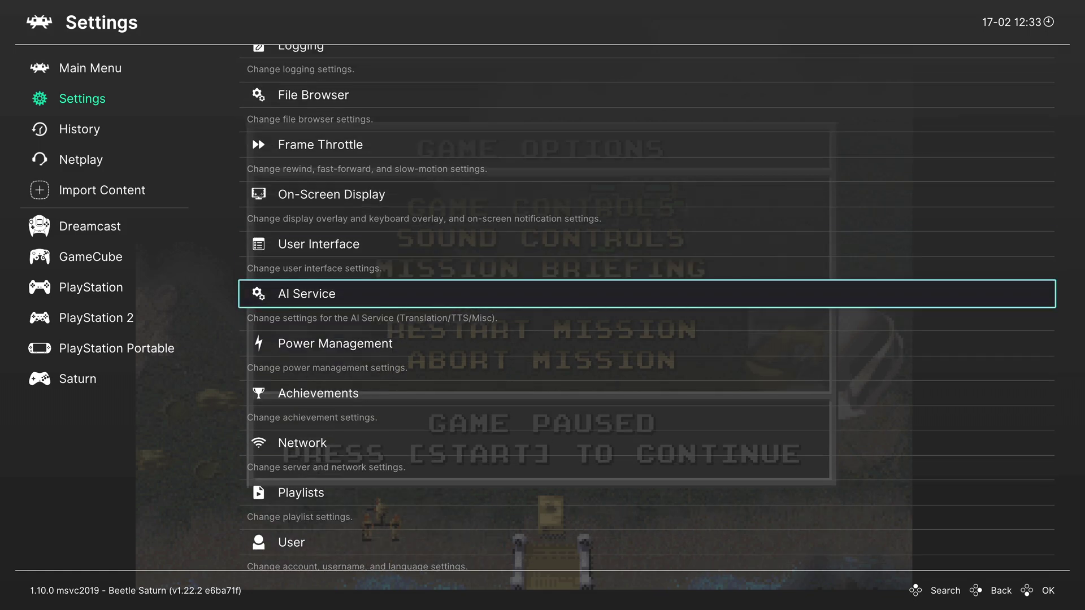
pyautogui.press('Up')
pyautogui.press('Return')
# Turn off Pause Content When Not Active and Pause Content When Menu Is Active, and return to Settings
pyautogui.press('Down')
pyautogui.press('Down')
pyautogui.press('Down')
pyautogui.press('Down')
pyautogui.press('Down')
pyautogui.press('Down')
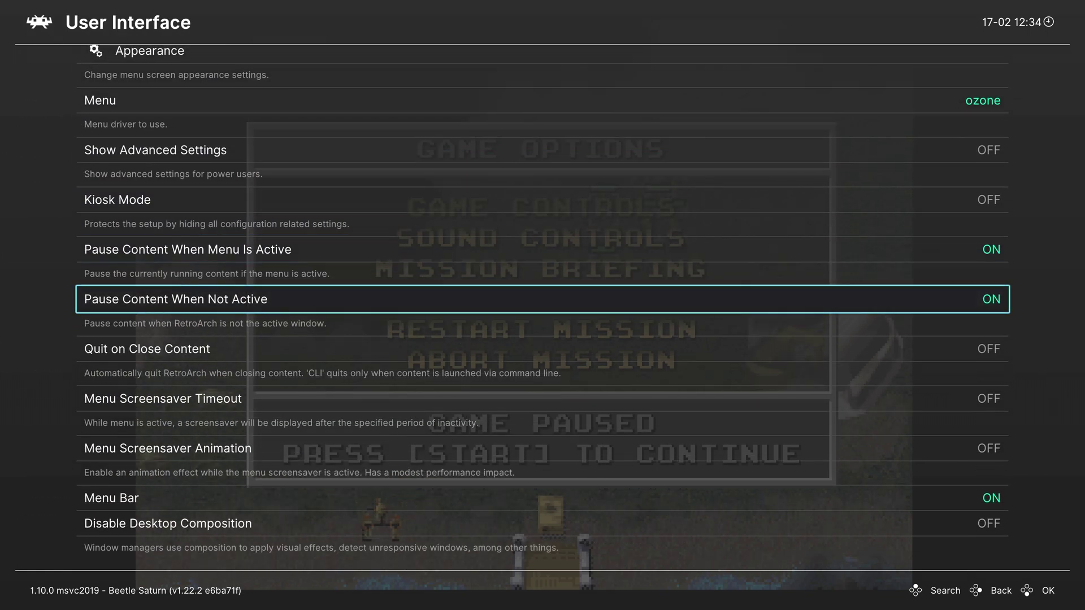
pyautogui.press('Return')
pyautogui.press('Up')
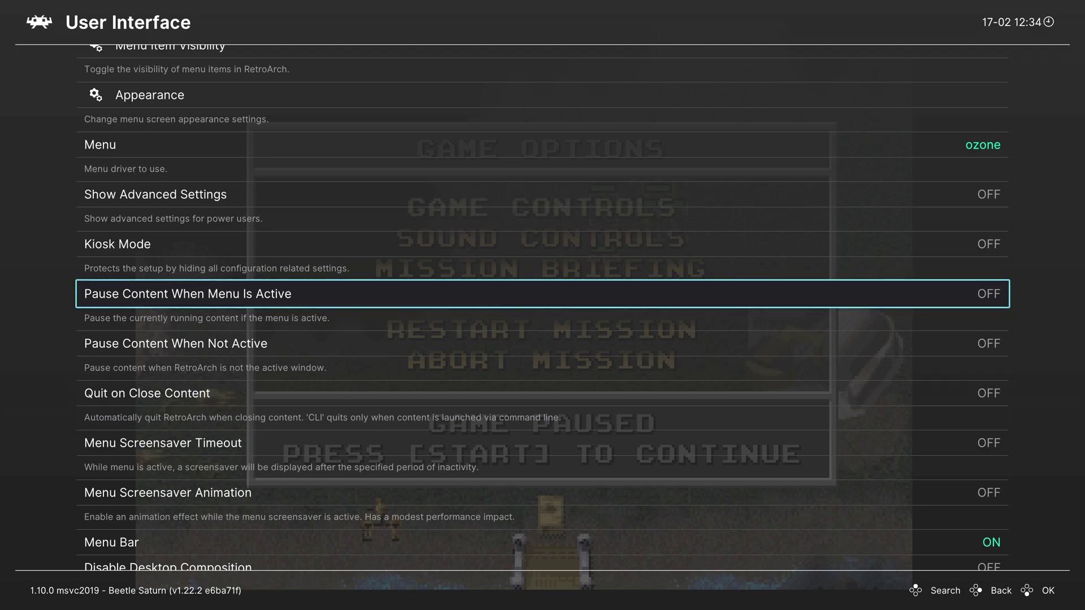
pyautogui.press('BackSpace')
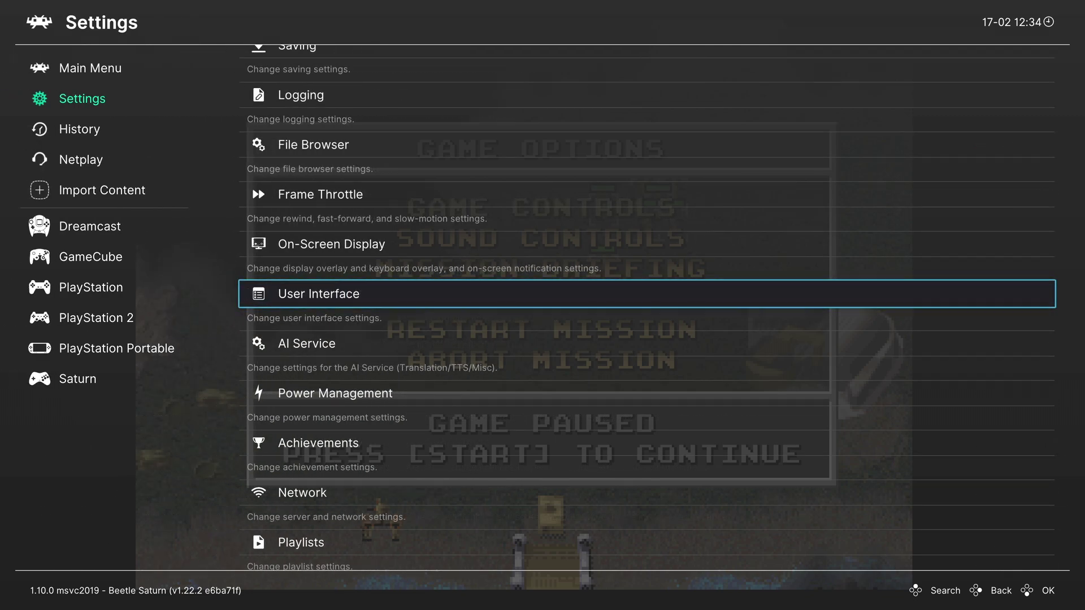
# Save core overrides for the running Saturn game from its Quick Menu and return to that menu
pyautogui.press('Left')
pyautogui.press('Up')
pyautogui.press('Right')
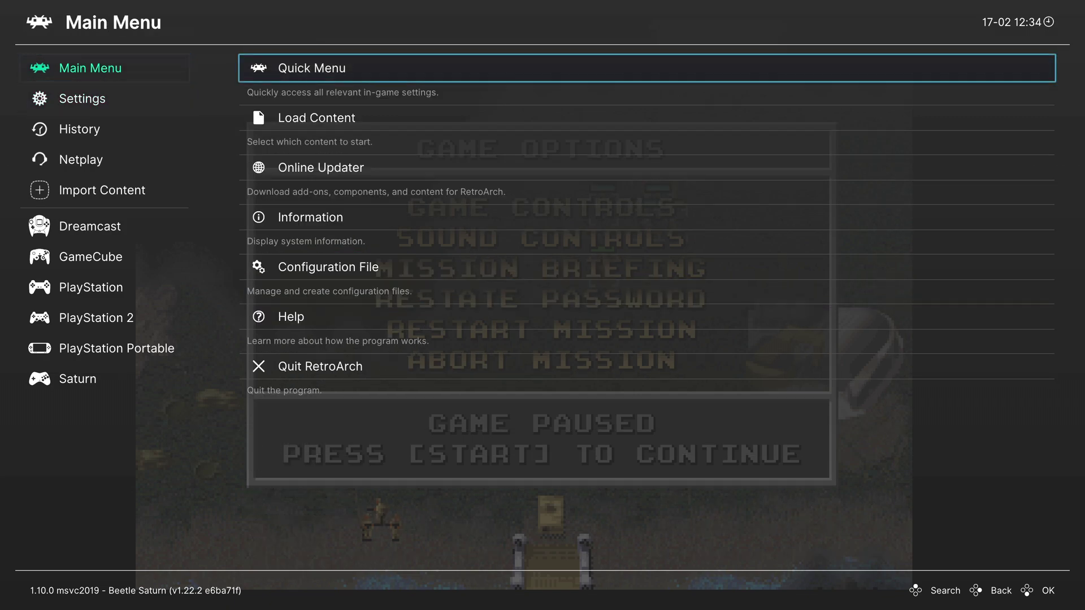
pyautogui.press('Return')
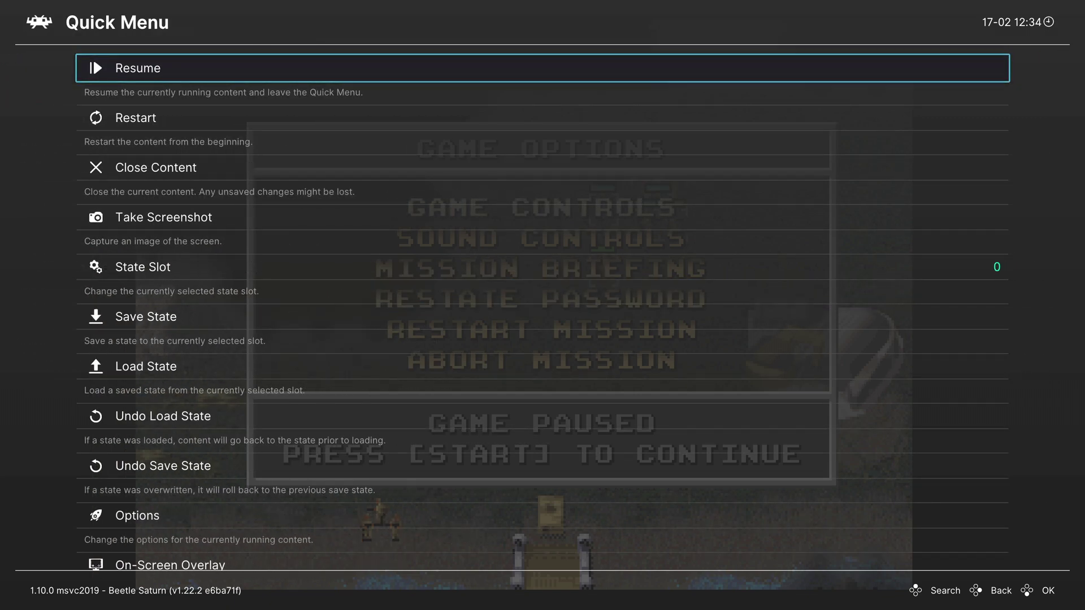
pyautogui.press('Up')
pyautogui.press('Up')
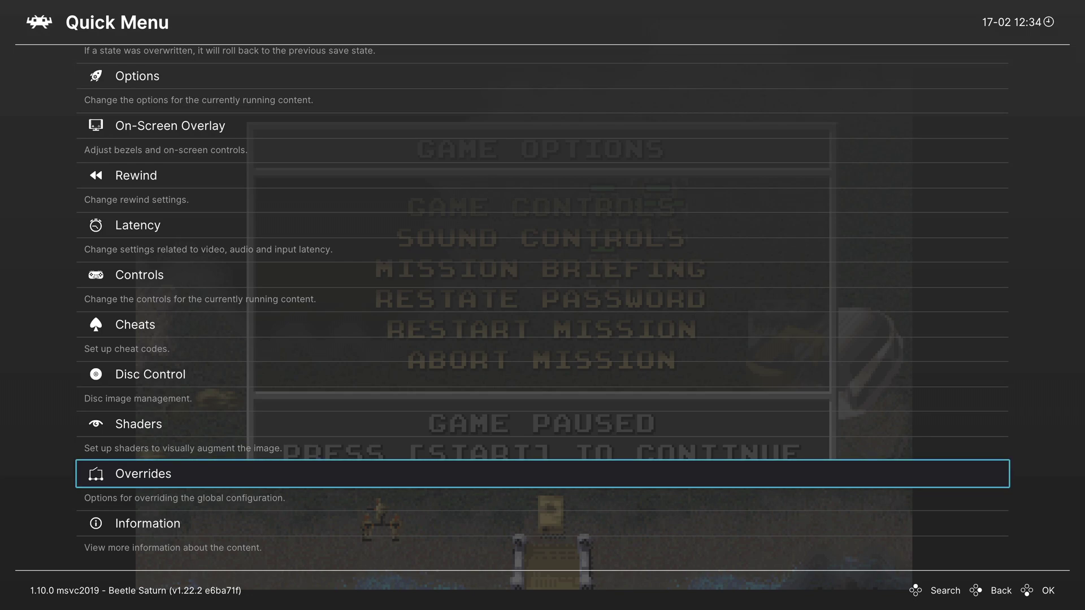
pyautogui.press('Return')
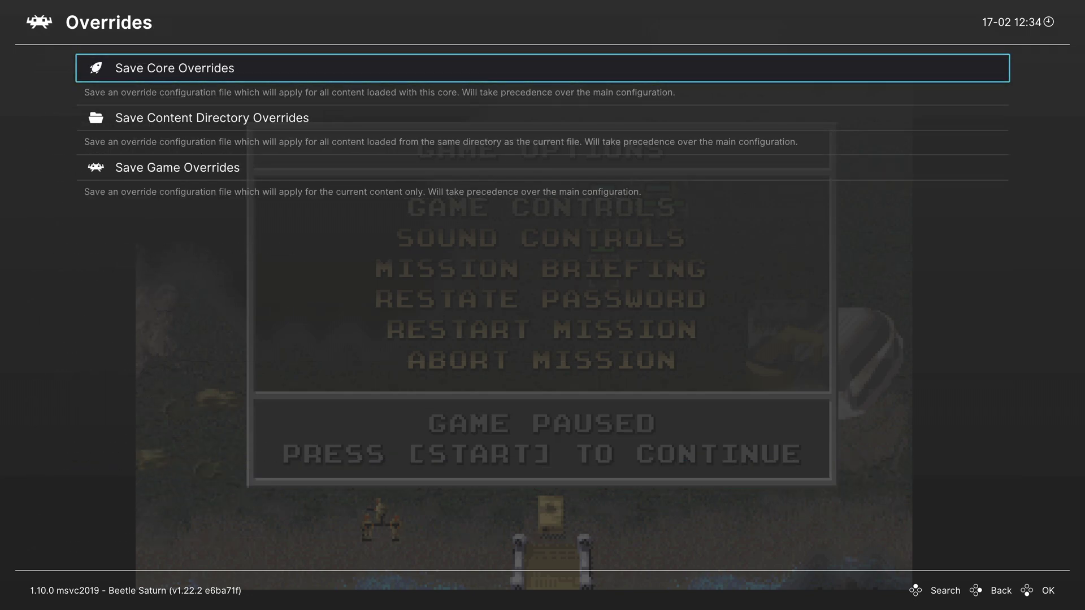
pyautogui.press('Return')
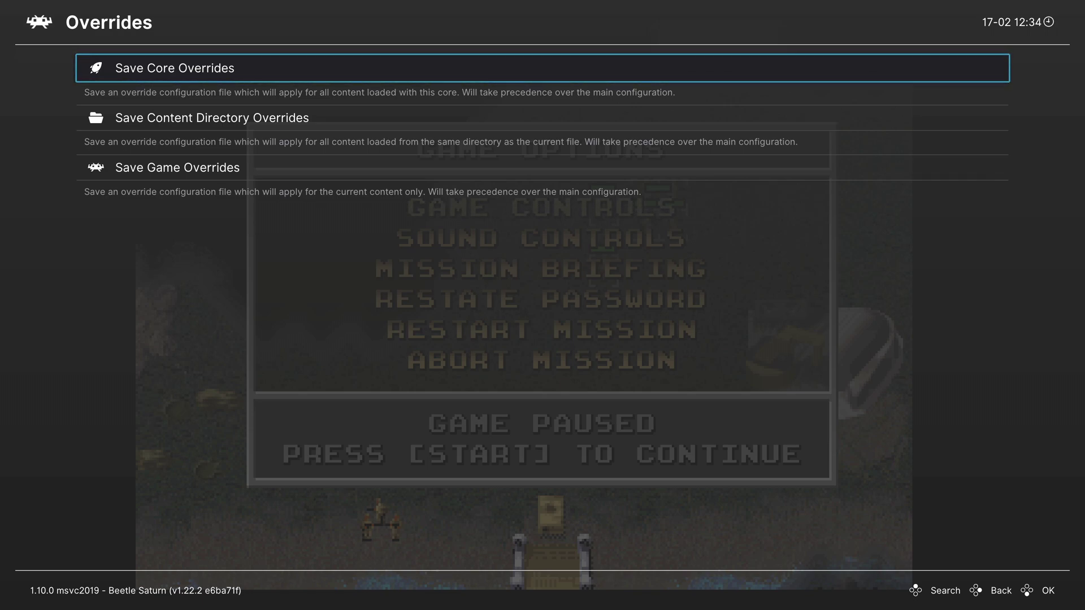
pyautogui.press('Down')
pyautogui.press('Down')
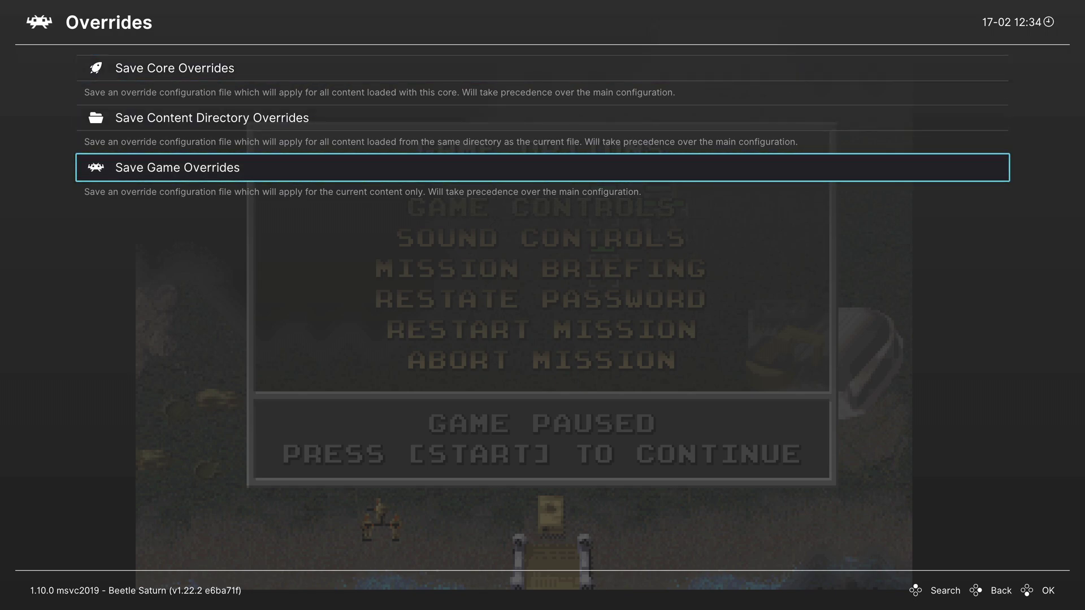
pyautogui.press('BackSpace')
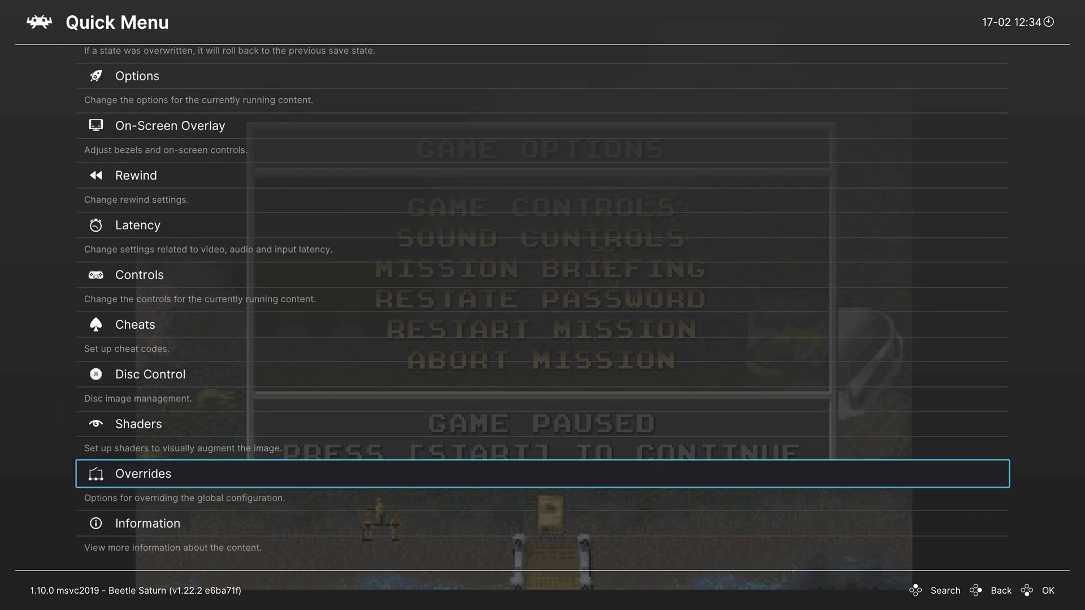
# Open Disc Control for Command & Conquer and eject the current disc
pyautogui.press('Up')
pyautogui.press('Up')
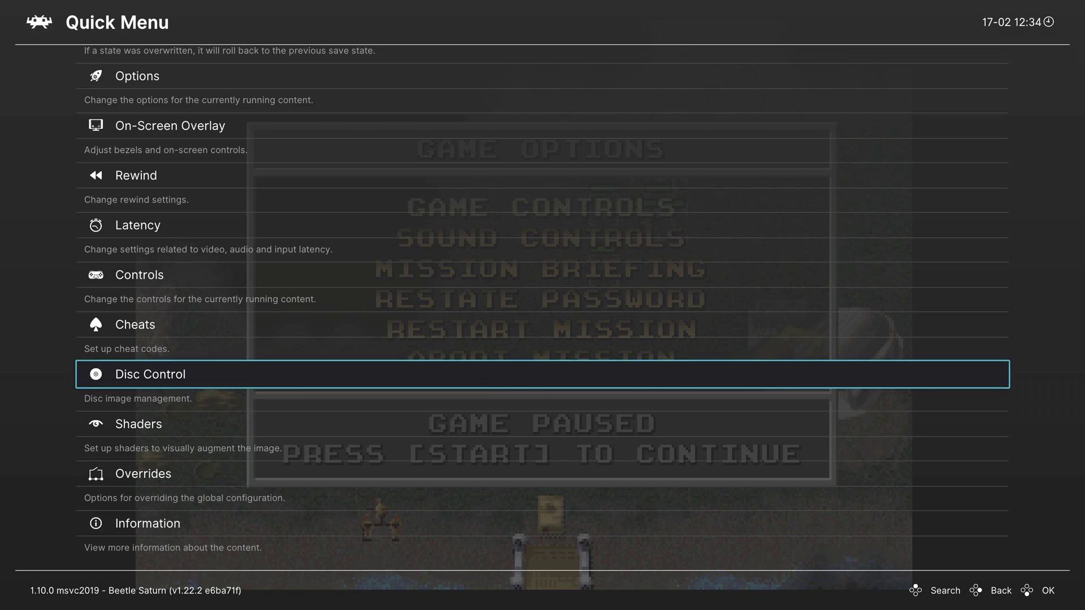
pyautogui.press('Return')
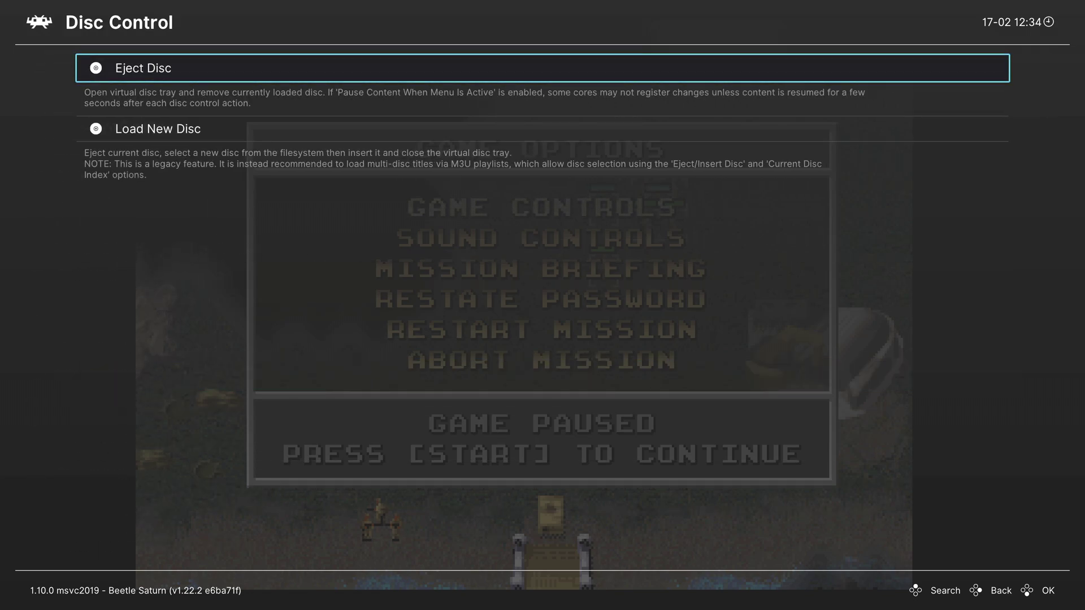
pyautogui.press('Return')
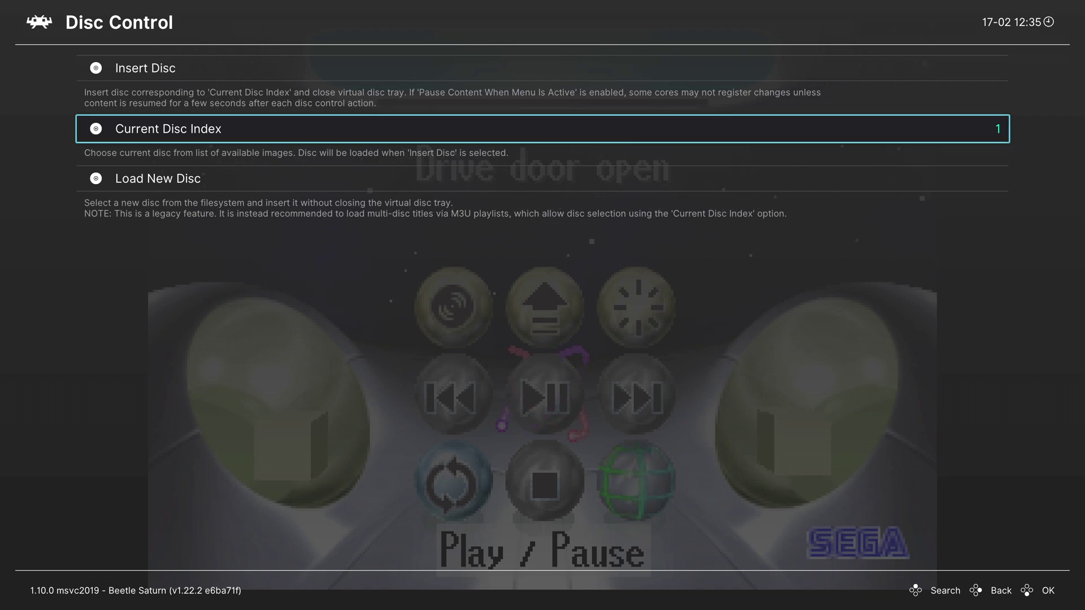
# Insert disc 2, Command & Conquer NOD, and start the application from the Saturn BIOS screen
pyautogui.press('Return')
pyautogui.press('Down')
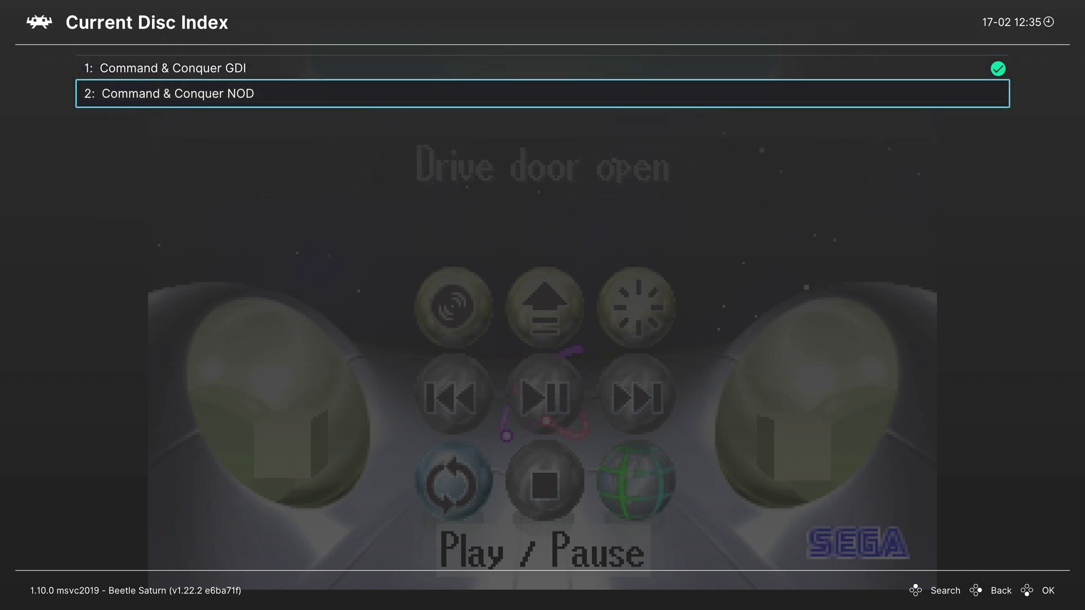
pyautogui.press('Return')
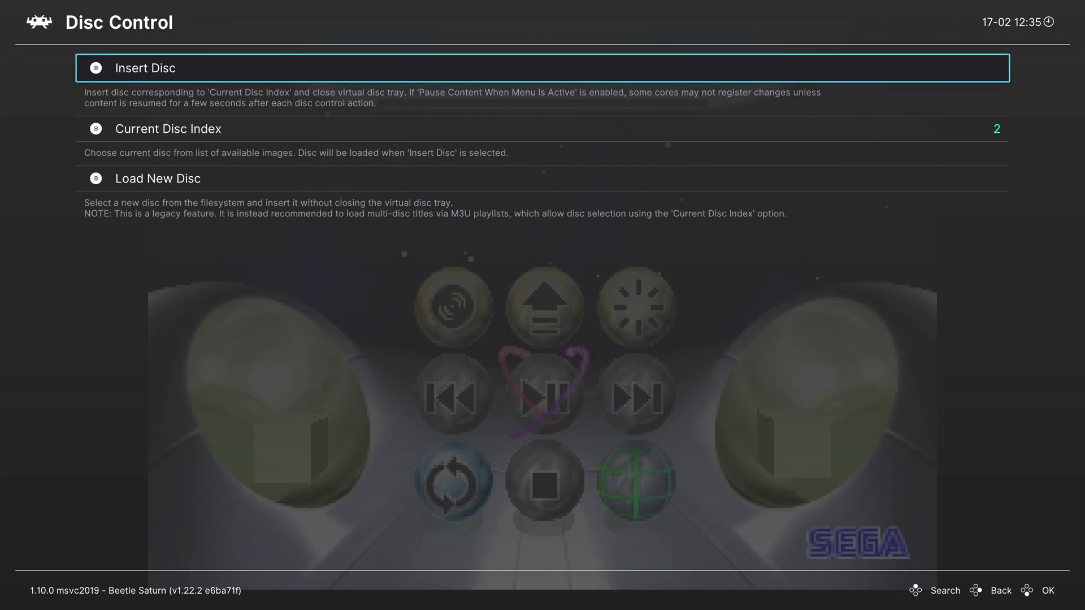
pyautogui.press('Return')
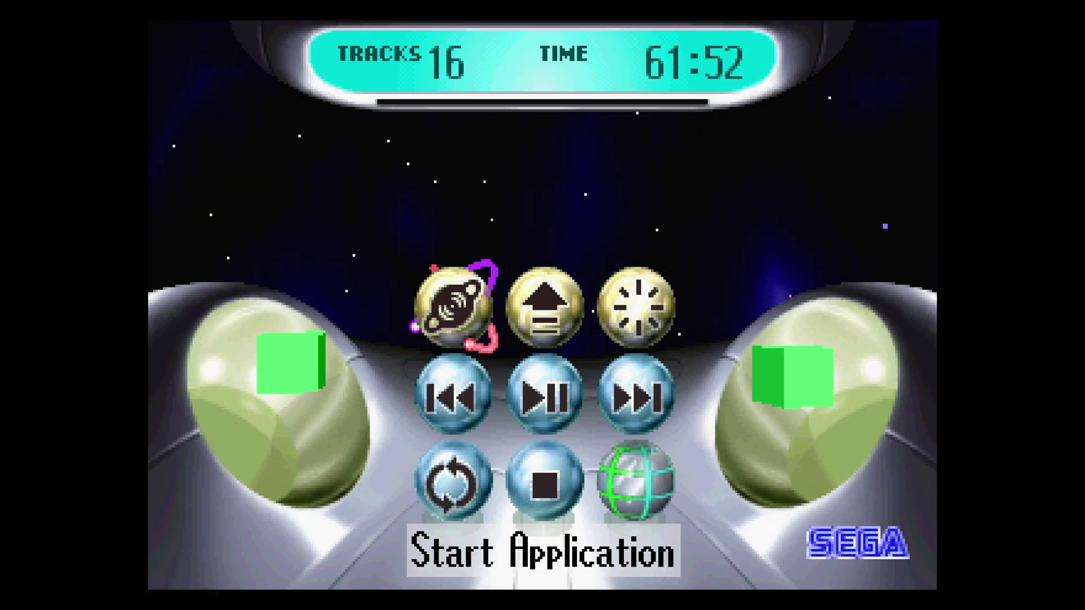
pyautogui.press('Return')
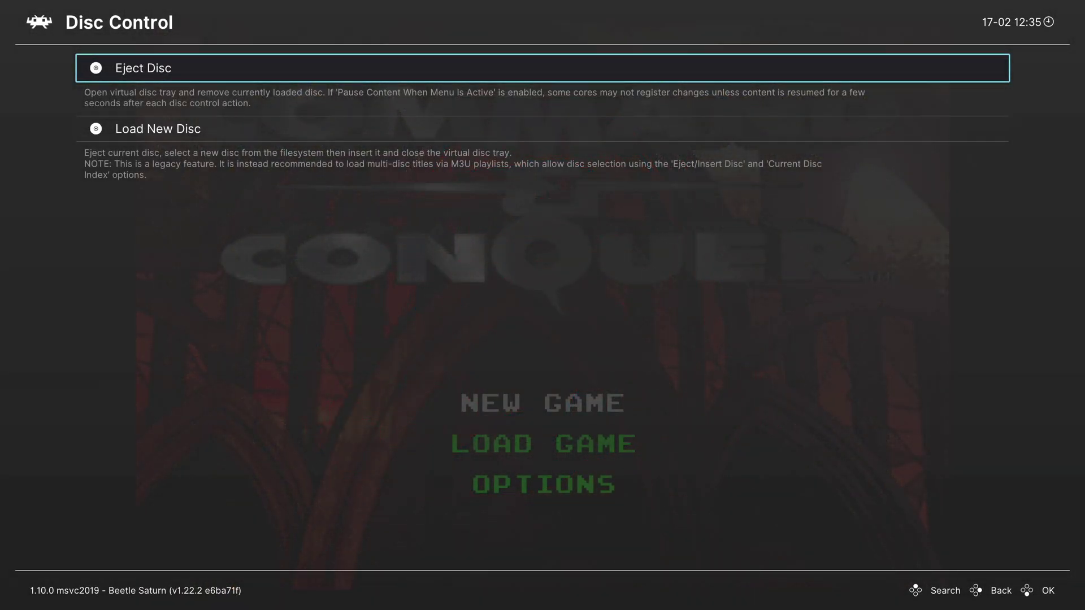
# Reopen Disc Control and eject the Command & Conquer NOD disc
pyautogui.press('BackSpace')
pyautogui.press('Return')
pyautogui.press('Return')
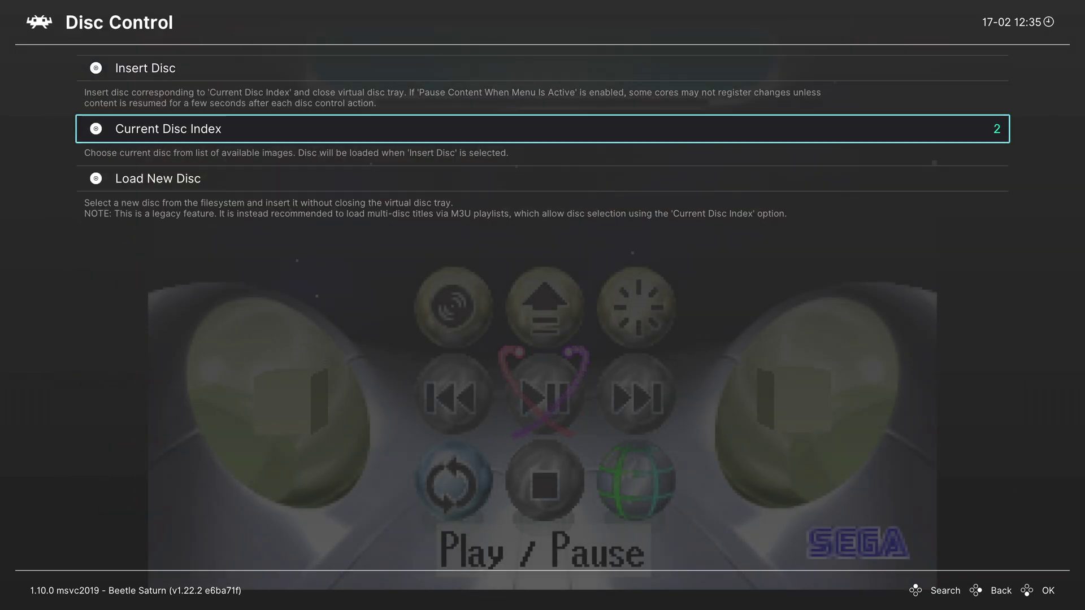
# Insert disc 1, Command & Conquer GDI, and start the application from the Saturn BIOS screen
pyautogui.press('Return')
pyautogui.press('Up')
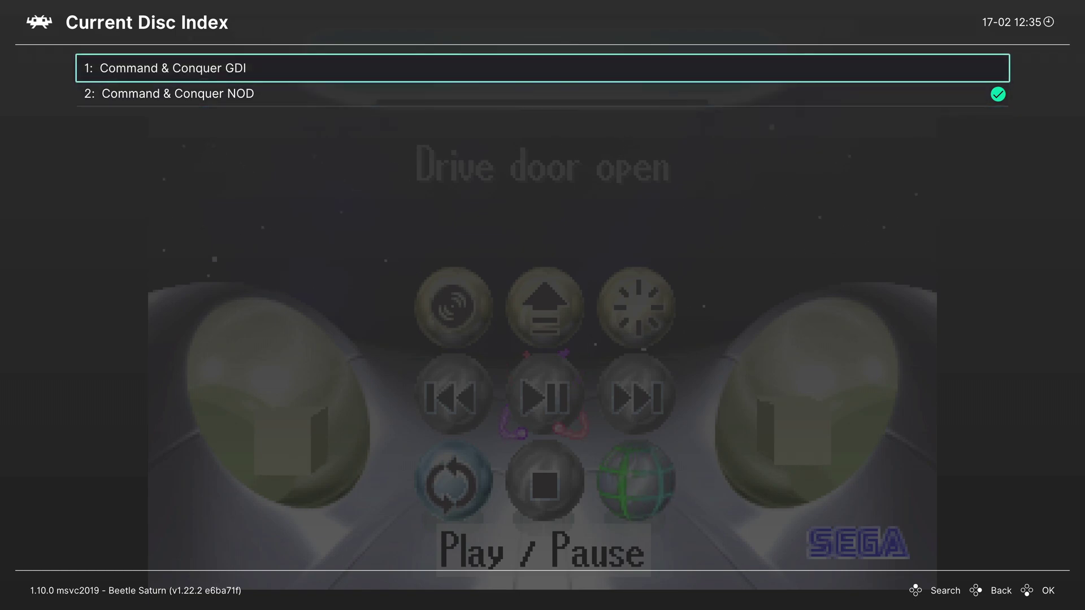
pyautogui.press('Down')
pyautogui.press('Up')
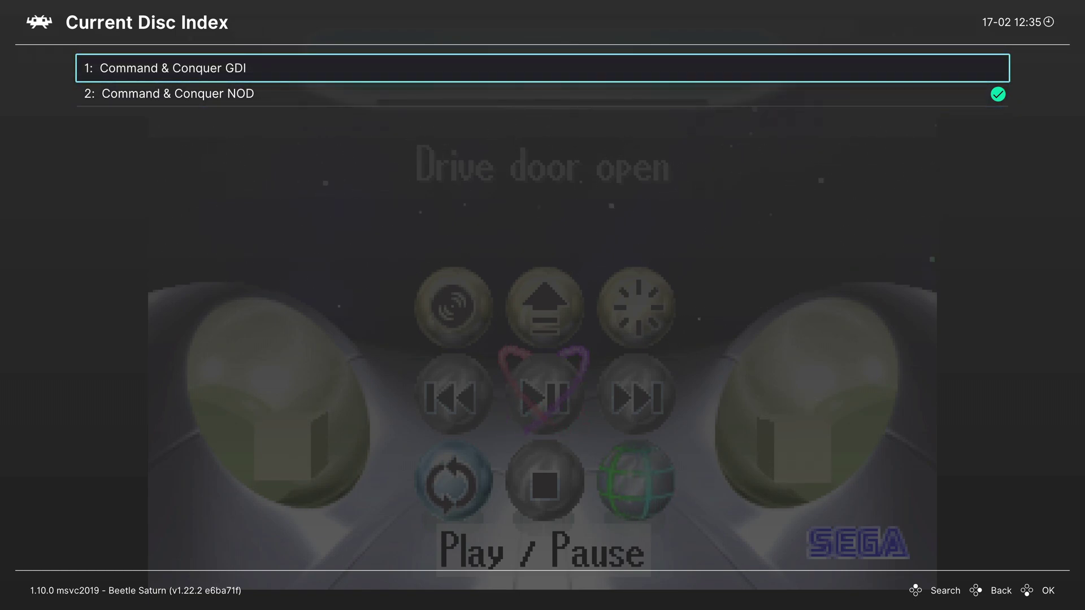
pyautogui.press('Return')
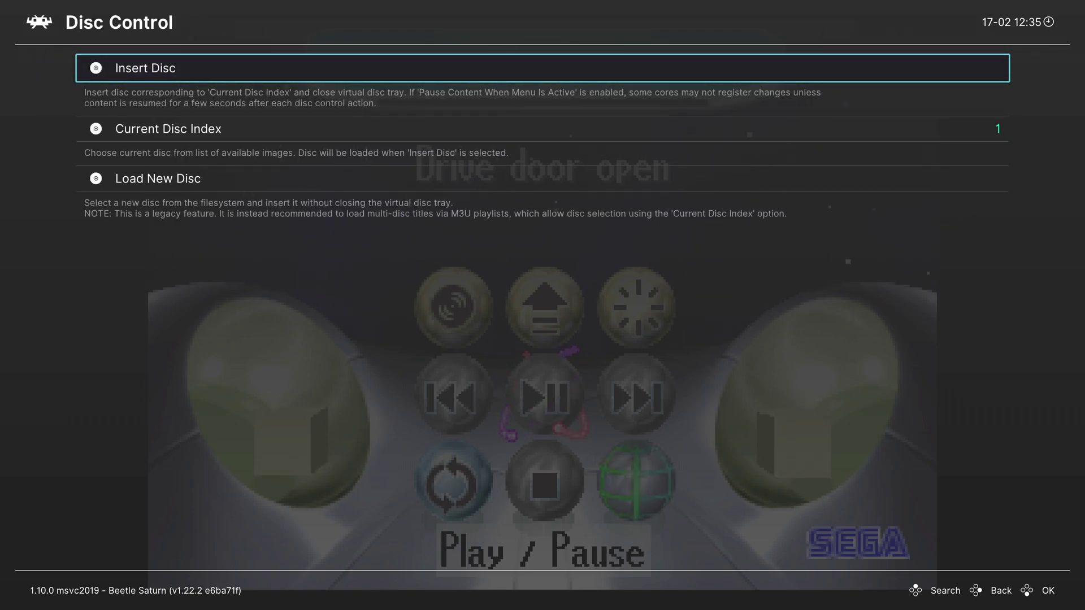
pyautogui.press('Return')
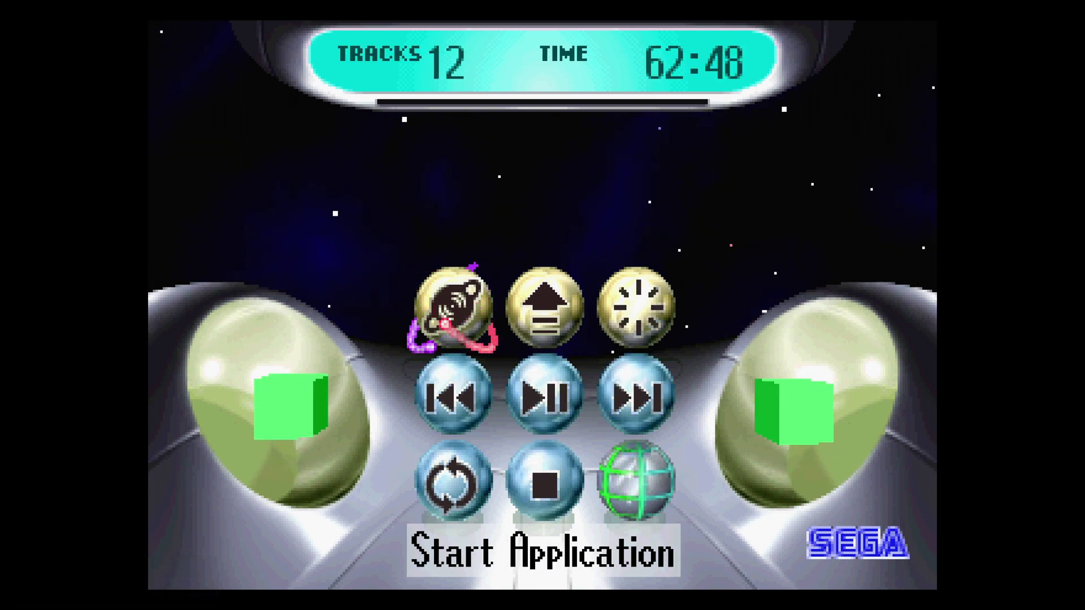
pyautogui.press('Return')
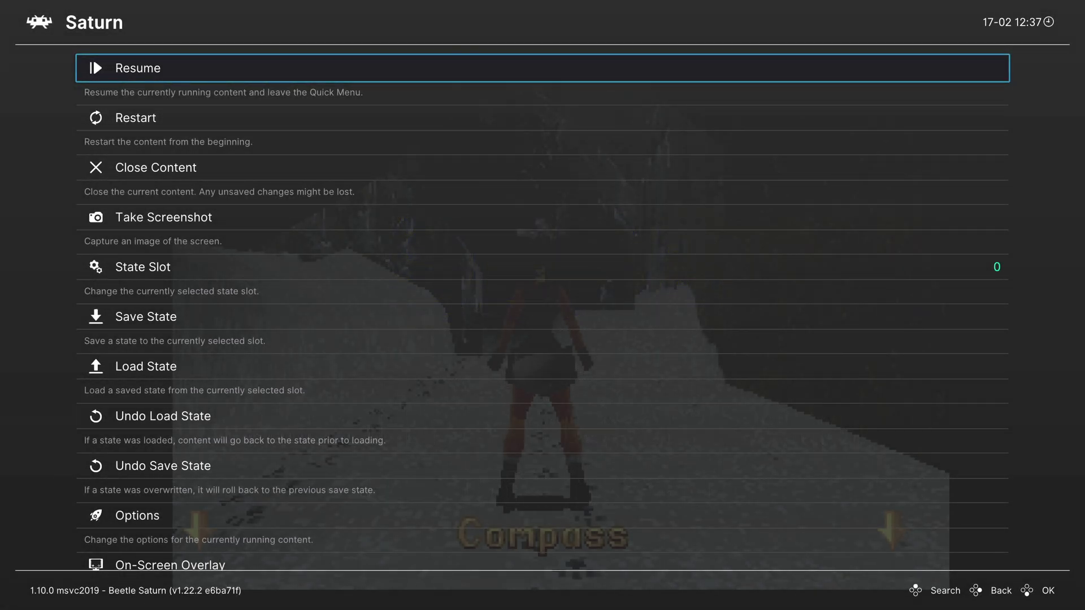
# Open the Video category of the core options for the running Tomb Raider game
pyautogui.press('Down')
pyautogui.press('Down')
pyautogui.press('Down')
pyautogui.press('Down')
pyautogui.press('Down')
pyautogui.press('Down')
pyautogui.press('Down')
pyautogui.press('Down')
pyautogui.press('Down')
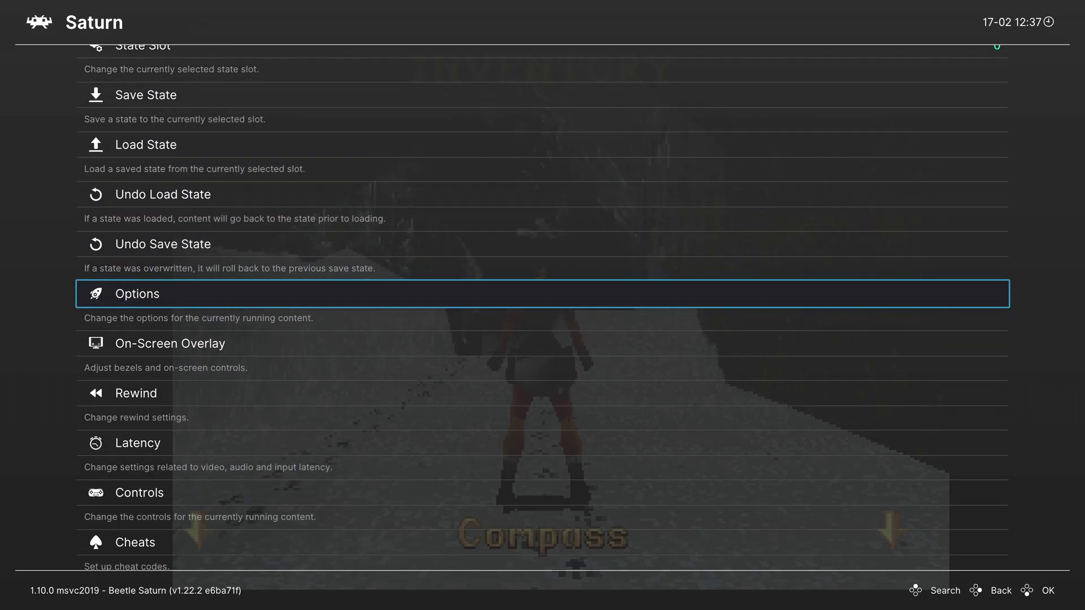
pyautogui.press('Return')
pyautogui.press('Down')
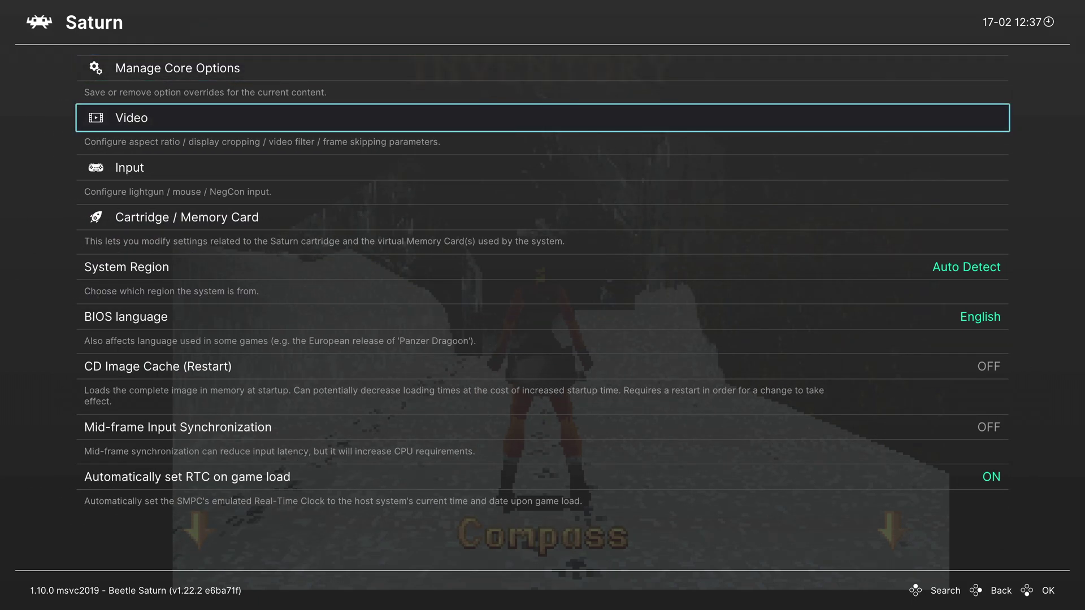
pyautogui.press('Return')
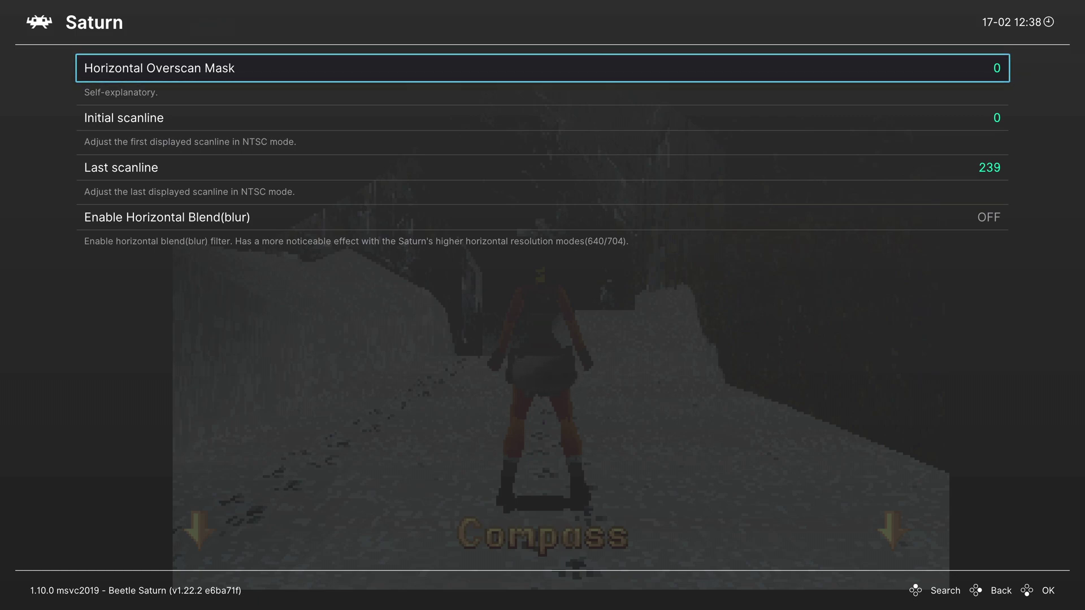
# Turn on Enable Horizontal Blend(blur) in the Video core options
pyautogui.click(543, 118)
pyautogui.click(543, 167)
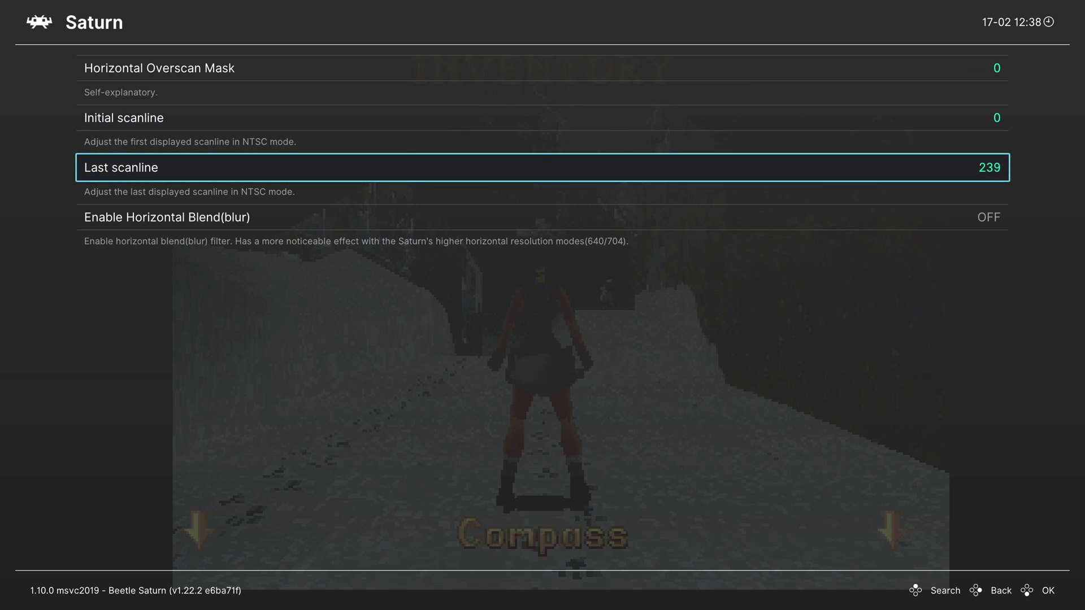
pyautogui.click(543, 217)
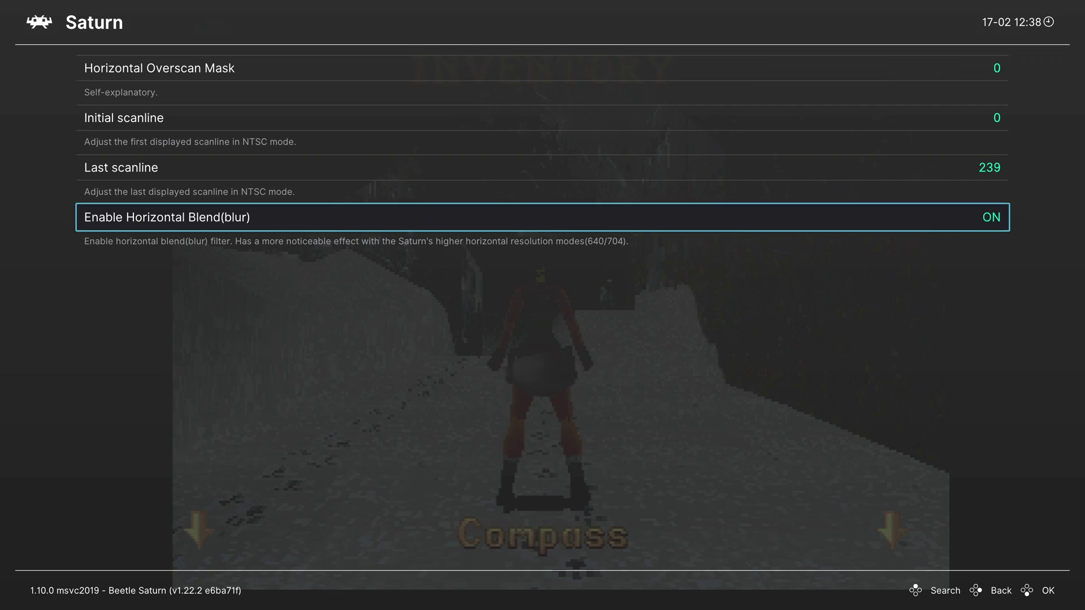
# Open the Input category of the core options and look at the 6Player Adaptor settings for ports 1 and 2
pyautogui.press('Down')
pyautogui.press('Down')
pyautogui.press('Down')
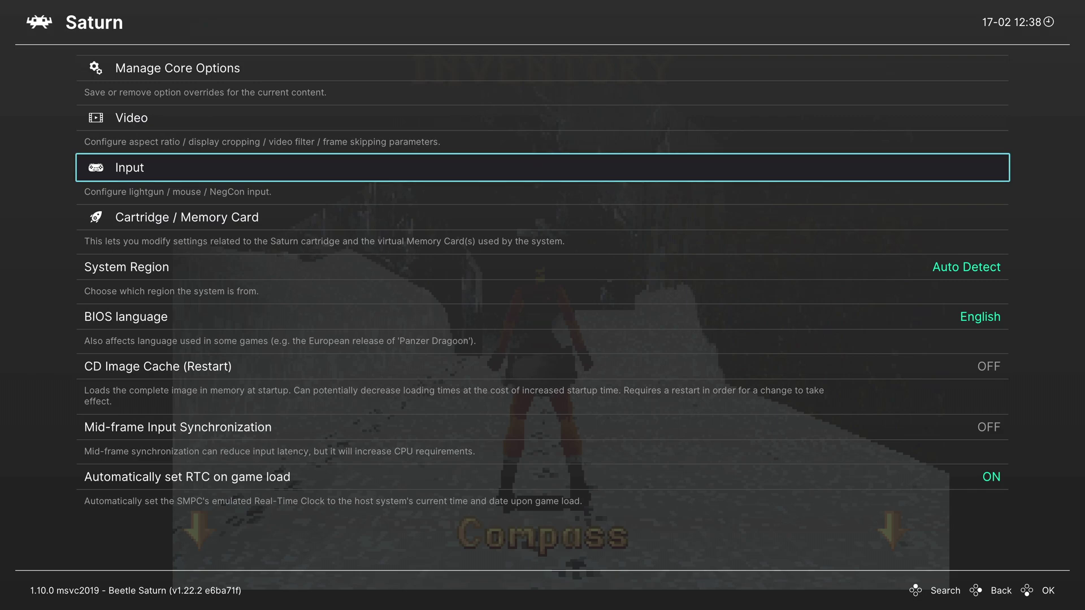
pyautogui.press('Return')
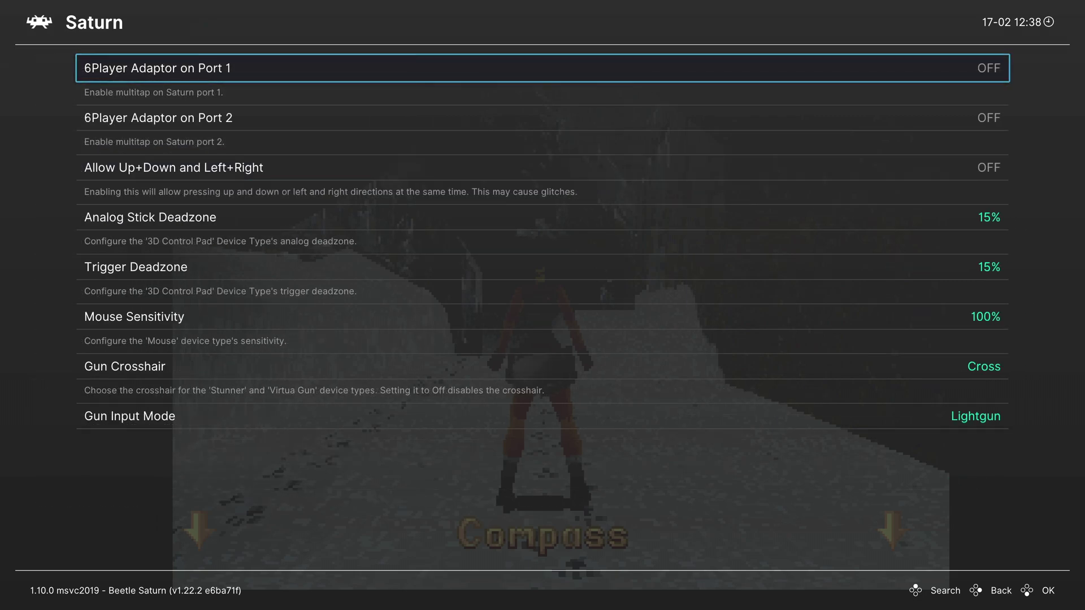
pyautogui.press('Down')
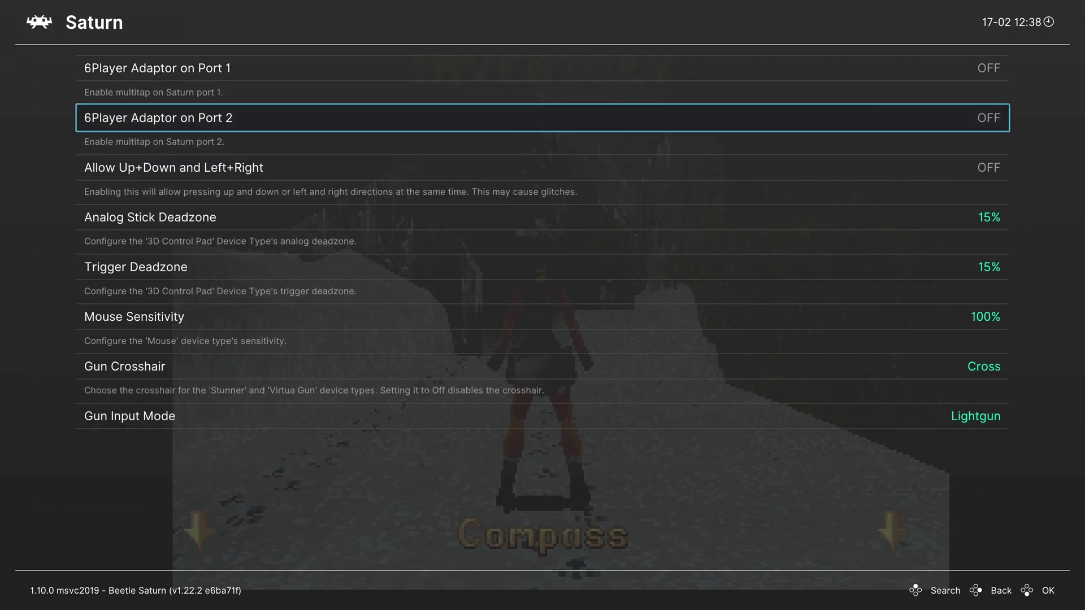
pyautogui.press('Up')
pyautogui.press('Down')
pyautogui.press('Up')
pyautogui.press('Down')
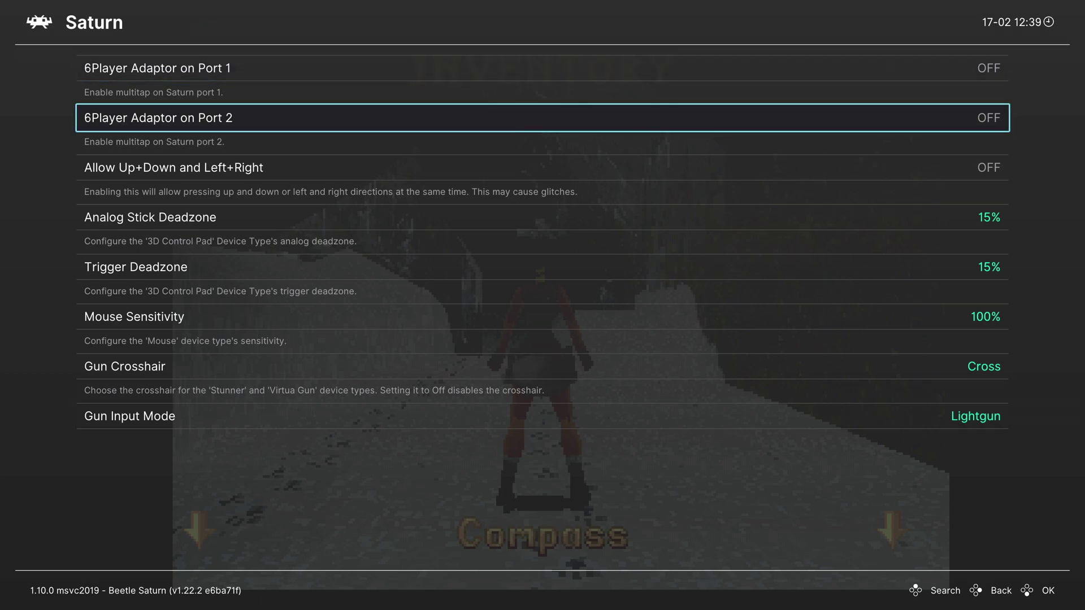
# Set the Analog Stick Deadzone for the 3D Control Pad to 5%
pyautogui.press('Down')
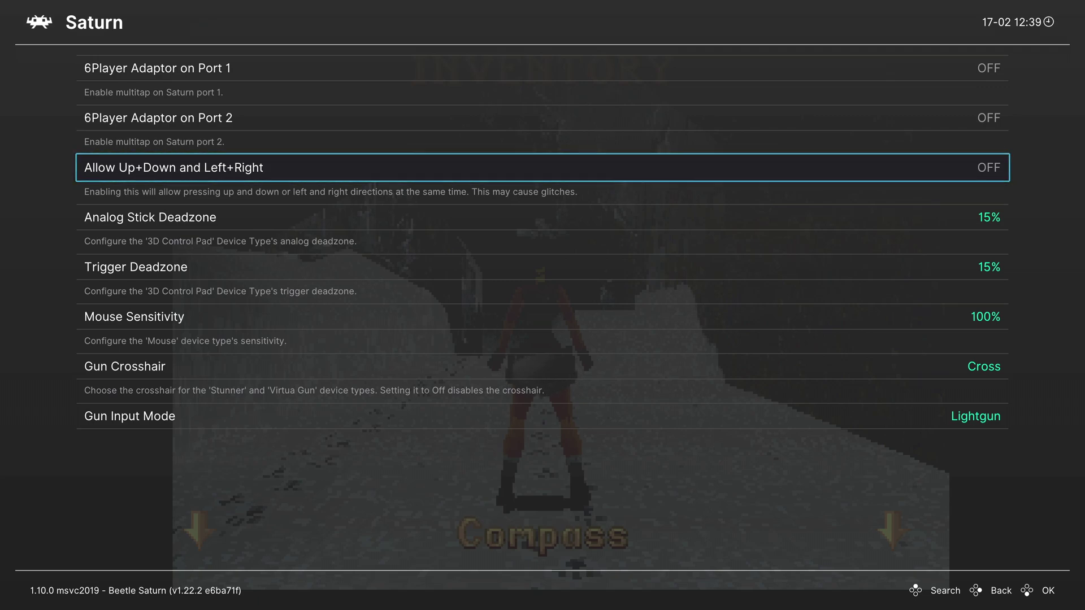
pyautogui.press('Down')
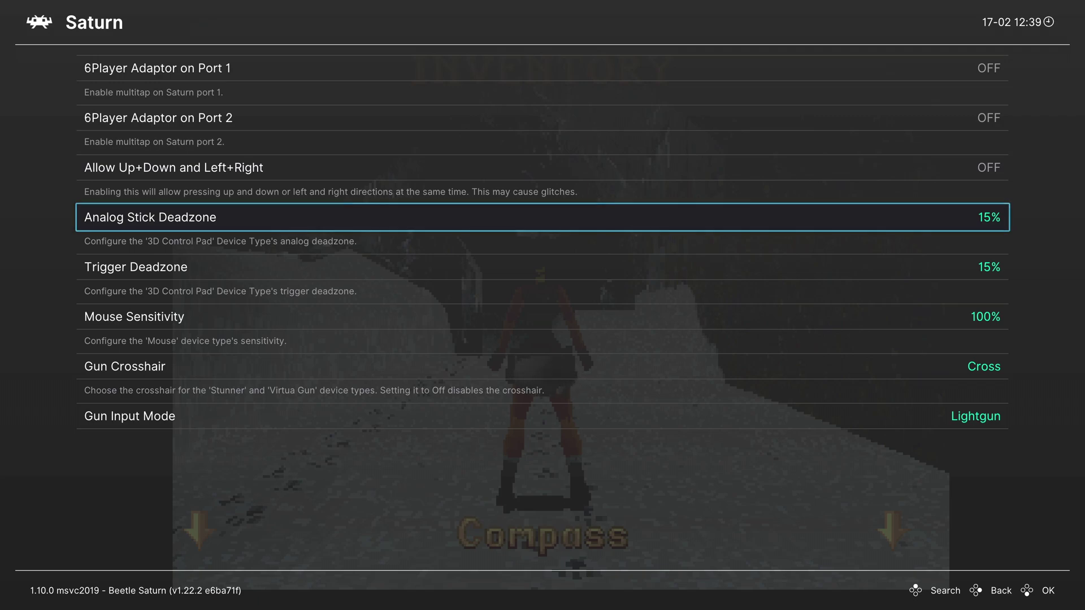
pyautogui.press('Return')
pyautogui.press('Up')
pyautogui.press('Up')
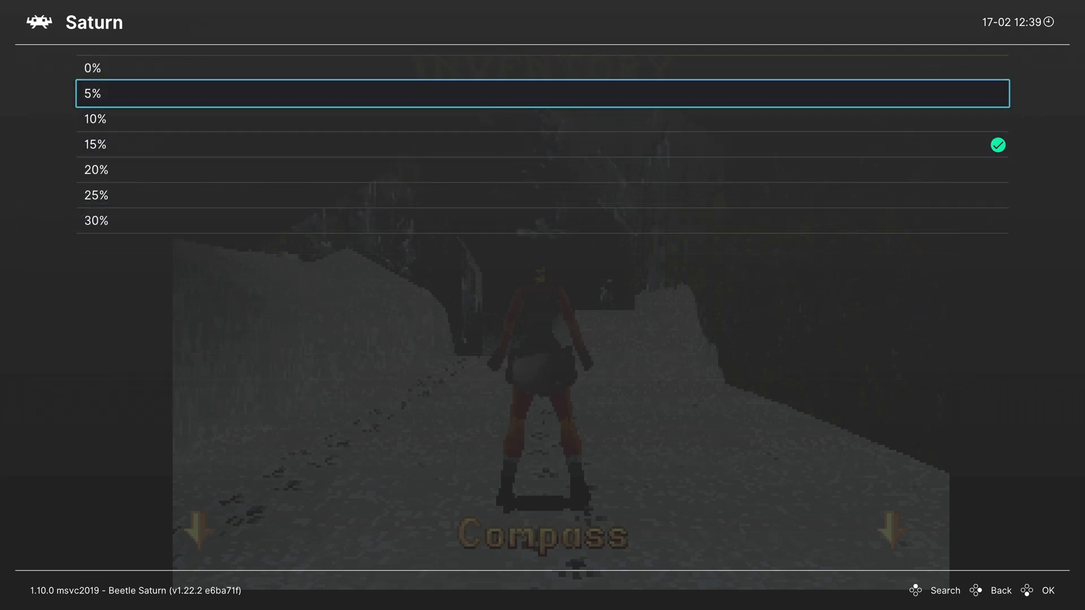
pyautogui.press('Return')
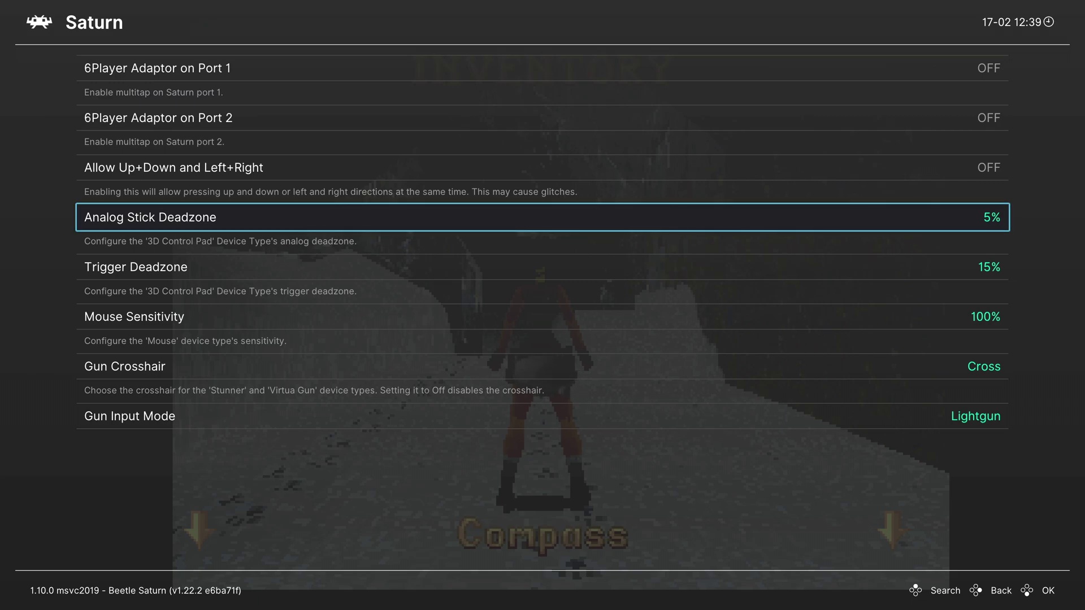
# Set the Trigger Deadzone for the 3D Control Pad to 0%
pyautogui.click(136, 266)
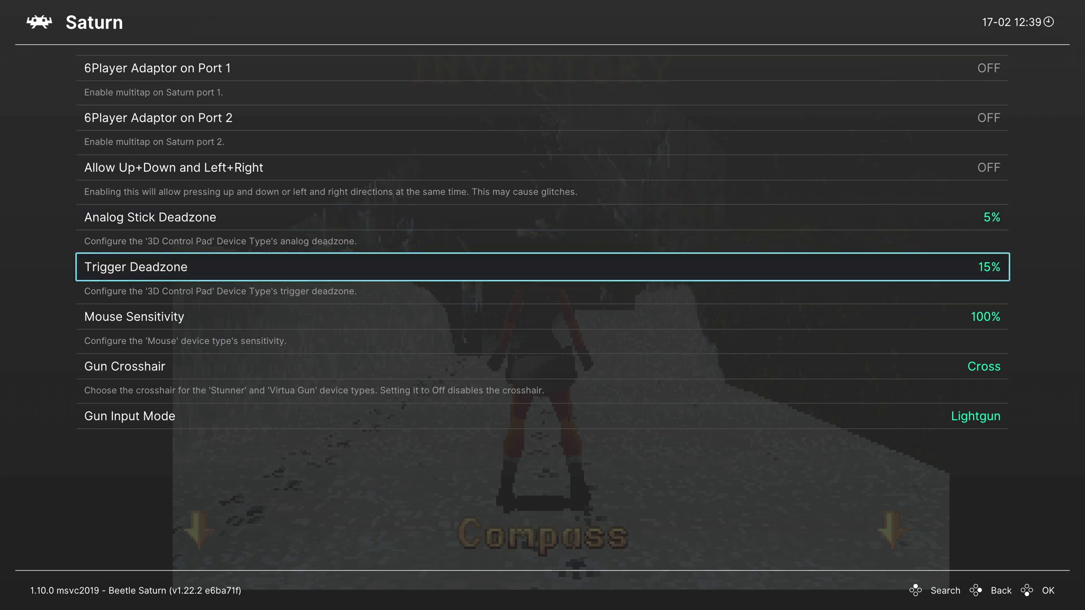
pyautogui.press('Return')
pyautogui.press('Up')
pyautogui.press('Up')
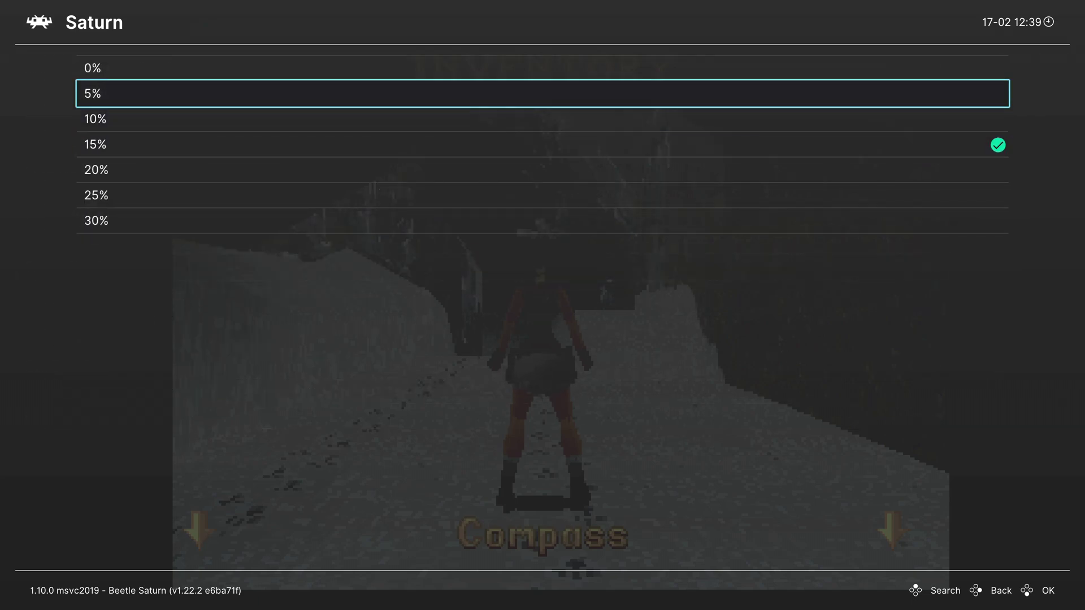
pyautogui.press('Up')
pyautogui.press('Return')
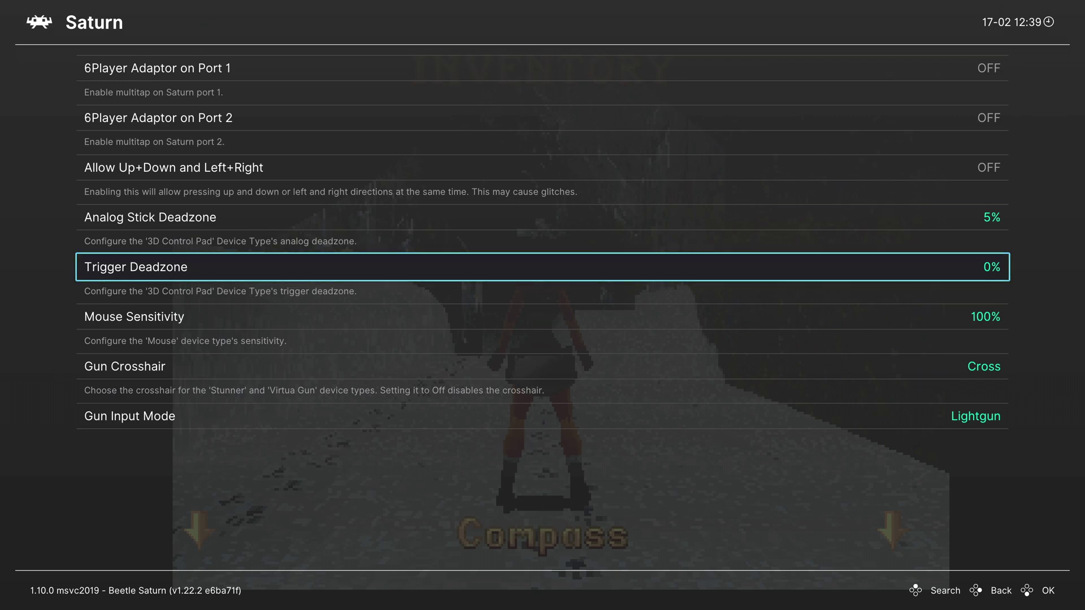
# Examine the Mouse Sensitivity, Gun Crosshair and Gun Input Mode options, and return to the core options list
pyautogui.click(136, 316)
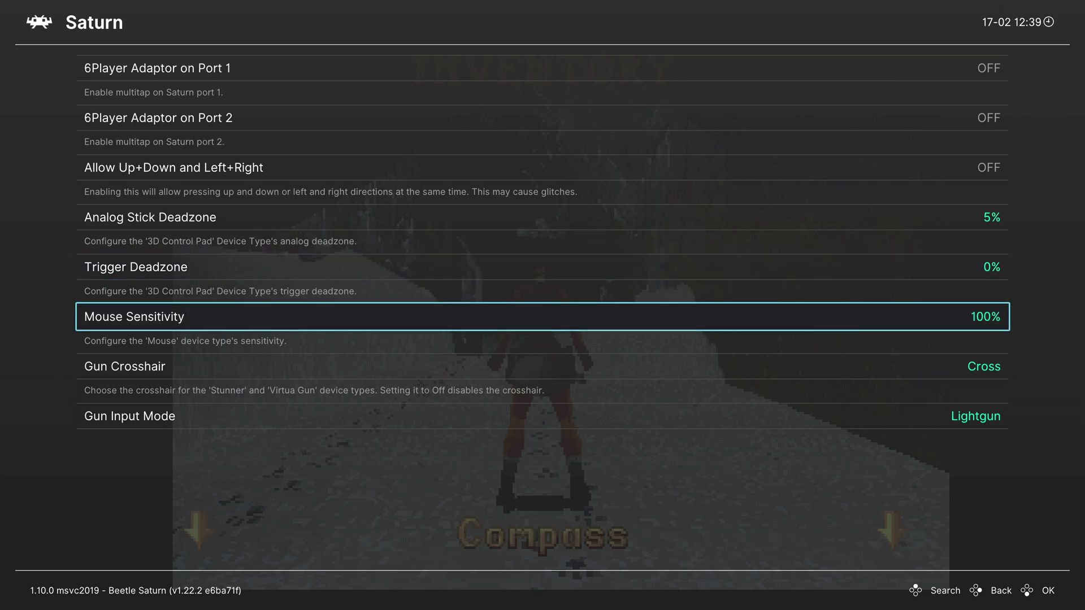
pyautogui.press('Down')
pyautogui.press('Down')
pyautogui.press('Up')
pyautogui.press('Up')
pyautogui.press('Down')
pyautogui.press('Down')
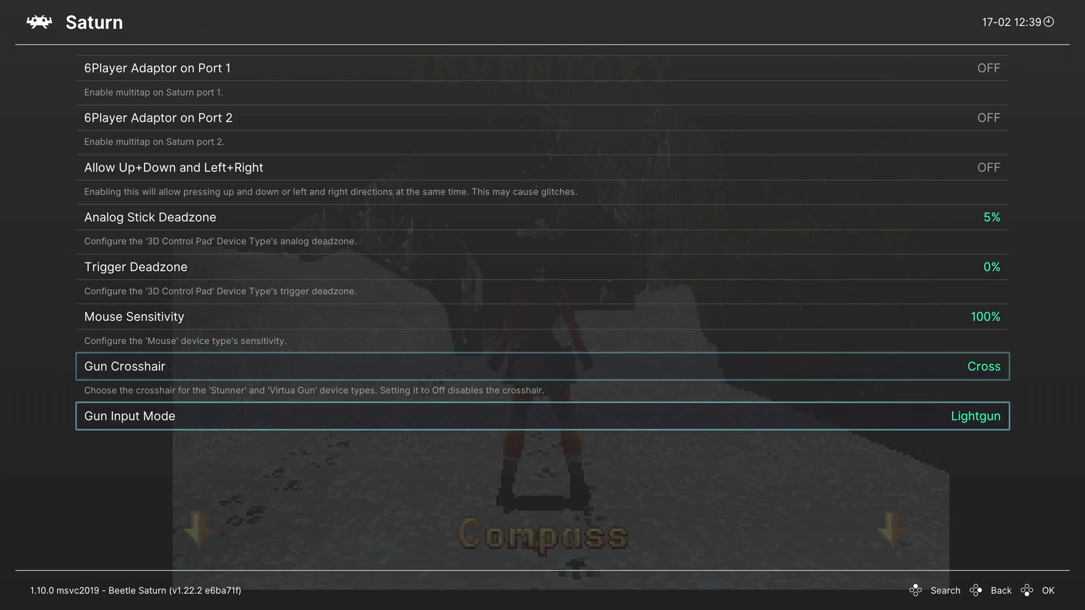
pyautogui.press('Up')
pyautogui.press('Up')
pyautogui.press('Down')
pyautogui.press('Down')
pyautogui.press('Down')
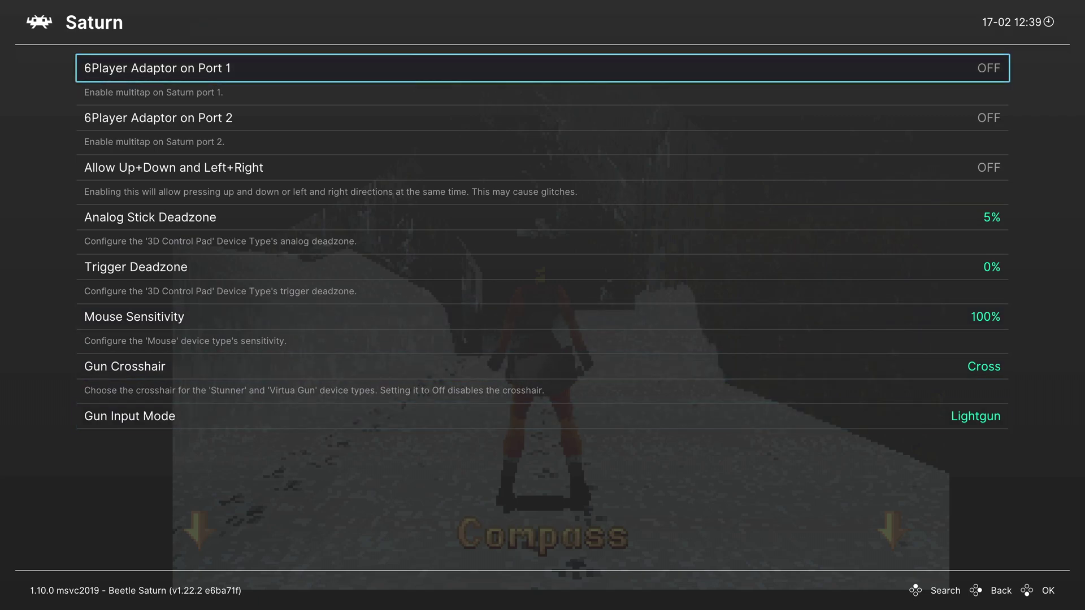
pyautogui.press('Up')
pyautogui.press('Up')
pyautogui.press('Up')
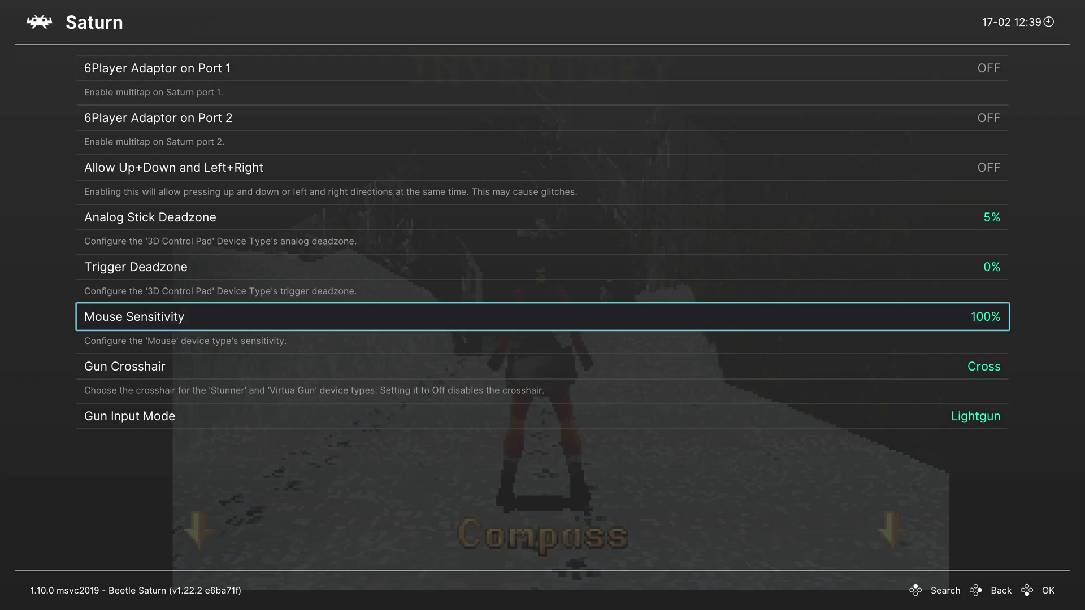
pyautogui.press('BackSpace')
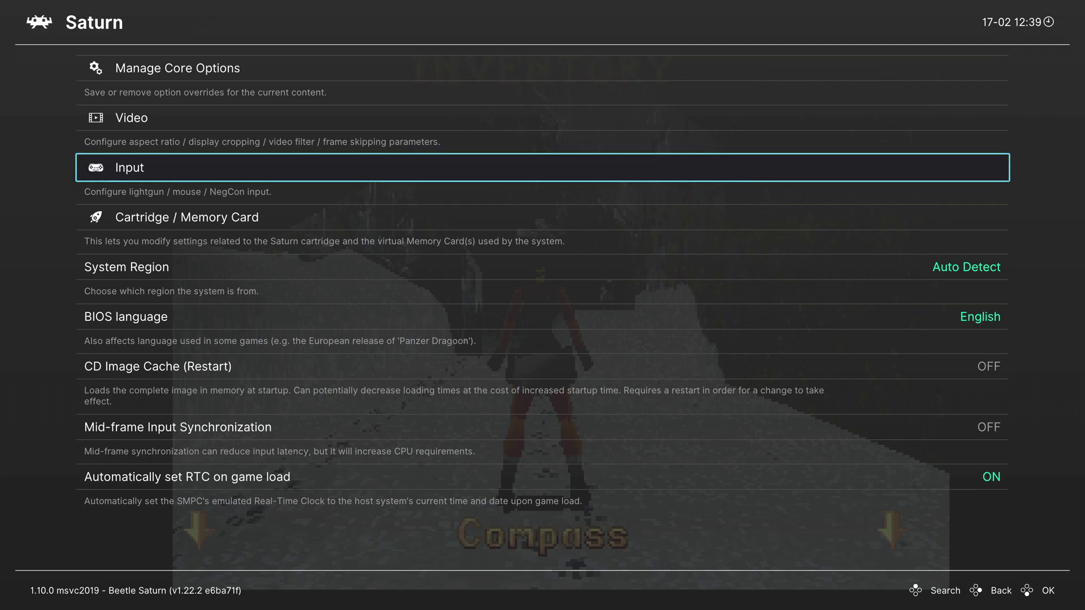
# Set the Cartridge option in the Cartridge / Memory Card category to Backup Memory
pyautogui.press('Down')
pyautogui.press('Return')
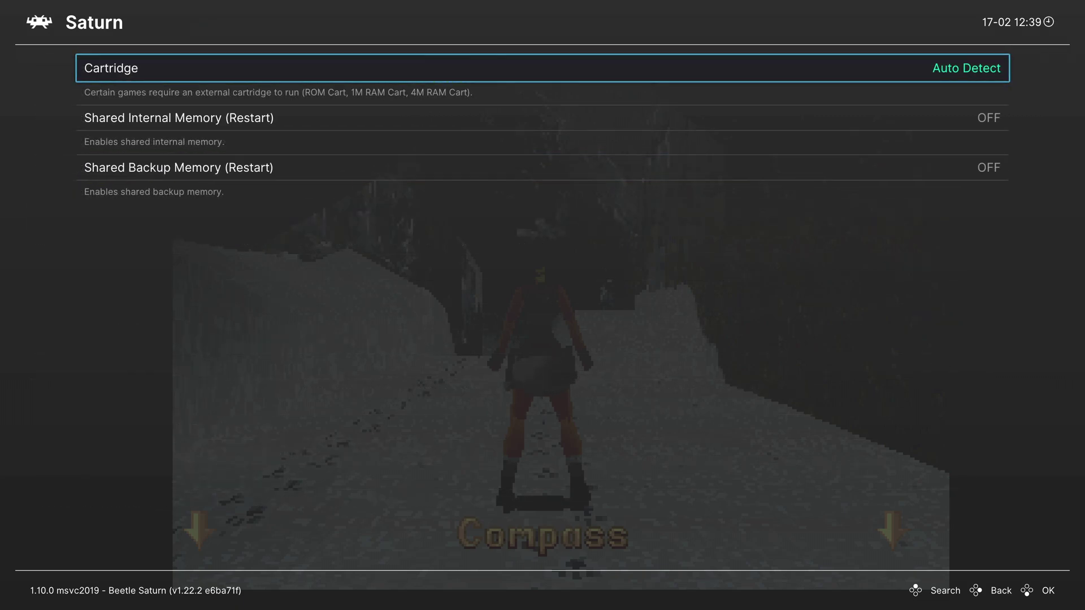
pyautogui.press('Return')
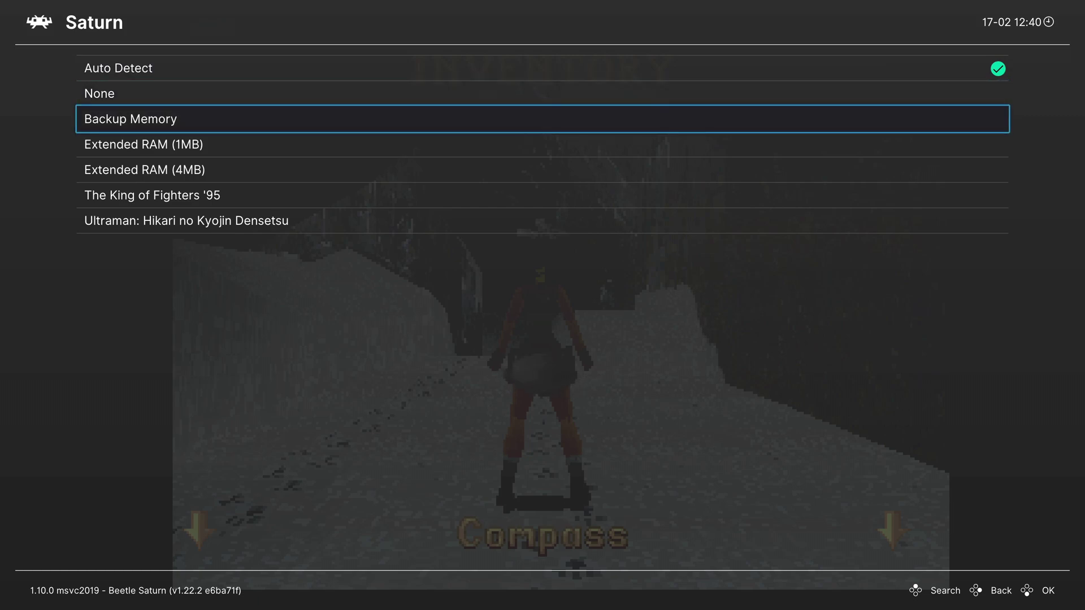
pyautogui.press('Down')
pyautogui.press('Down')
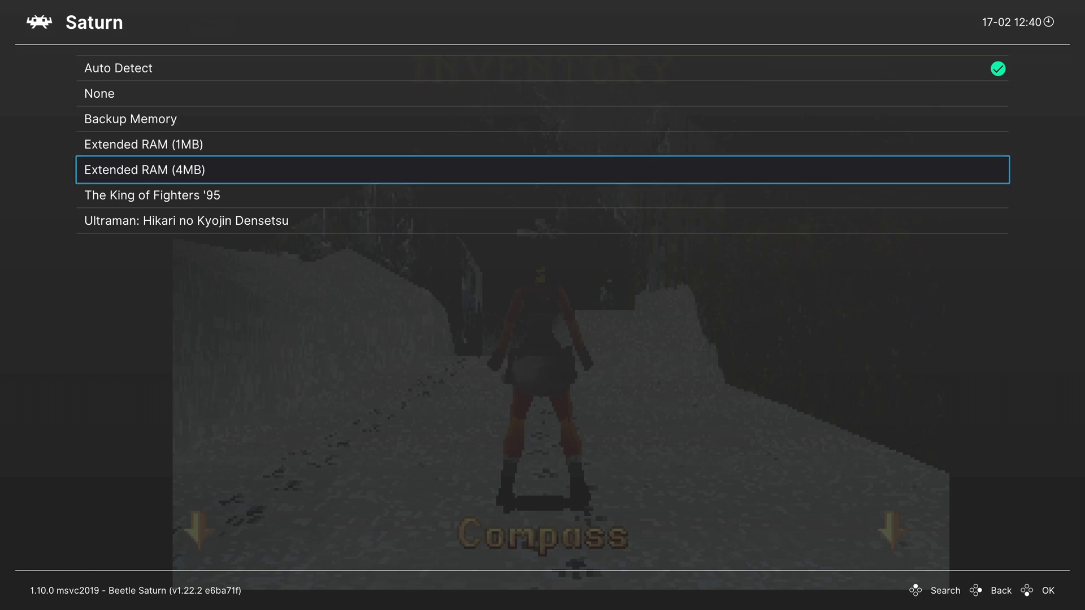
pyautogui.press('Down')
pyautogui.press('Down')
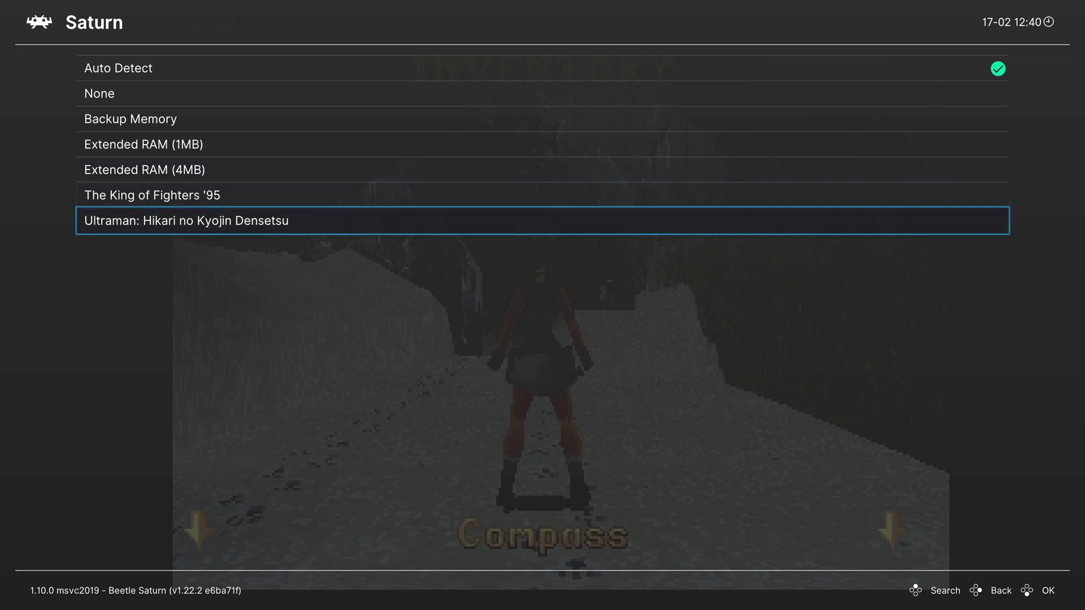
pyautogui.press('Up')
pyautogui.press('Down')
pyautogui.press('BackSpace')
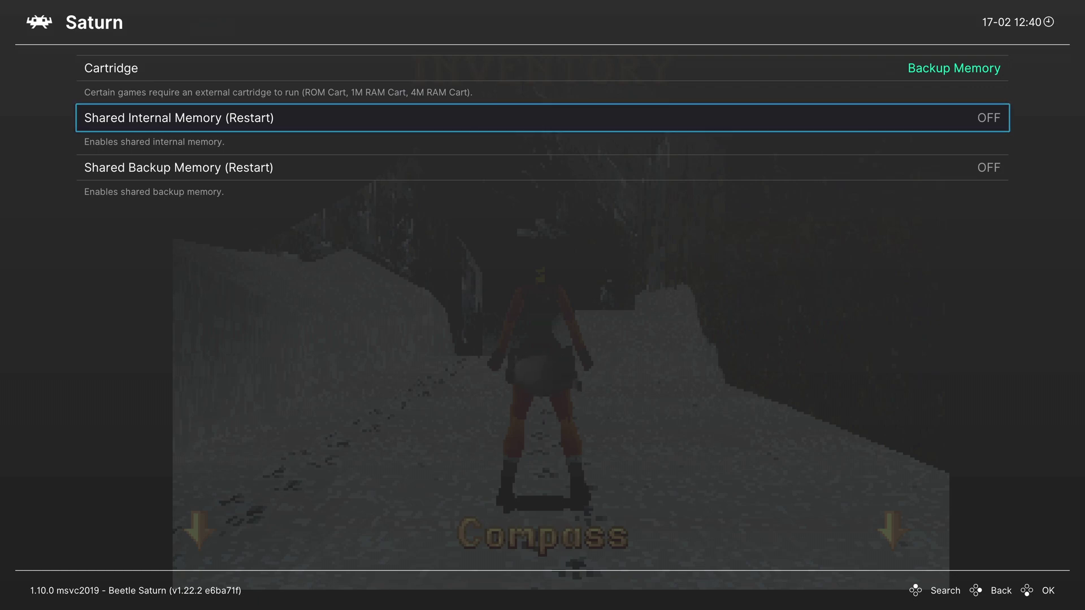
# Turn on Shared Backup Memory (Restart) and leave the Cartridge / Memory Card category
pyautogui.press('Down')
pyautogui.press('Up')
pyautogui.press('Down')
pyautogui.press('Up')
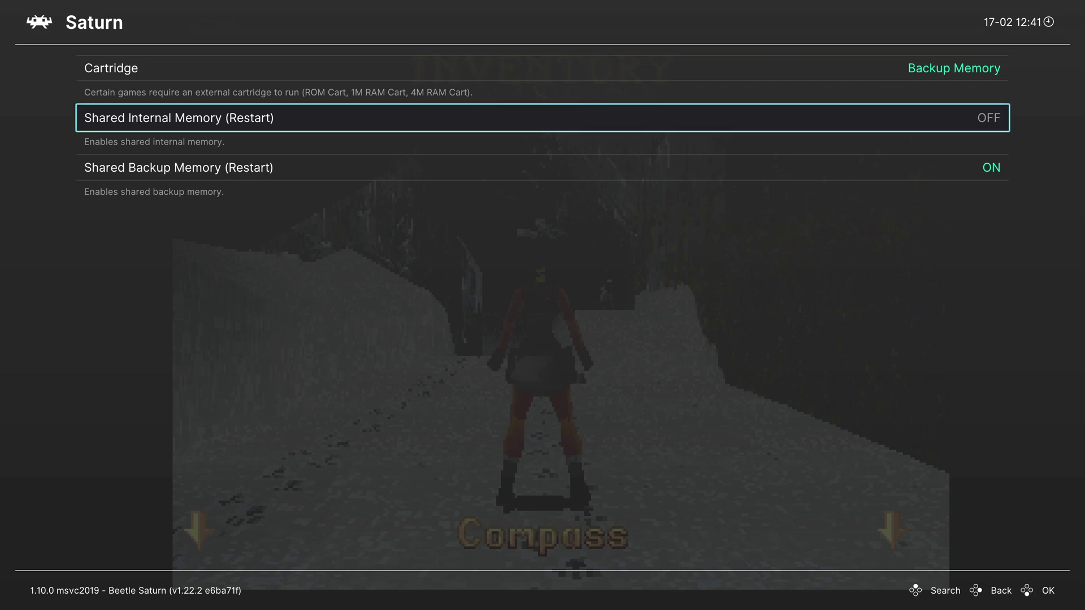
pyautogui.press('BackSpace')
# Look through the regions offered for the System Region core option
pyautogui.press('Down')
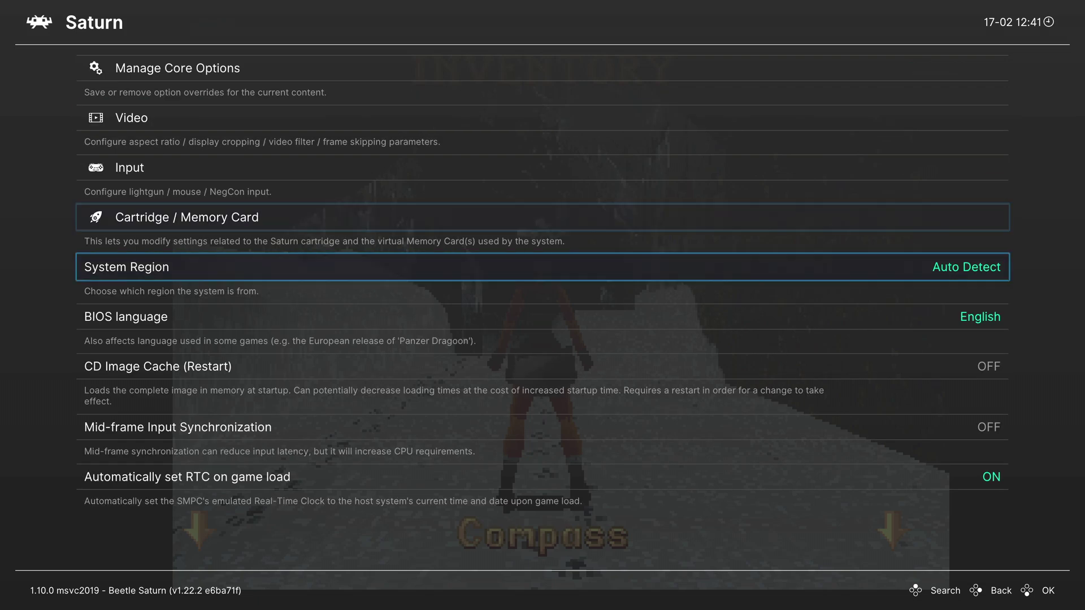
pyautogui.press('Return')
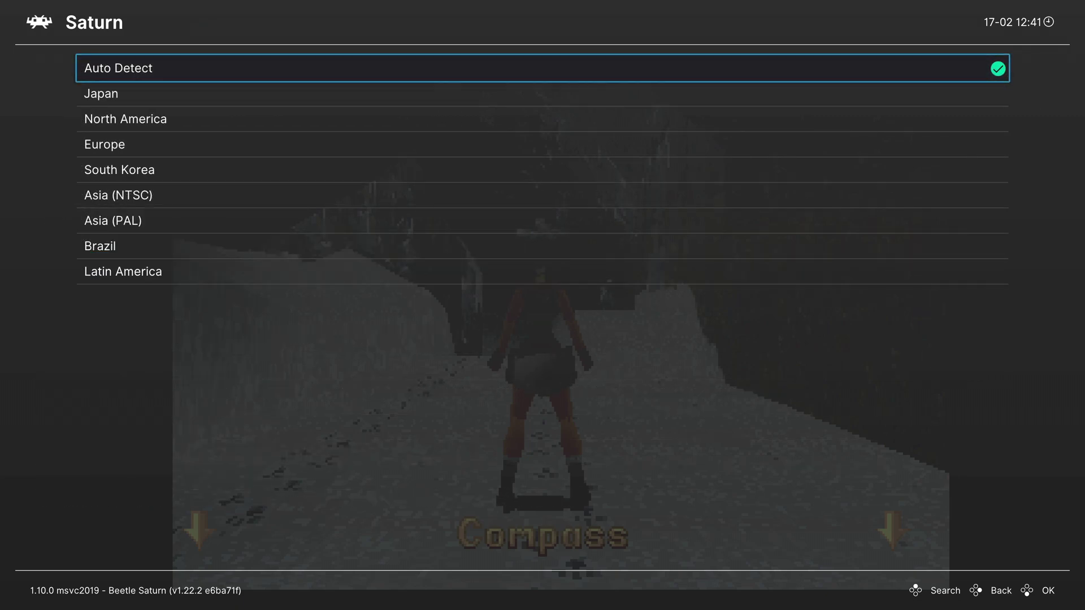
pyautogui.press('Down')
pyautogui.press('Down')
pyautogui.press('Down')
pyautogui.press('Down')
pyautogui.press('Down')
pyautogui.press('Down')
pyautogui.press('Down')
pyautogui.press('Down')
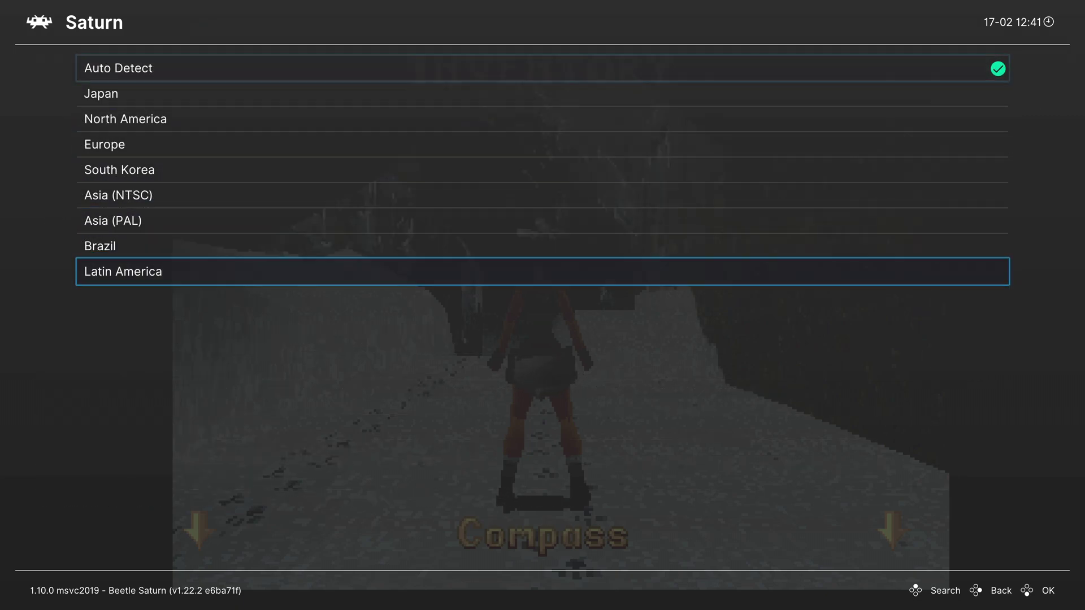
pyautogui.press('Down')
pyautogui.press('Down')
pyautogui.press('Down')
pyautogui.press('Down')
pyautogui.press('Down')
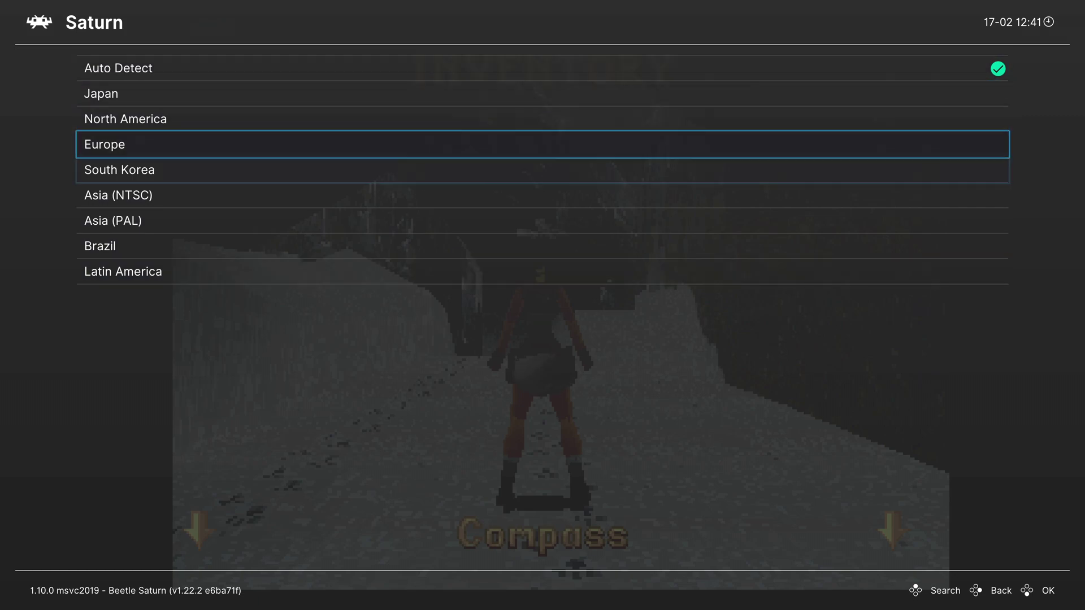
pyautogui.press('Down')
pyautogui.press('Up')
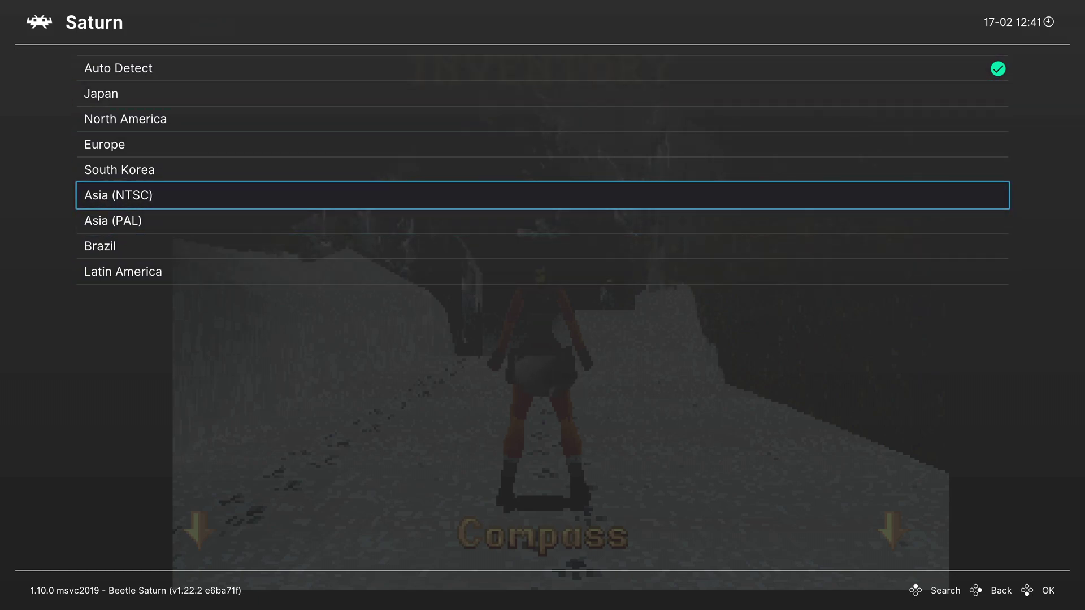
pyautogui.press('Up')
pyautogui.press('Up')
pyautogui.press('Up')
pyautogui.press('Up')
pyautogui.press('Up')
pyautogui.press('Down')
pyautogui.press('Down')
pyautogui.press('Down')
pyautogui.press('Down')
pyautogui.press('Down')
pyautogui.press('Down')
pyautogui.press('Down')
pyautogui.press('BackSpace')
# Look through the languages offered for the BIOS language option and choose English
pyautogui.press('Down')
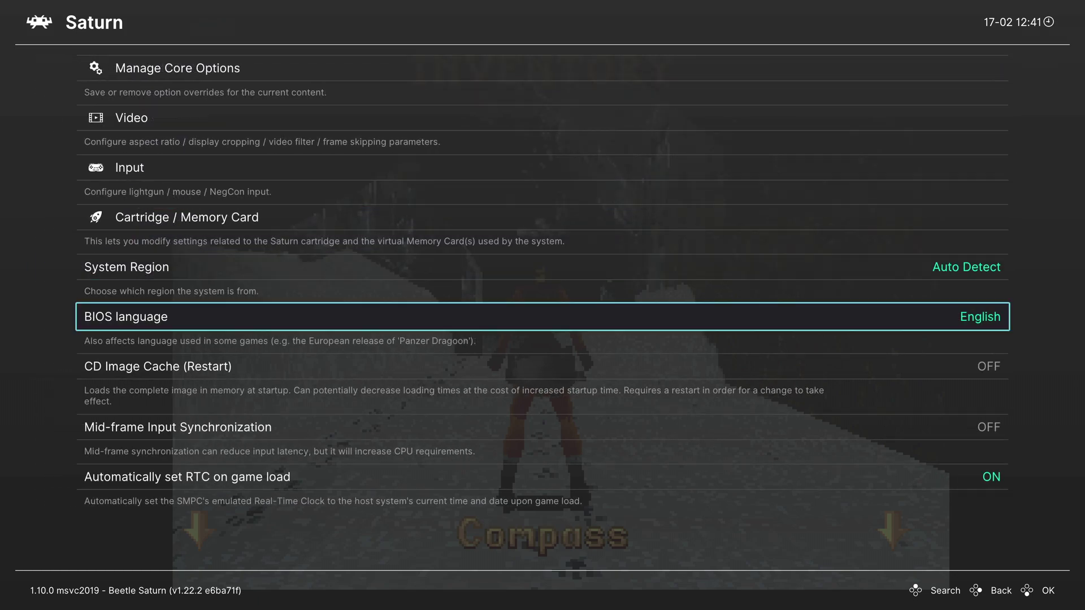
pyautogui.press('Return')
pyautogui.press('Down')
pyautogui.press('Down')
pyautogui.press('Down')
pyautogui.press('Down')
pyautogui.press('Down')
pyautogui.press('Down')
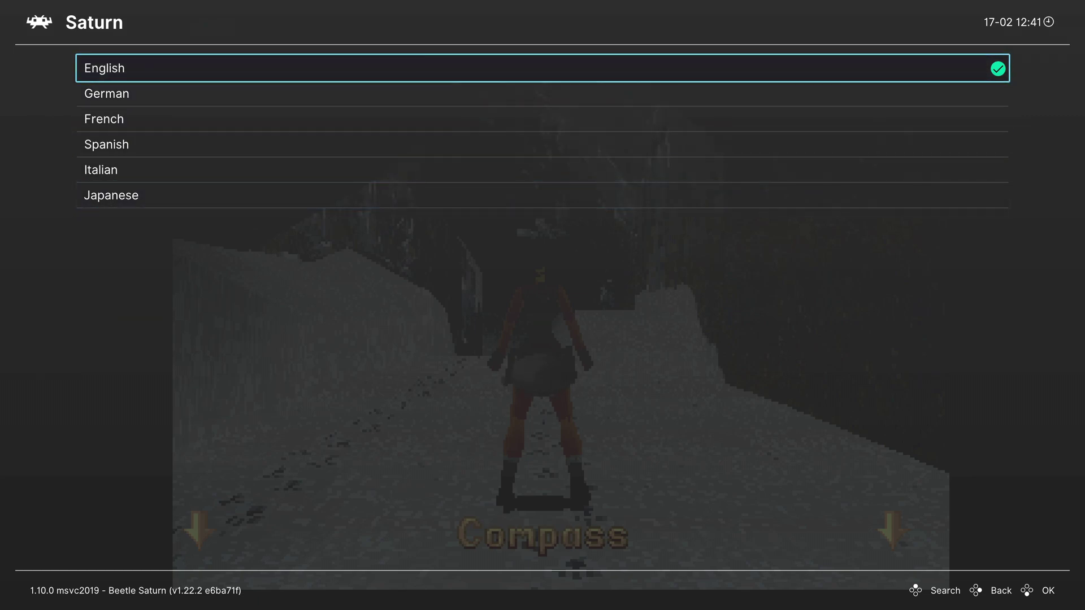
pyautogui.press('Return')
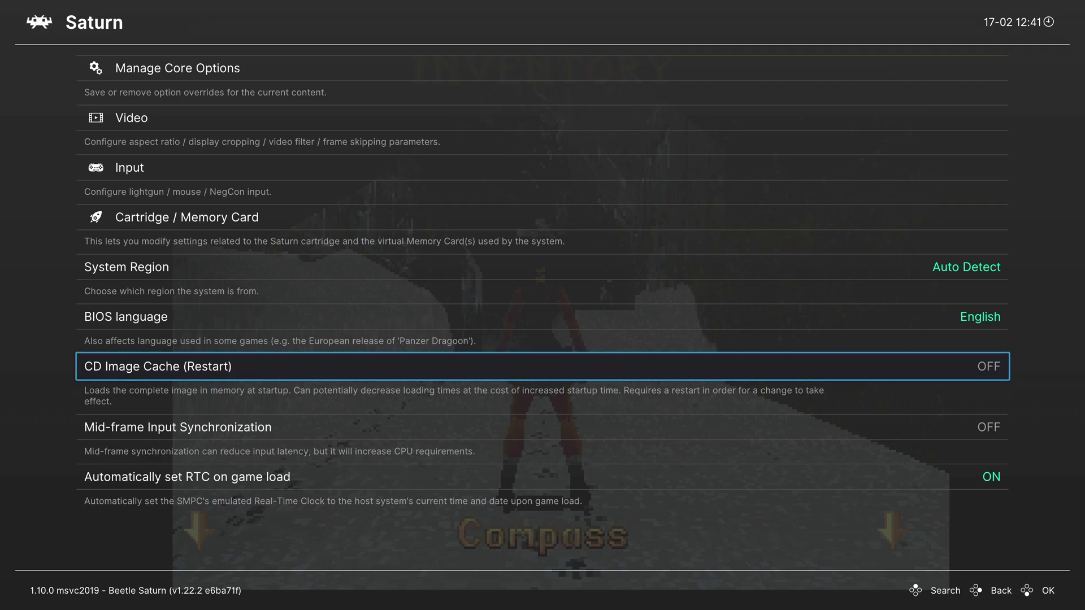
# Turn on CD Image Cache (Restart) and Mid-frame Input Synchronization in the core options
pyautogui.press('Right')
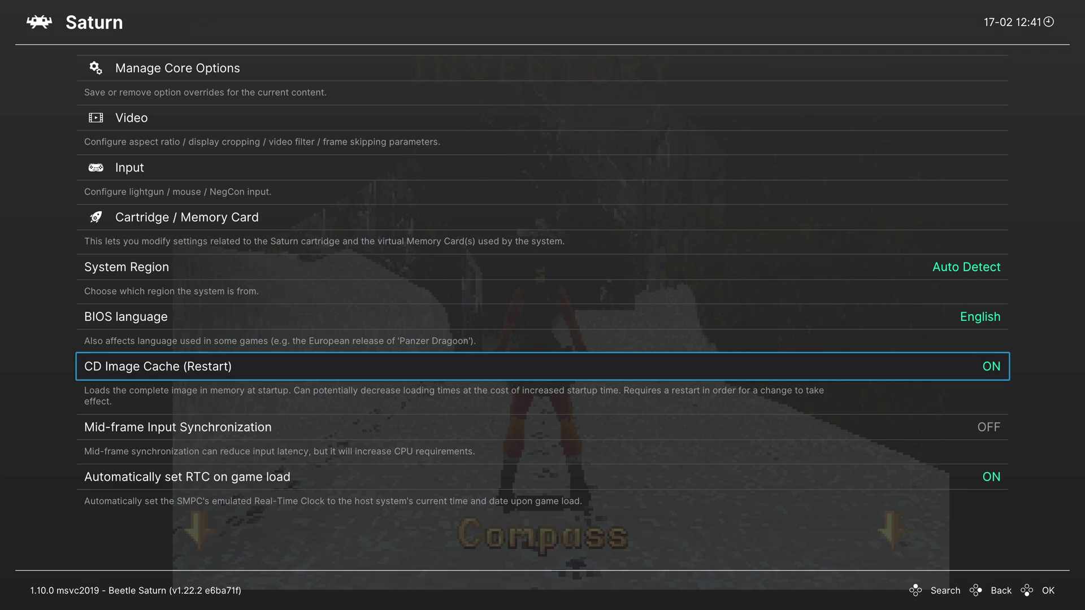
pyautogui.press('Down')
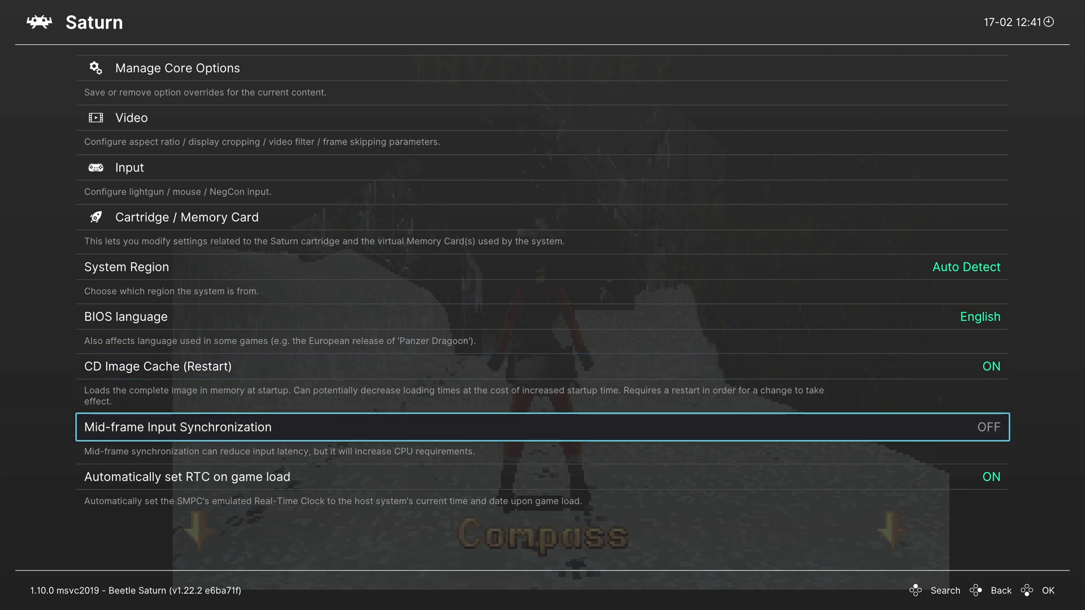
pyautogui.press('Right')
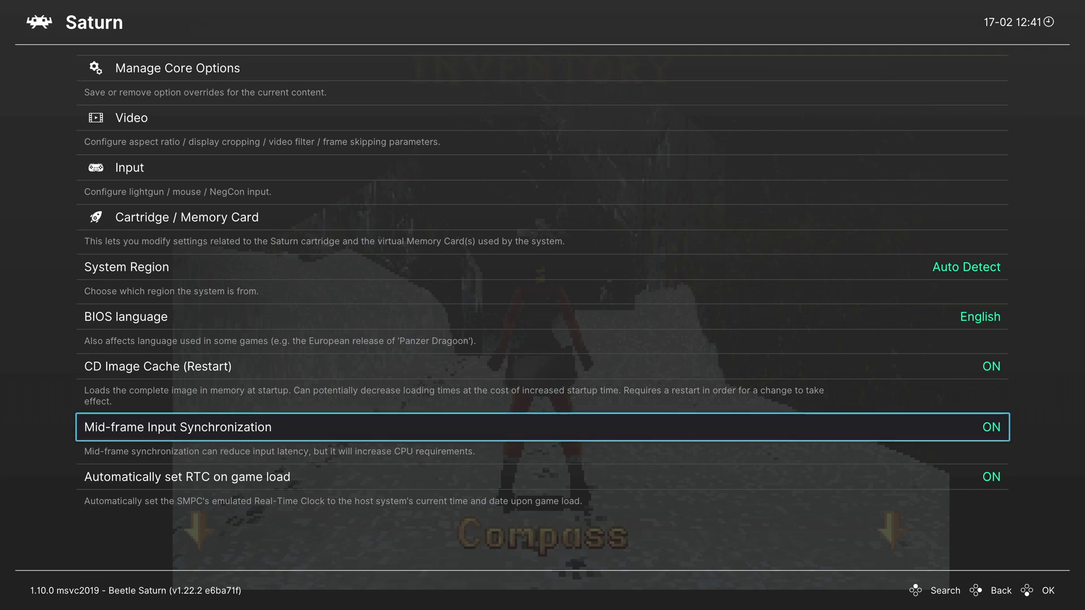
pyautogui.press('Down')
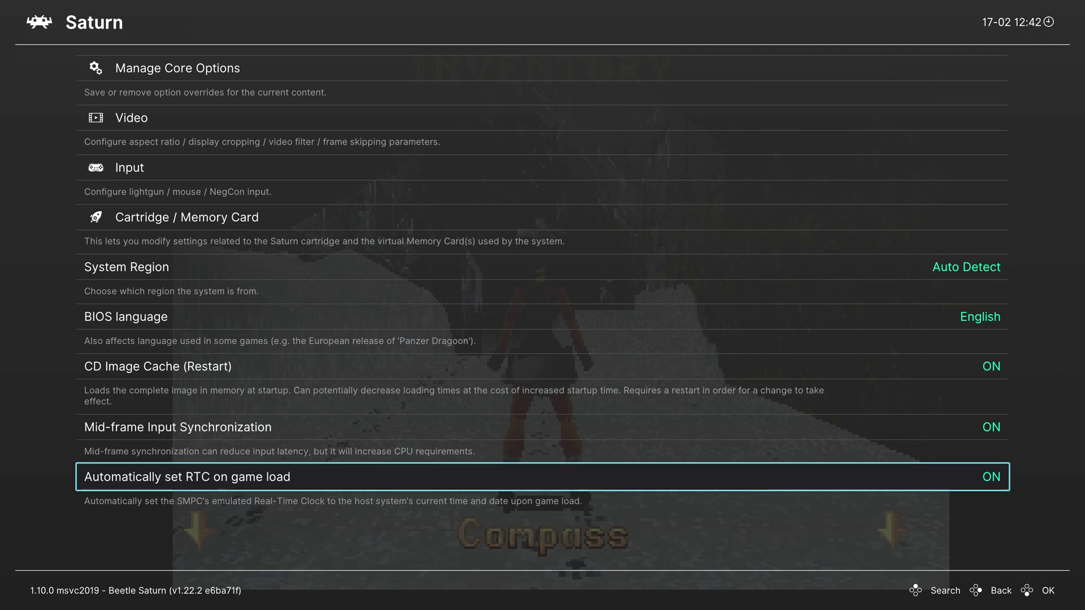
pyautogui.press('Down')
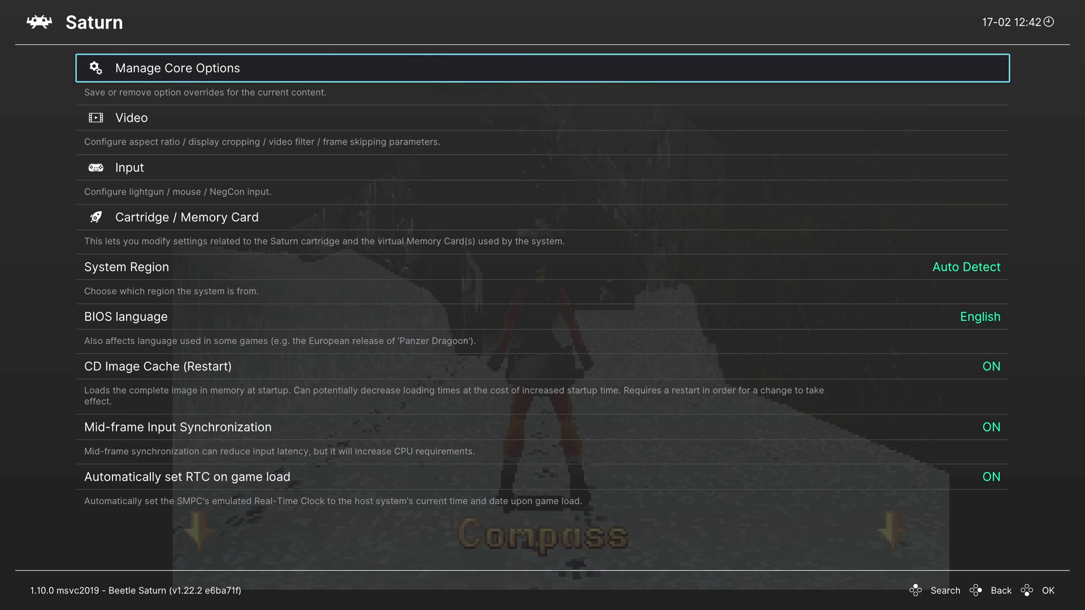
# Look at the save and reset choices under Manage Core Options and return to the running game's quick menu
pyautogui.press('Return')
pyautogui.press('Down')
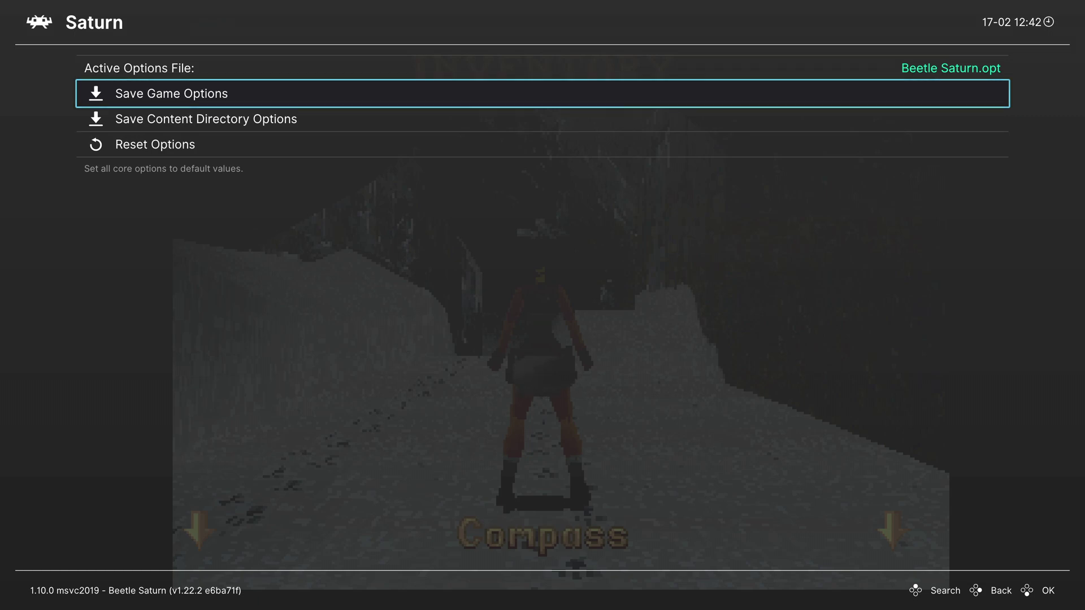
pyautogui.press('BackSpace')
pyautogui.press('BackSpace')
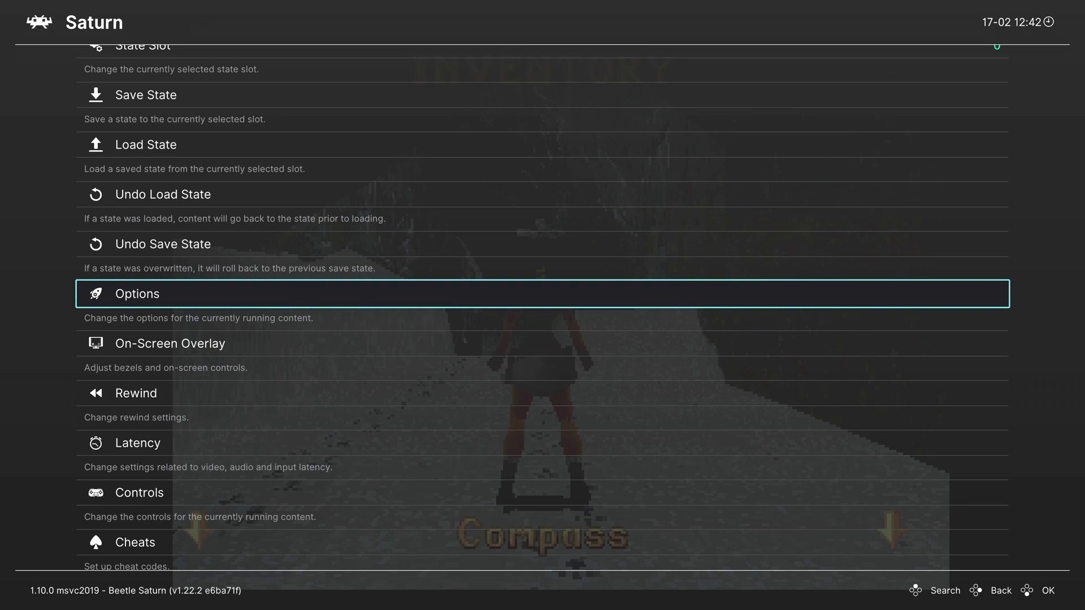
# Open the Shaders settings for the running game
pyautogui.press('Down')
pyautogui.press('Down')
pyautogui.press('Down')
pyautogui.press('Down')
pyautogui.press('Down')
pyautogui.press('Down')
pyautogui.press('Down')
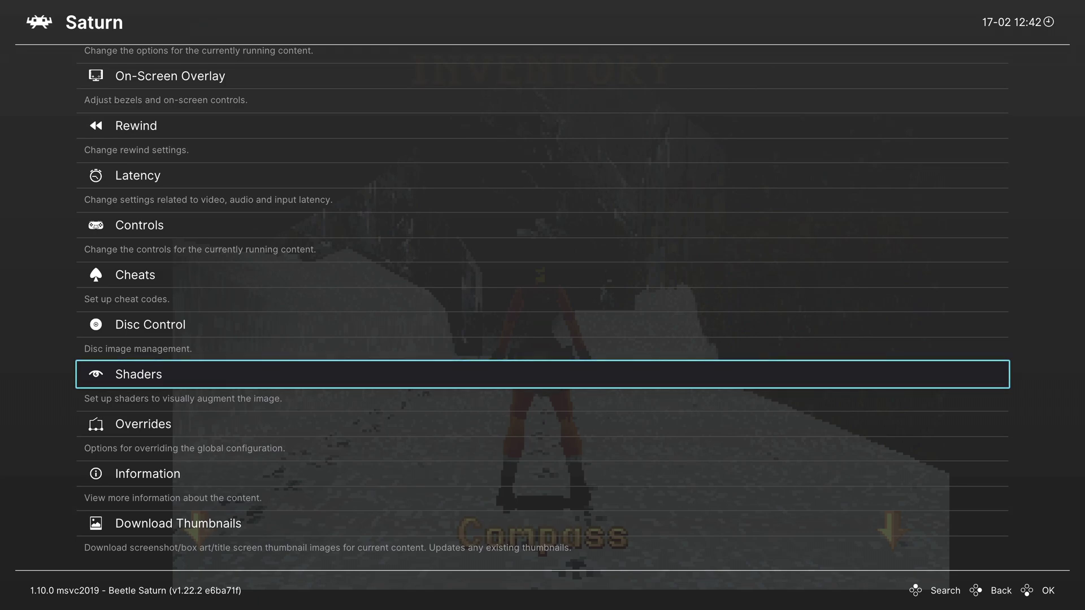
pyautogui.press('Return')
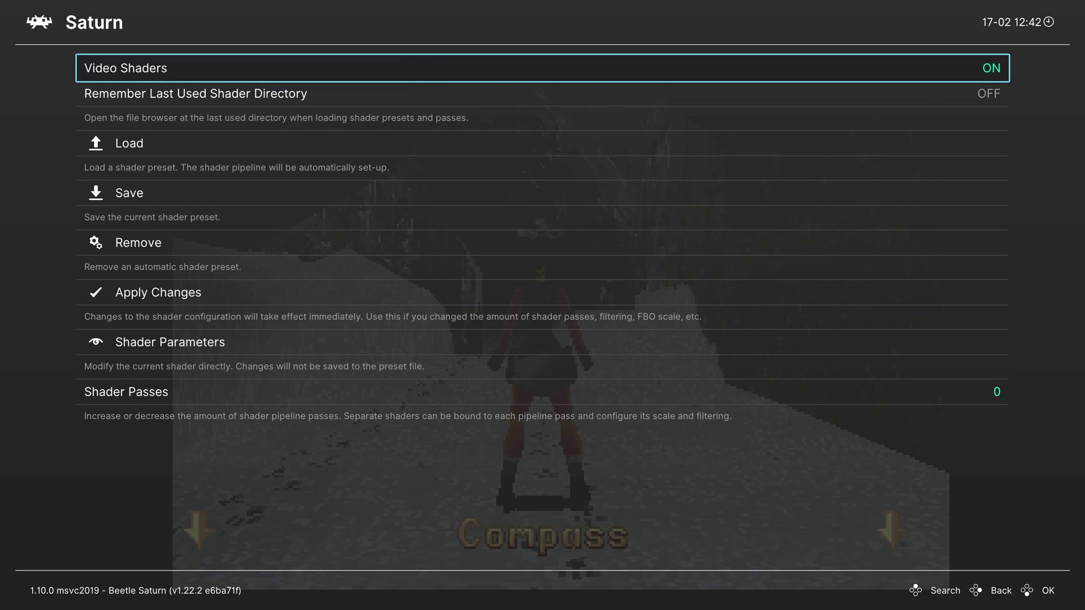
# Browse for a shader preset to load and open the crt folder inside shaders_slang
pyautogui.press('Down')
pyautogui.press('Down')
pyautogui.press('Return')
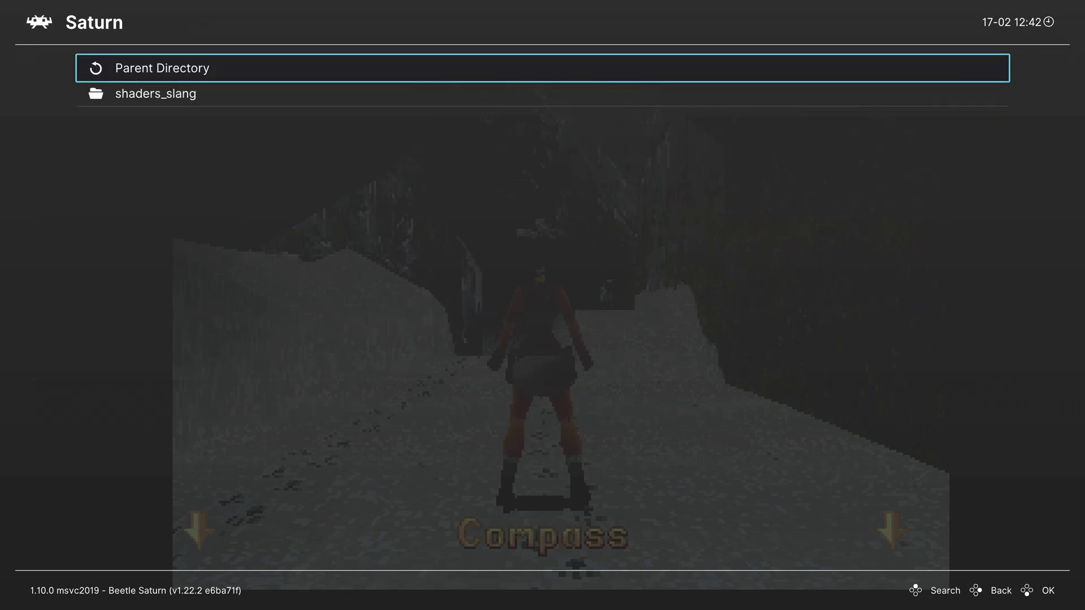
pyautogui.press('Down')
pyautogui.press('Return')
pyautogui.press('Down')
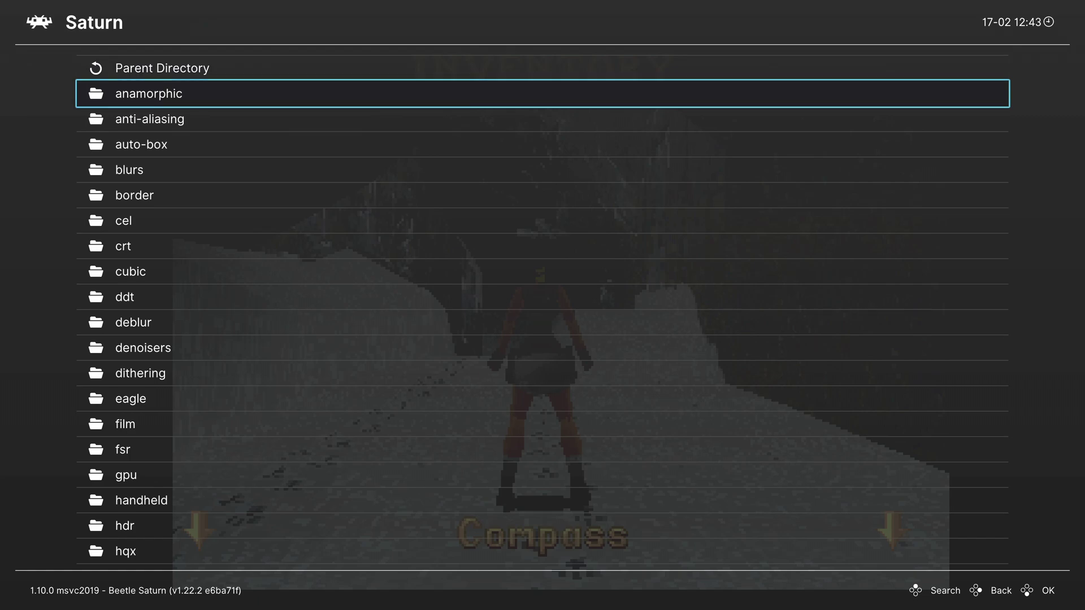
pyautogui.press('Down')
pyautogui.press('Down')
pyautogui.press('Down')
pyautogui.press('Down')
pyautogui.press('Down')
pyautogui.press('Down')
pyautogui.press('Return')
# Load the crt-easymode.slangp shader preset
pyautogui.press('Down')
pyautogui.press('Down')
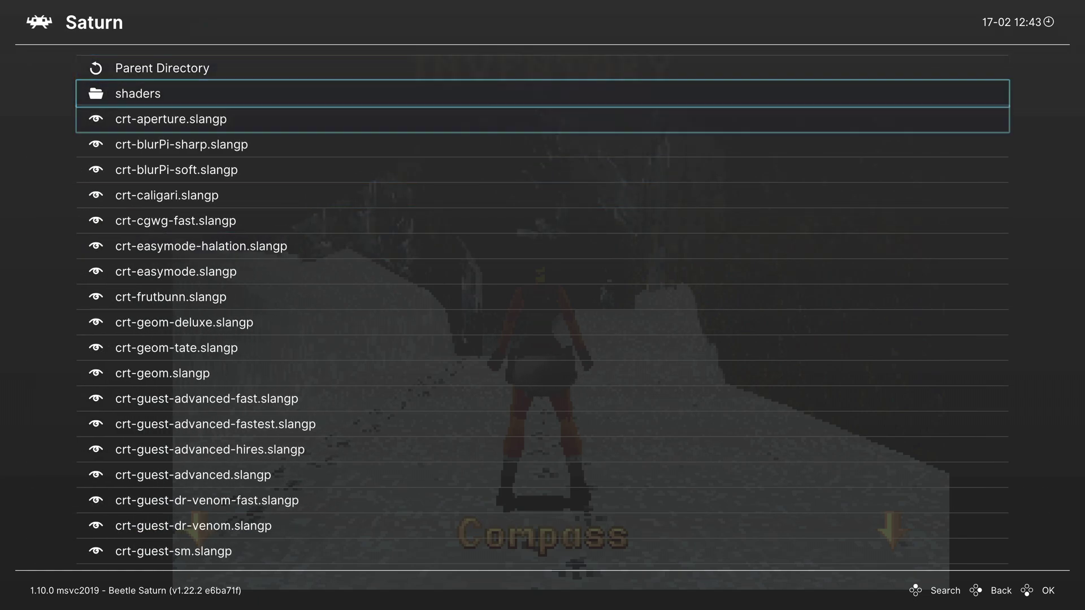
pyautogui.press('Down')
pyautogui.press('Down')
pyautogui.press('Down')
pyautogui.press('Down')
pyautogui.press('Down')
pyautogui.press('Down')
pyautogui.press('Return')
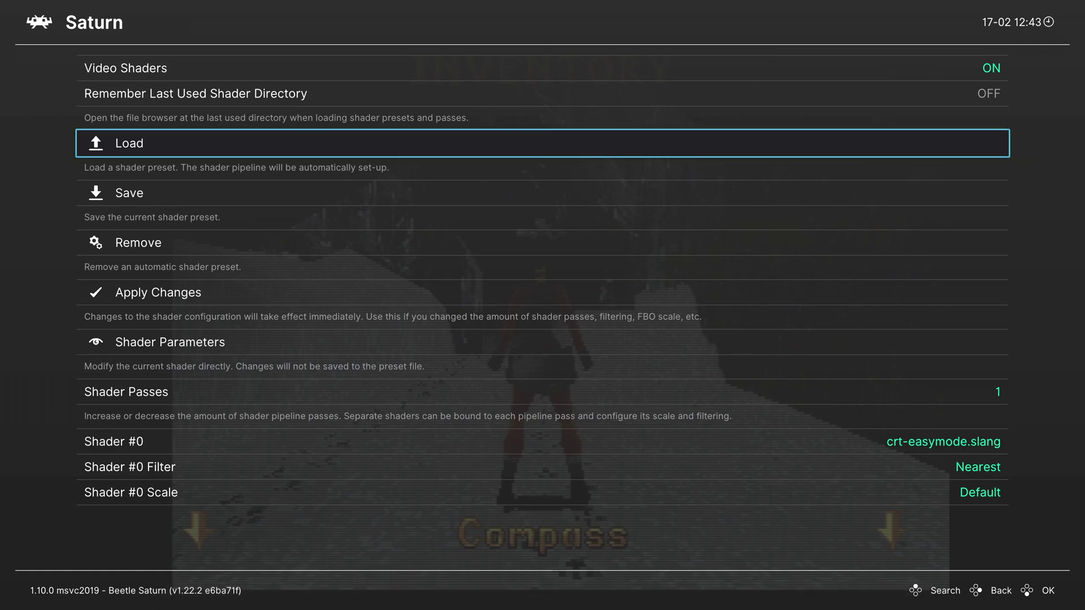
# Load the crt-royale.slangp shader preset from the crt folder
pyautogui.press('Return')
pyautogui.press('Down')
pyautogui.press('Down')
pyautogui.press('Down')
pyautogui.press('Down')
pyautogui.press('Down')
pyautogui.press('Down')
pyautogui.press('Down')
pyautogui.press('Down')
pyautogui.press('Down')
pyautogui.press('Down')
pyautogui.press('Down')
pyautogui.press('Down')
pyautogui.press('Down')
pyautogui.press('Down')
pyautogui.press('Down')
pyautogui.press('Down')
pyautogui.press('Down')
pyautogui.press('Down')
pyautogui.press('Down')
pyautogui.press('Down')
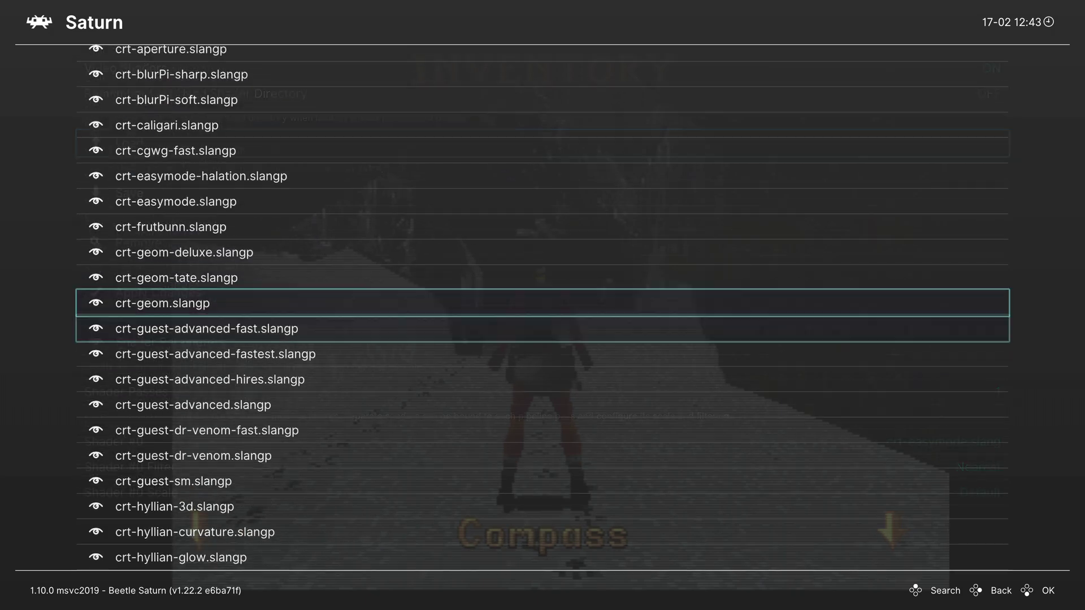
pyautogui.press('Down')
pyautogui.press('Down')
pyautogui.press('Down')
pyautogui.press('Down')
pyautogui.press('Down')
pyautogui.press('Down')
pyautogui.press('Down')
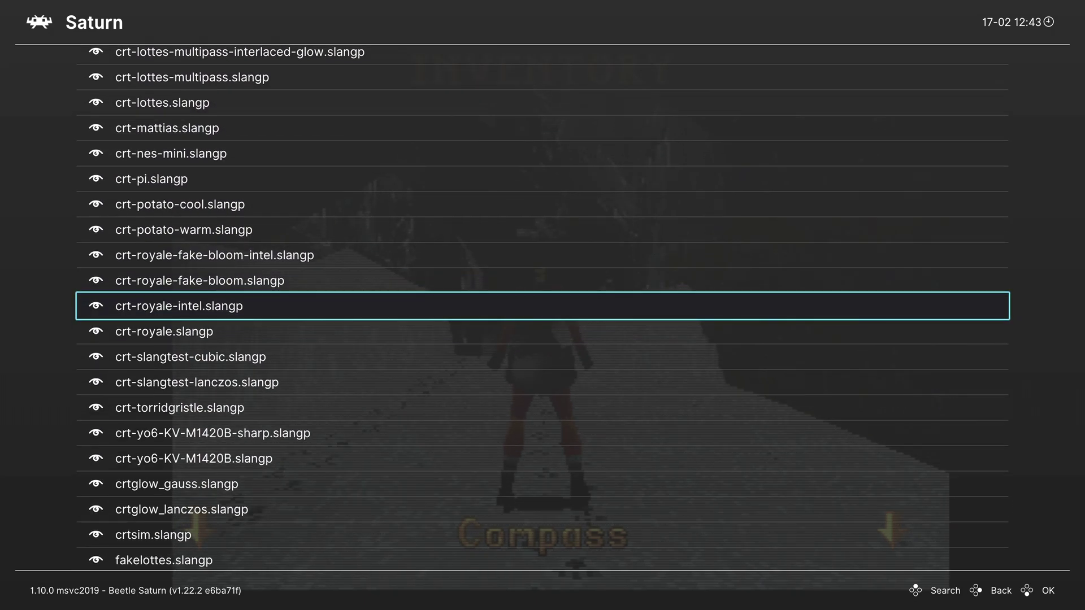
pyautogui.press('Down')
pyautogui.press('Return')
# Resume Tomb Raider and turn and run the character to examine the crt-royale shader in play
pyautogui.press('F1')
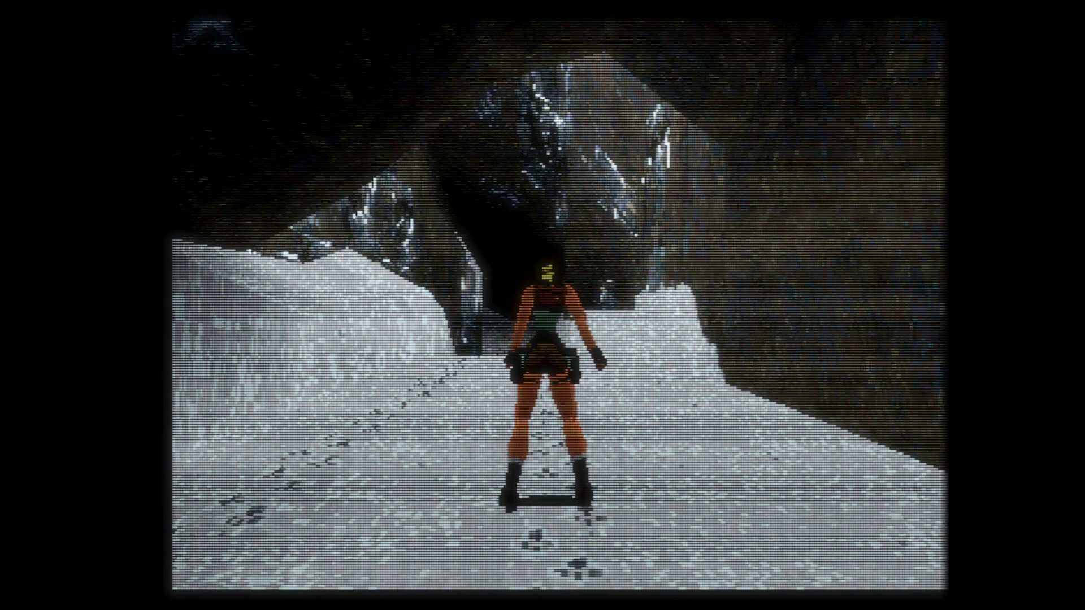
pyautogui.press('Right')
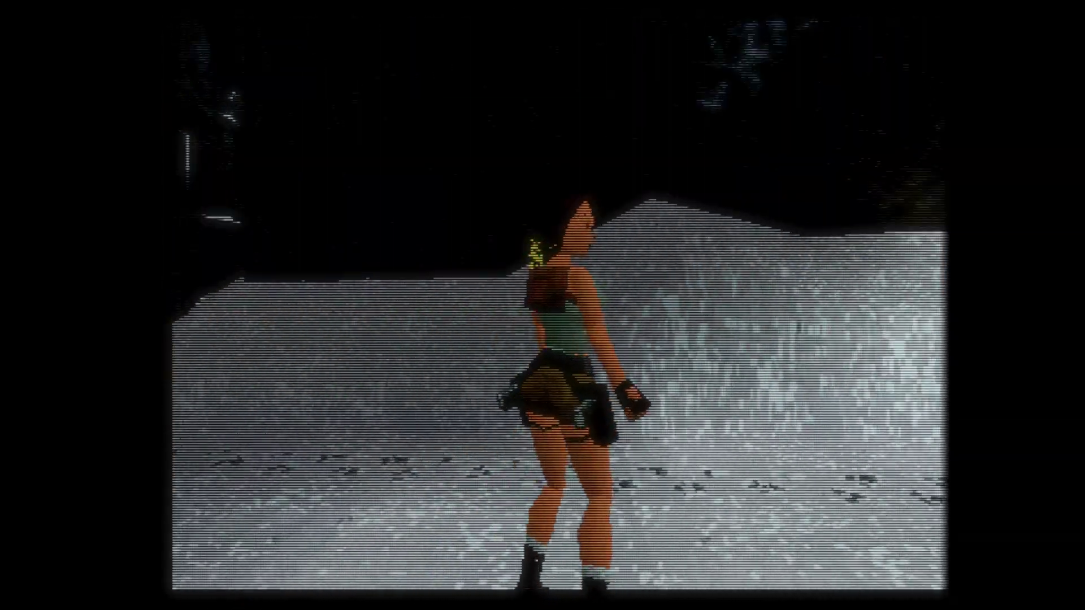
pyautogui.press('Right')
pyautogui.press('Up')
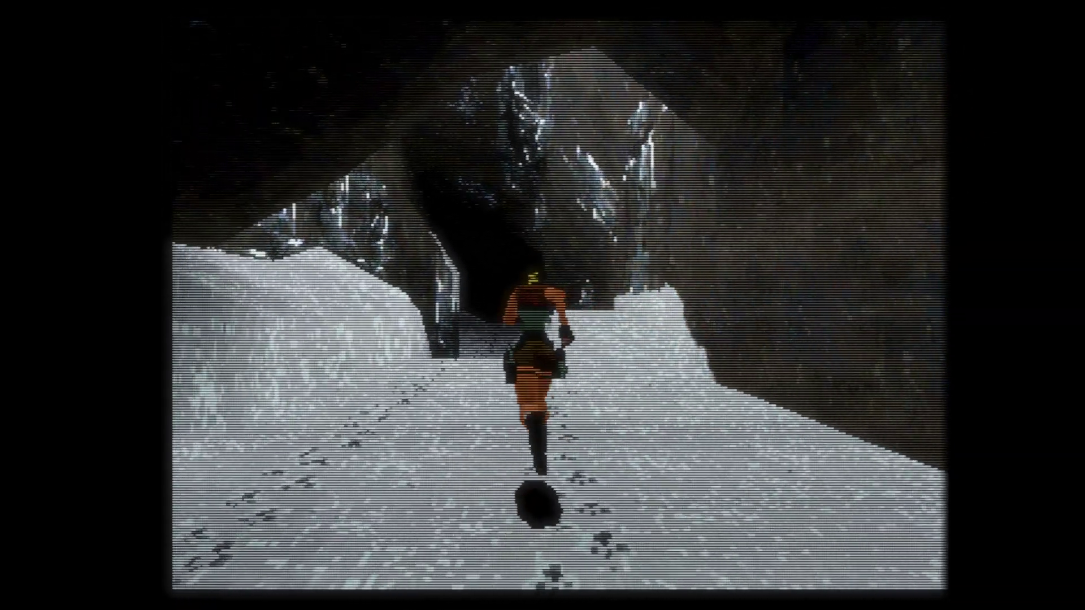
pyautogui.press('Up')
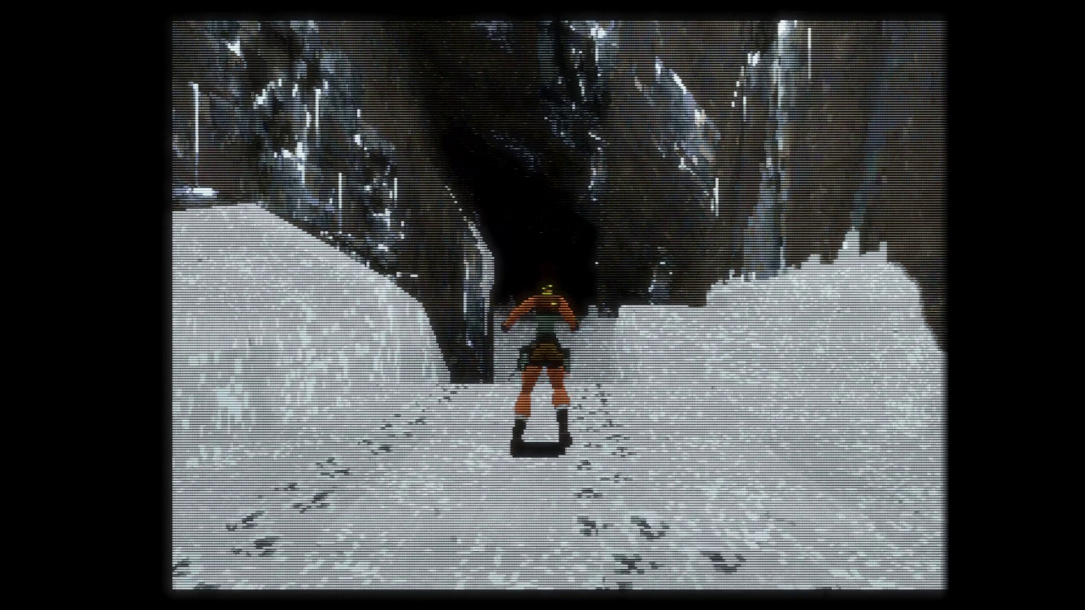
# Return to the shader browser and load the crt-guest-dr-venom-maxDR.slangp preset
pyautogui.press('F1')
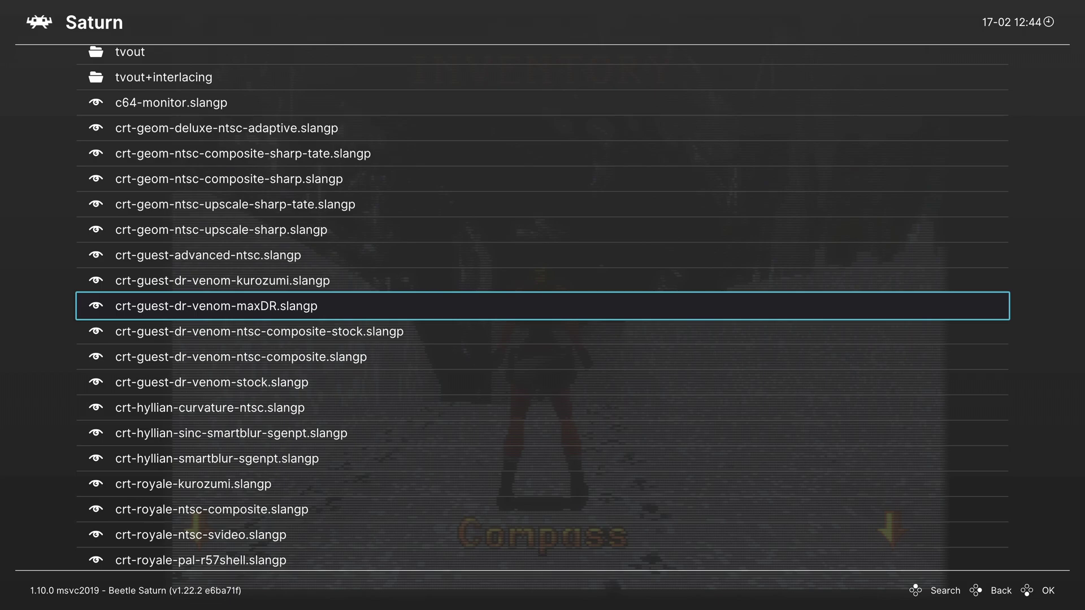
pyautogui.press('Return')
pyautogui.press('BackSpace')
pyautogui.press('BackSpace')
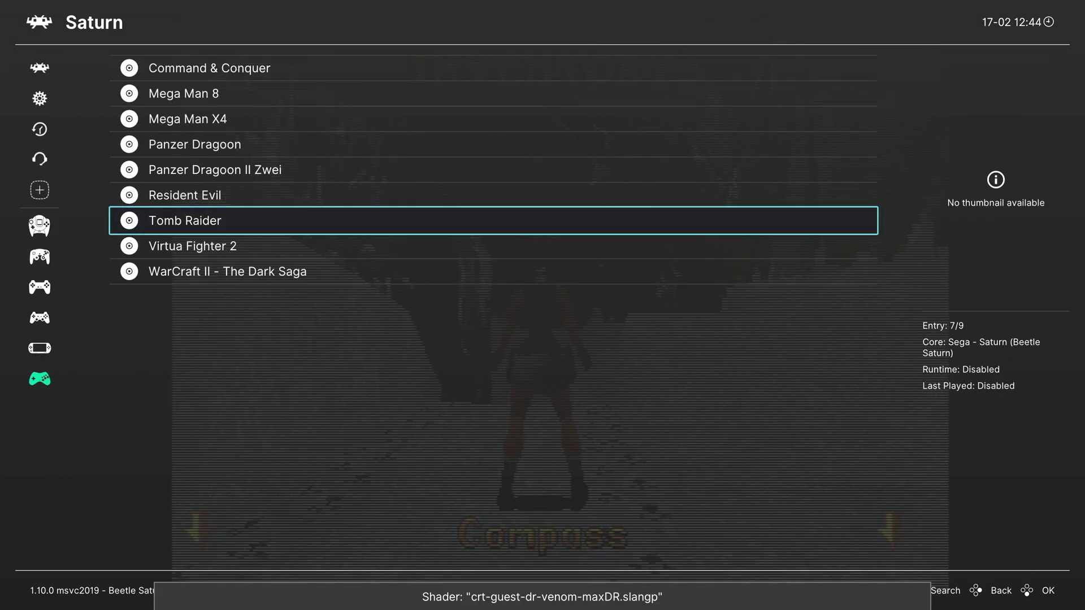
# Resume Tomb Raider and turn the character around to examine the crt-guest-dr-venom-maxDR shader in play
pyautogui.press('F1')
pyautogui.press('Return')
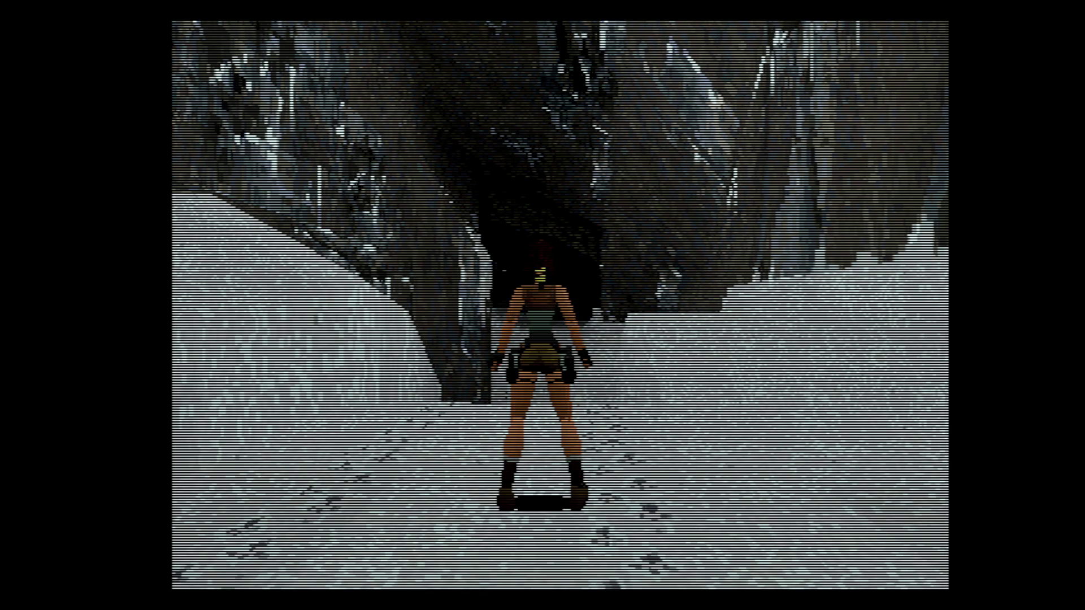
pyautogui.press('Left')
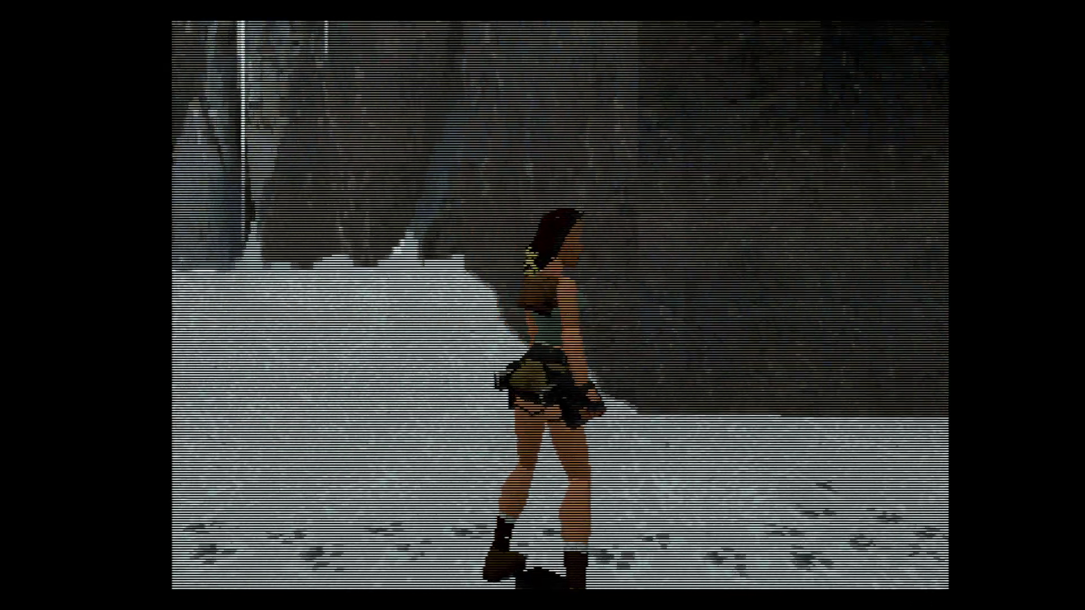
pyautogui.press('Left')
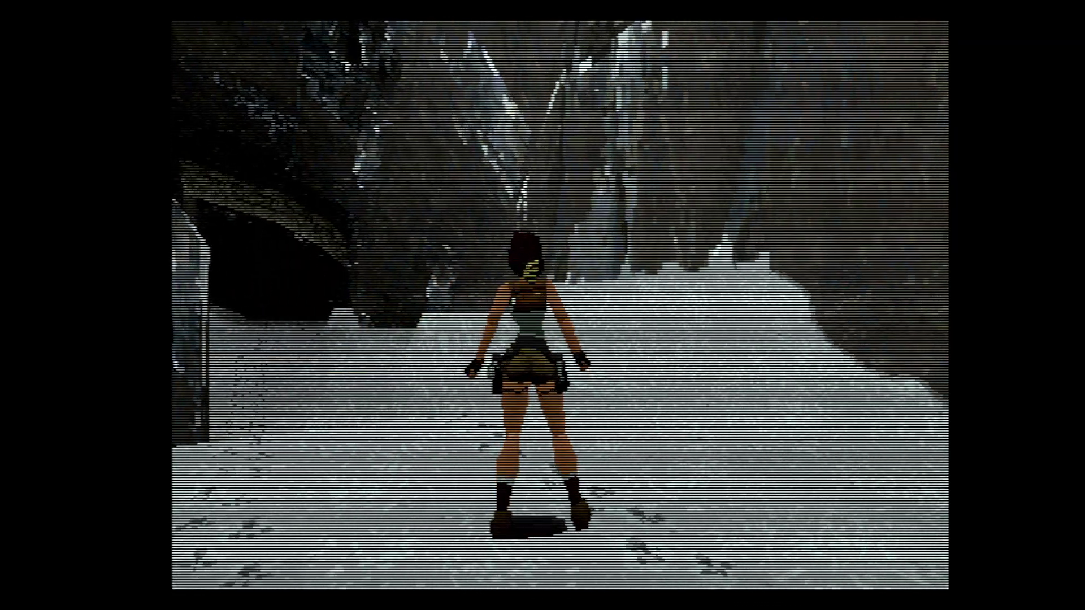
pyautogui.press('Left')
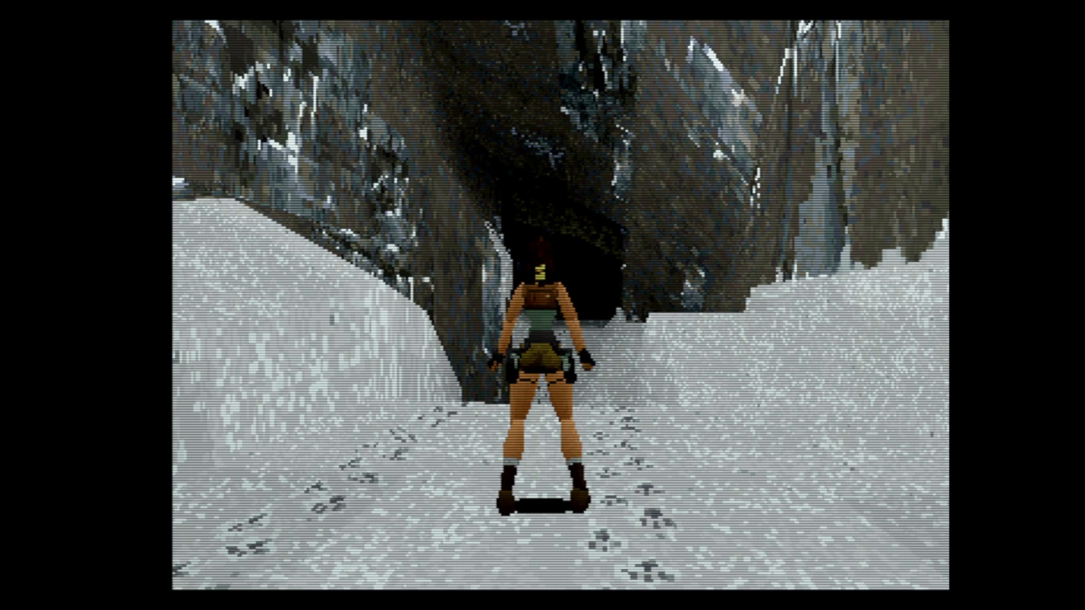
# Return to the Shaders settings and open the save options for the current crt-easymode shader preset
pyautogui.press('F1')
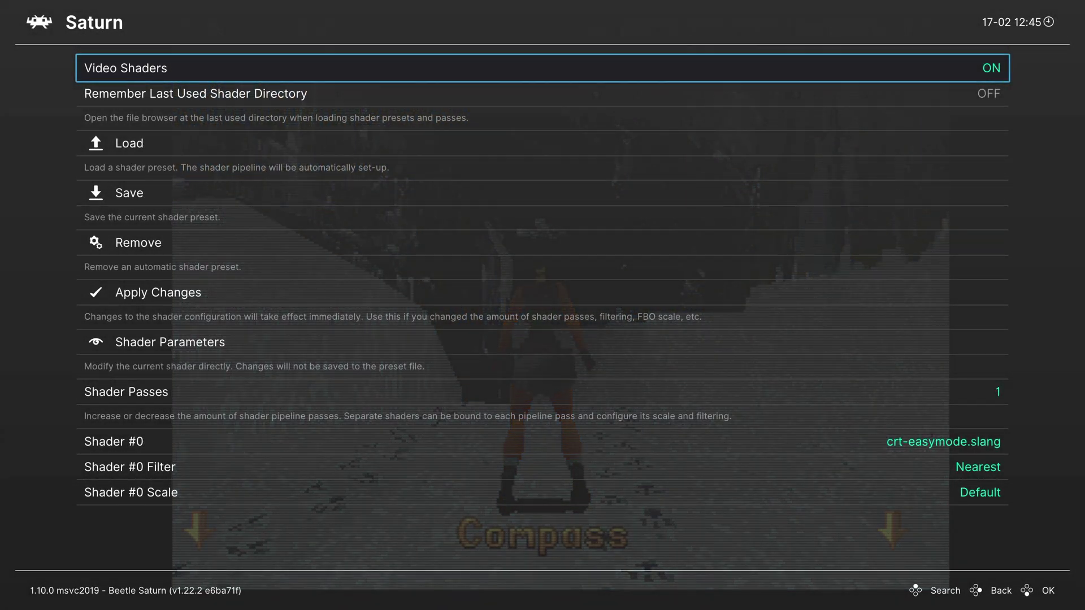
pyautogui.press('Down')
pyautogui.press('Down')
pyautogui.press('Down')
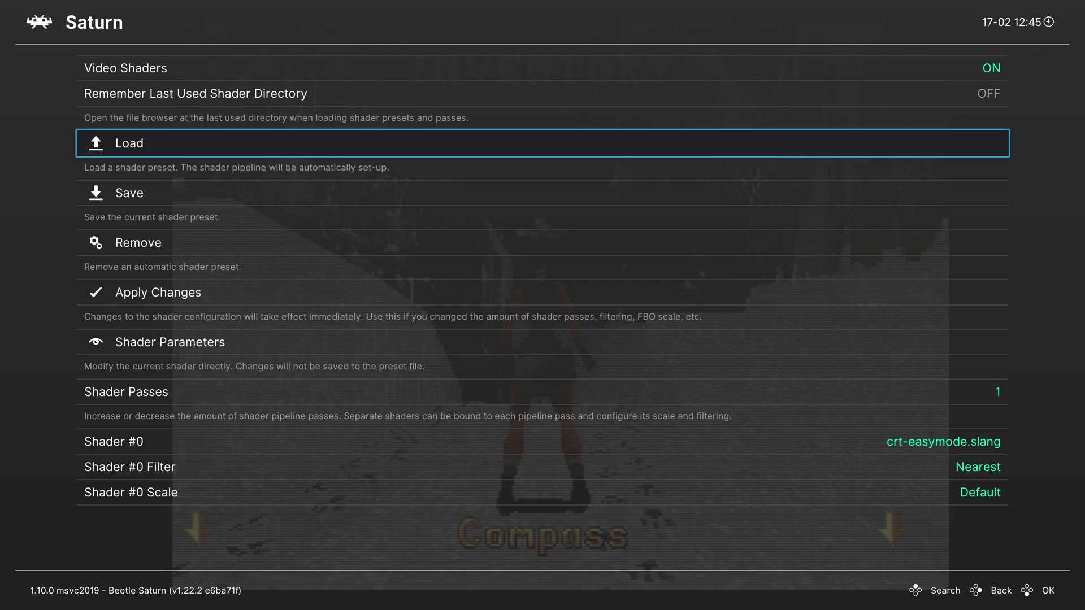
pyautogui.press('Return')
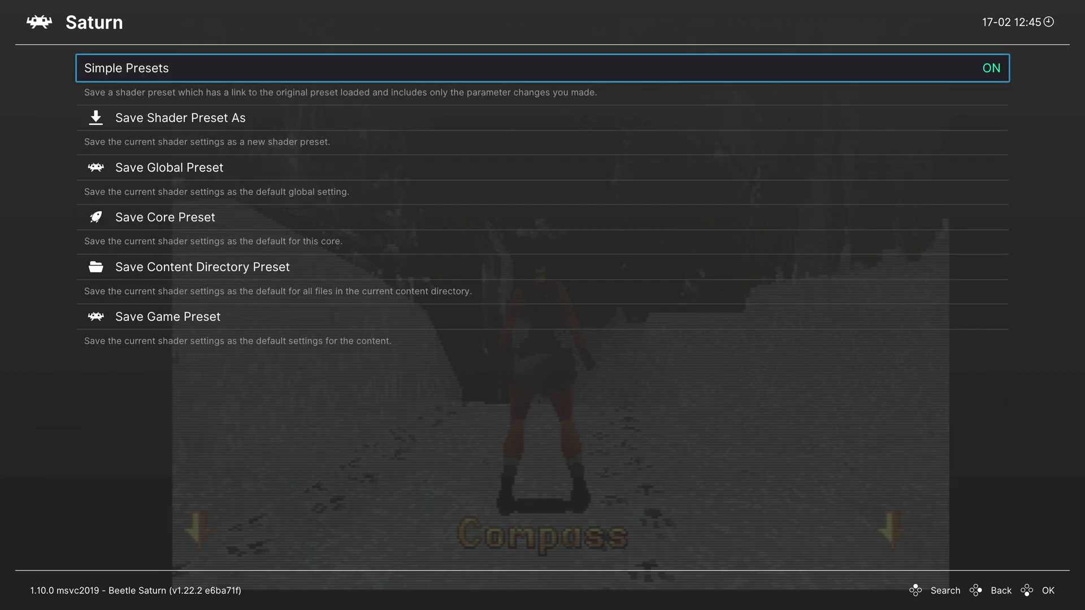
# Look through the global, core, content directory and game choices for saving the shader preset
pyautogui.press('Down')
pyautogui.press('Down')
pyautogui.press('Down')
pyautogui.press('Down')
pyautogui.press('Up')
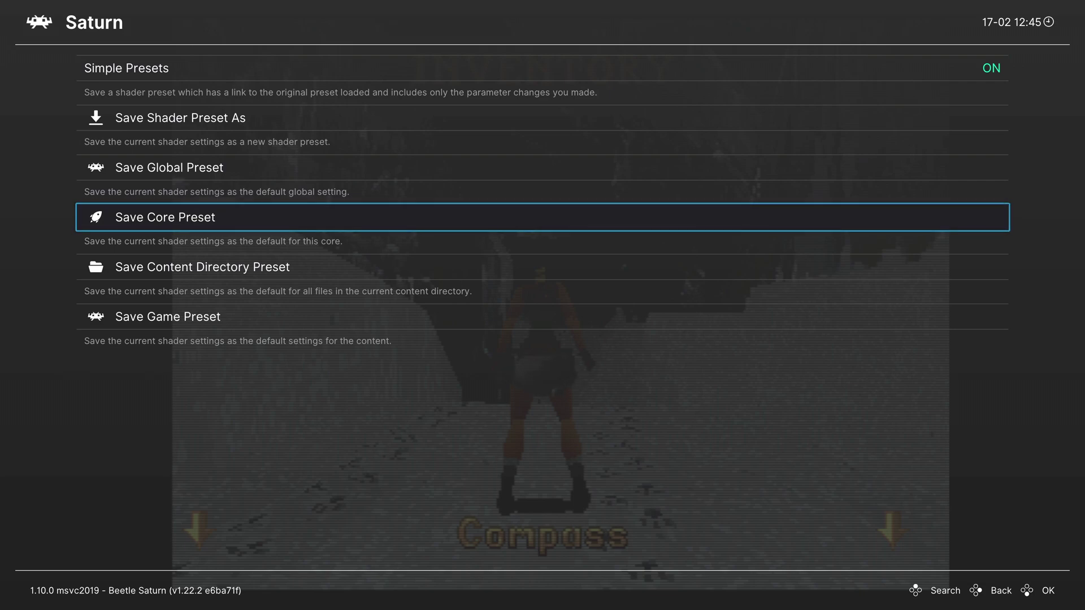
pyautogui.press('Down')
pyautogui.press('Down')
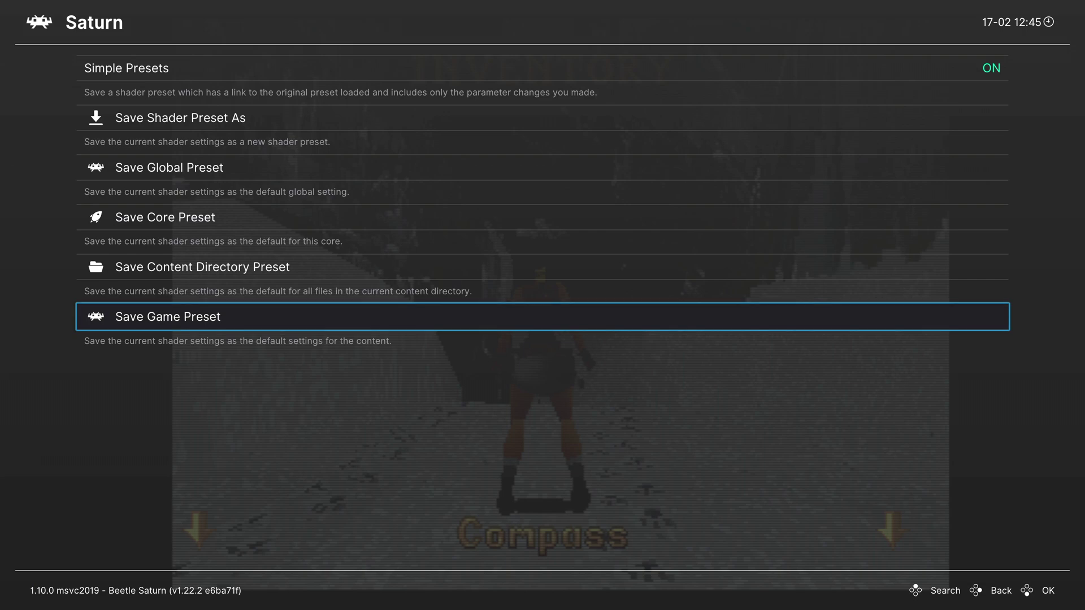